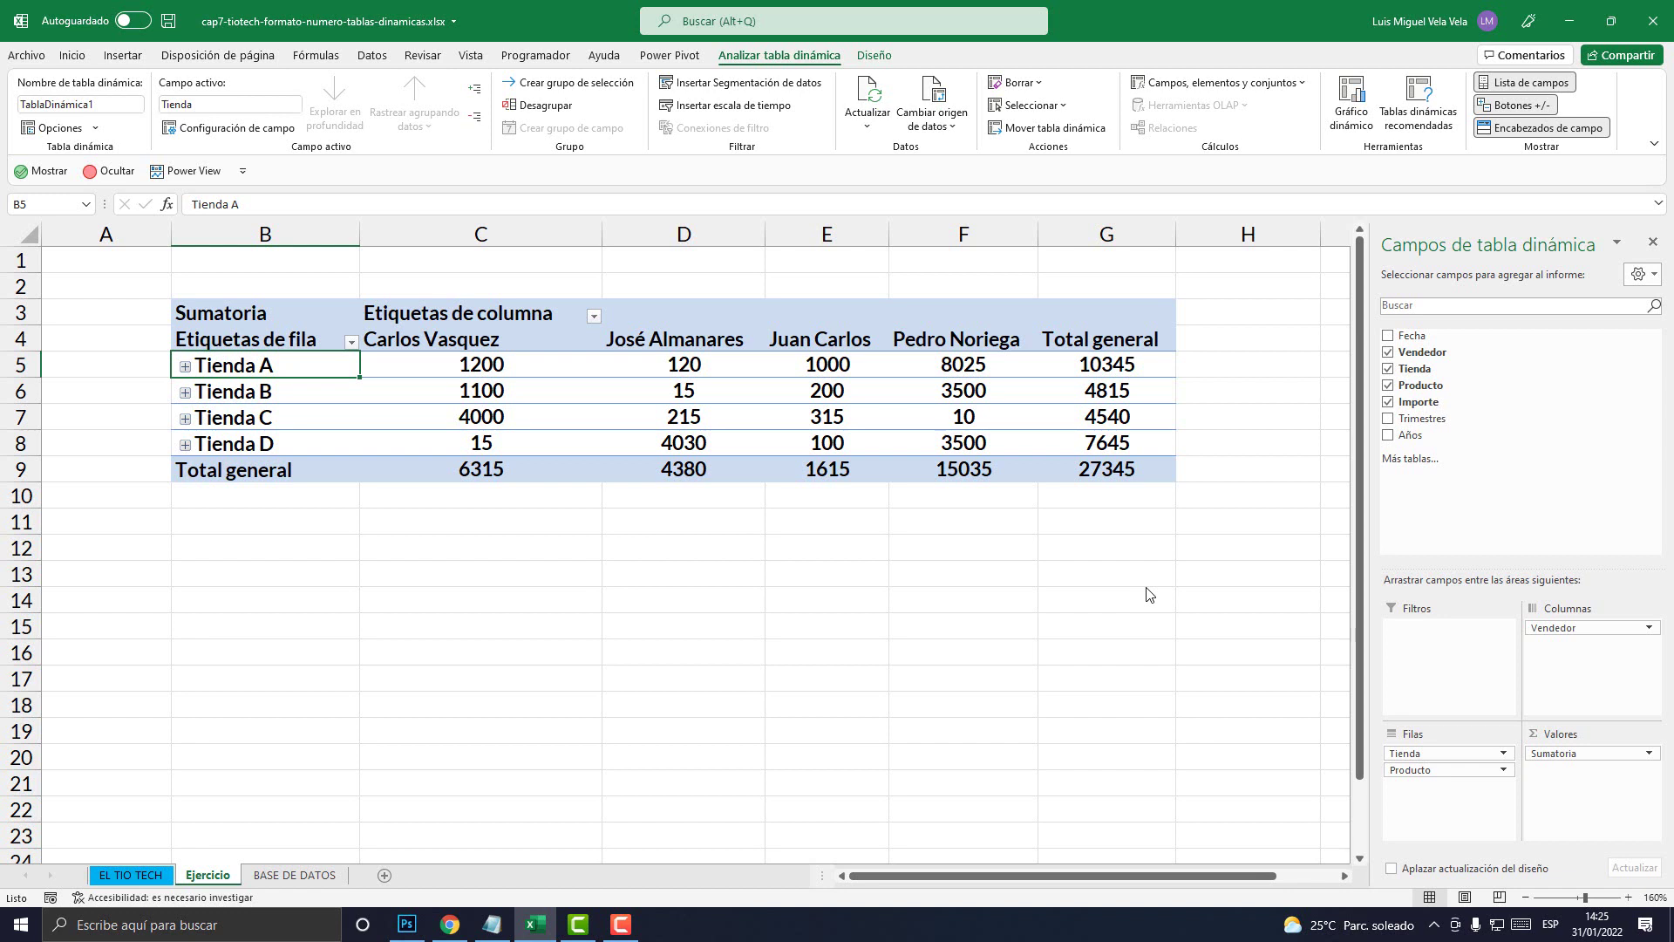
pyautogui.click(512, 394)
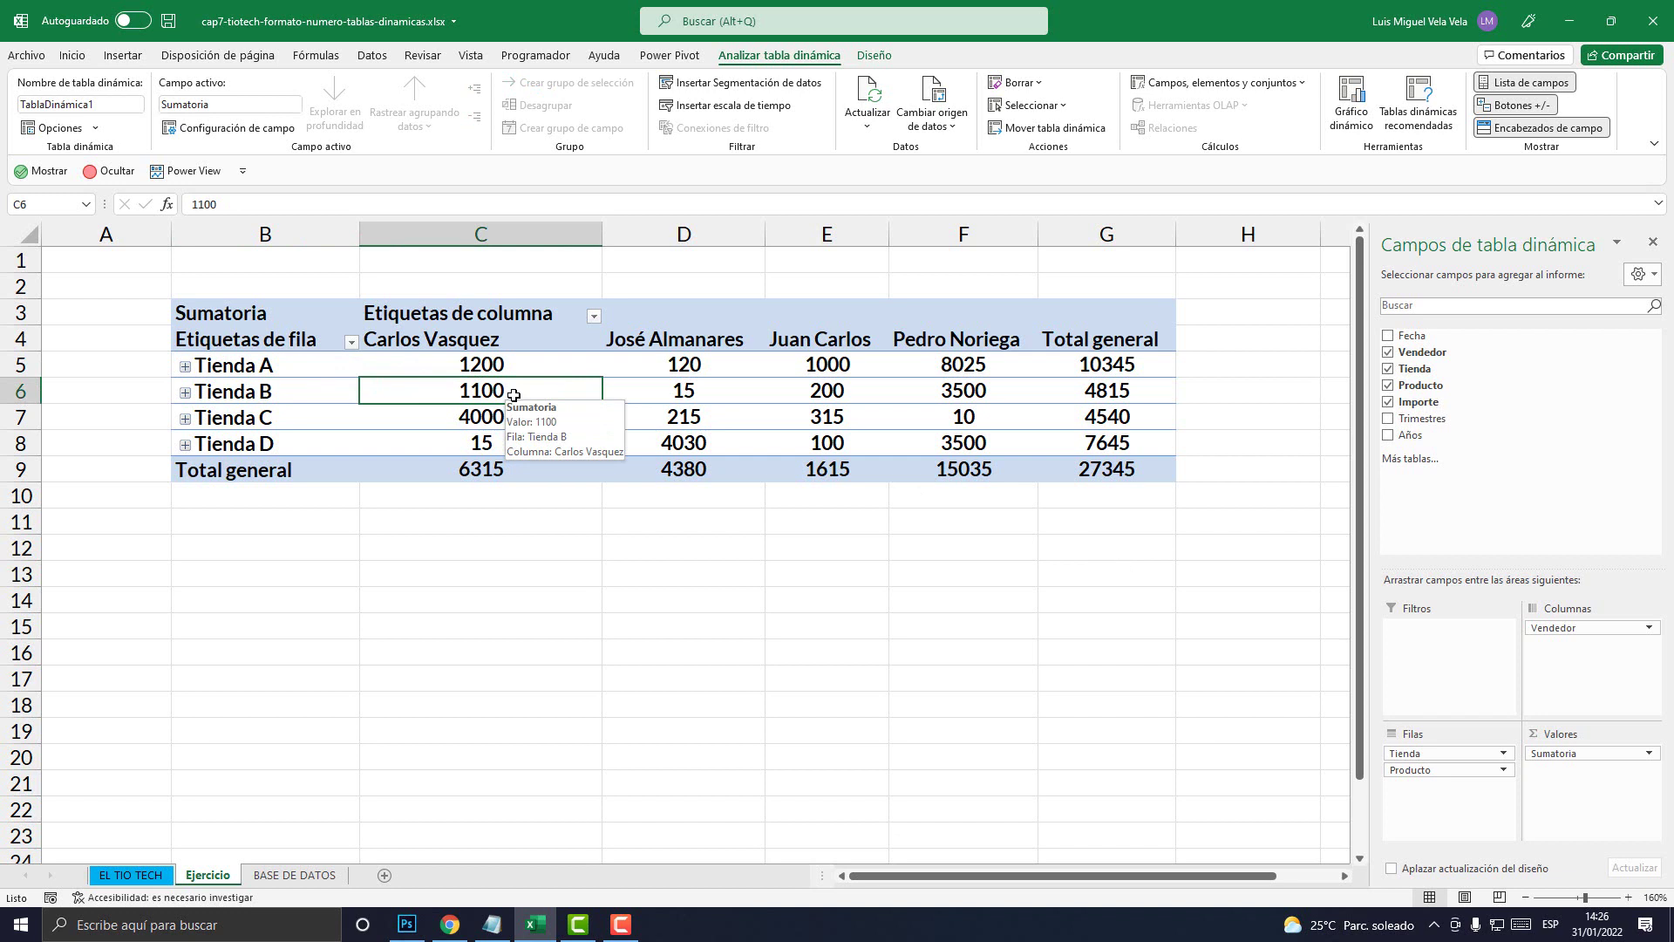
pyautogui.moveTo(261, 311); pyautogui.dragTo(1072, 476)
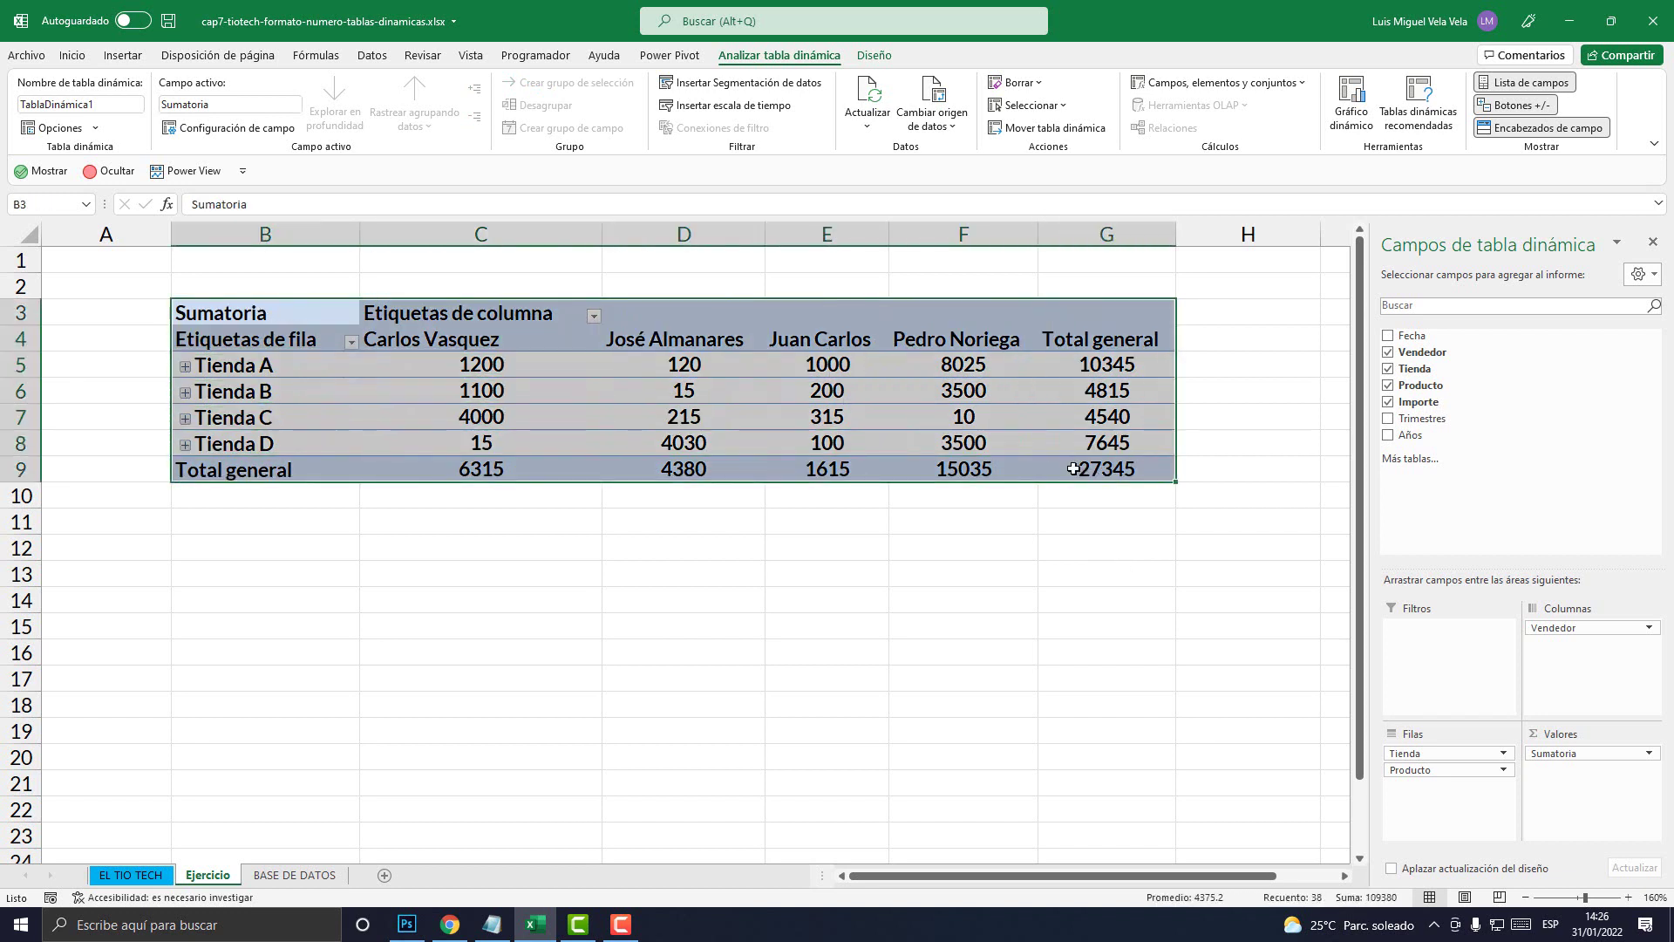
pyautogui.click(889, 428)
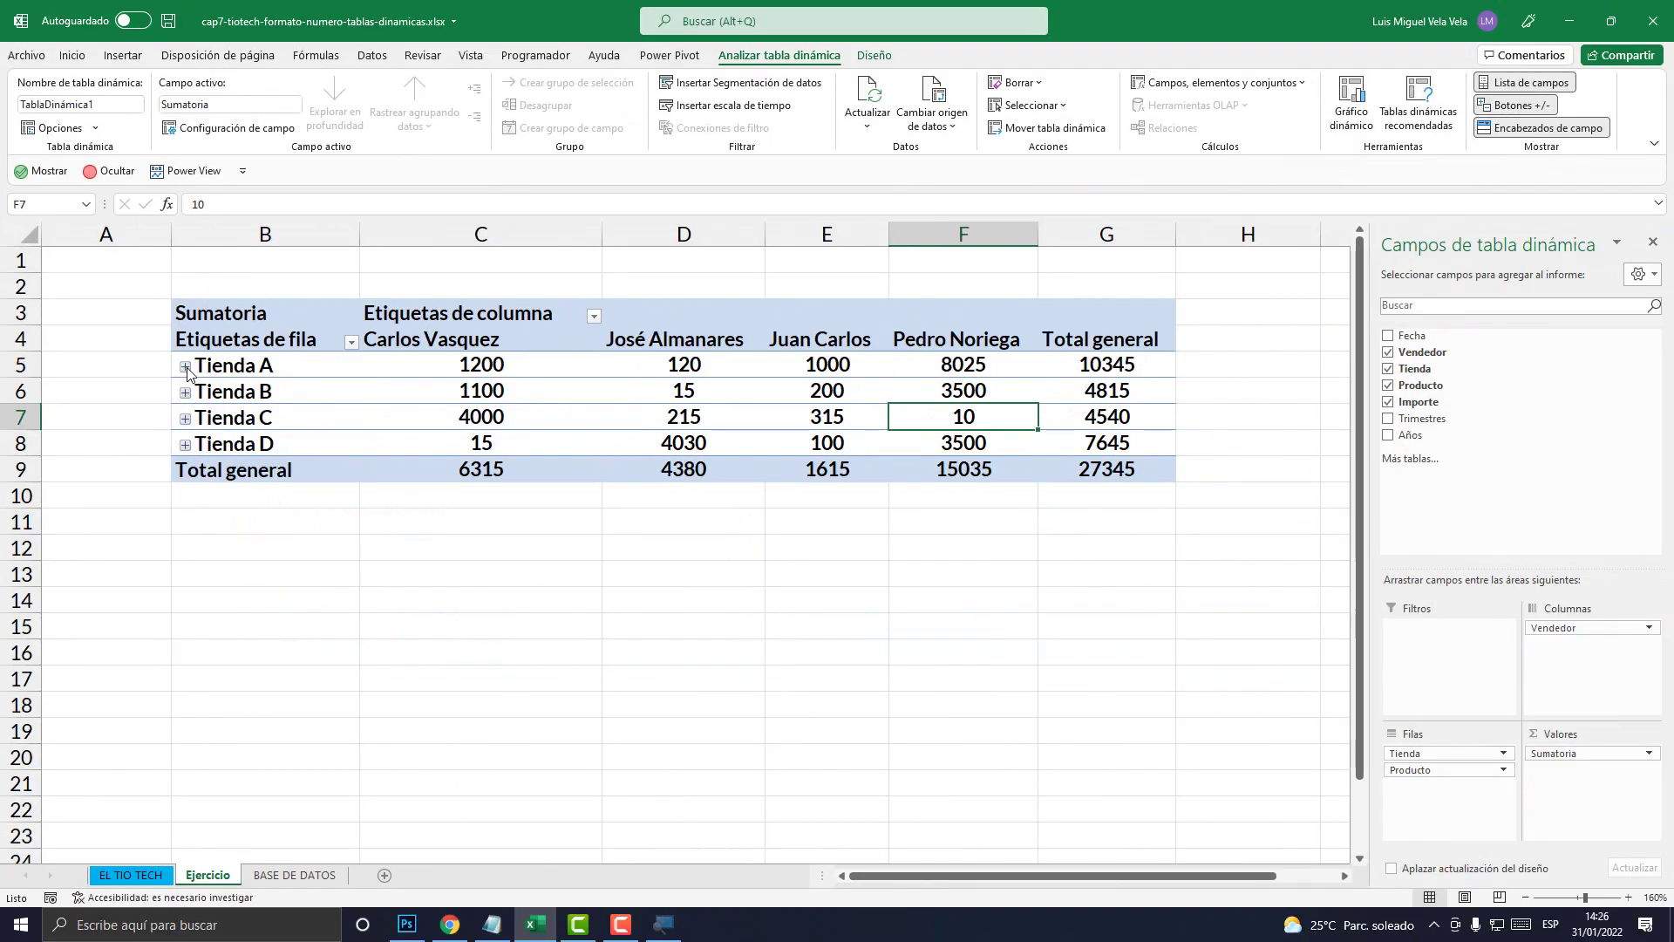
# Expand Tienda A in the pivot table and inspect the highlighted empty product cells across the salesperson columns
pyautogui.click(186, 366)
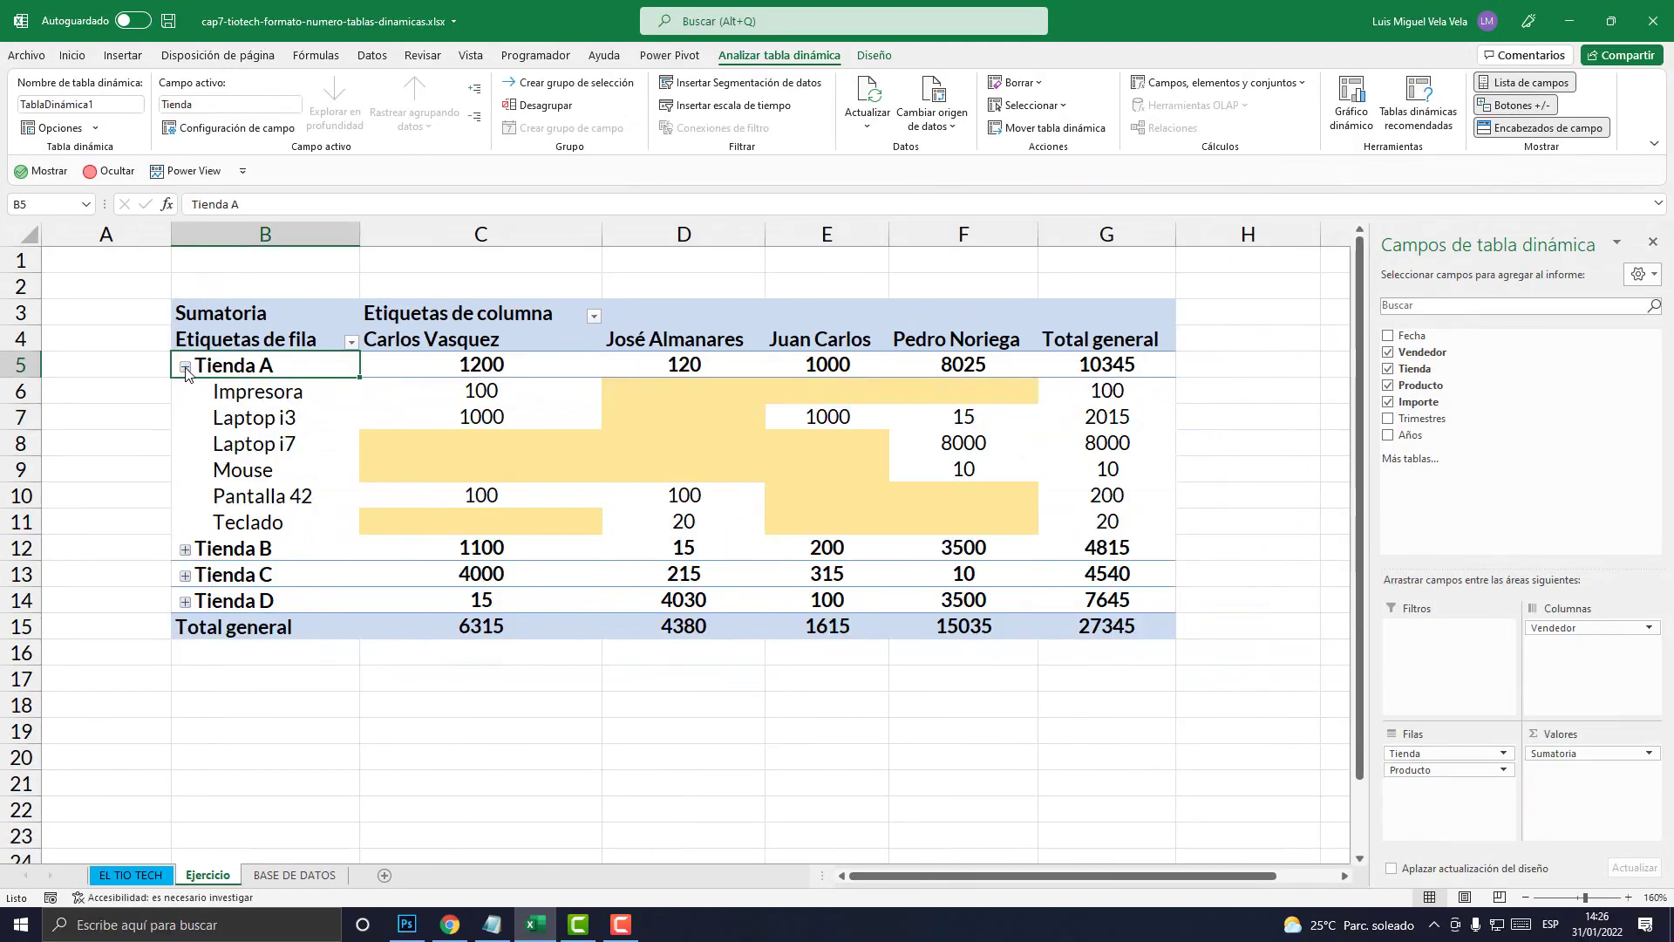
pyautogui.moveTo(518, 437); pyautogui.dragTo(515, 474)
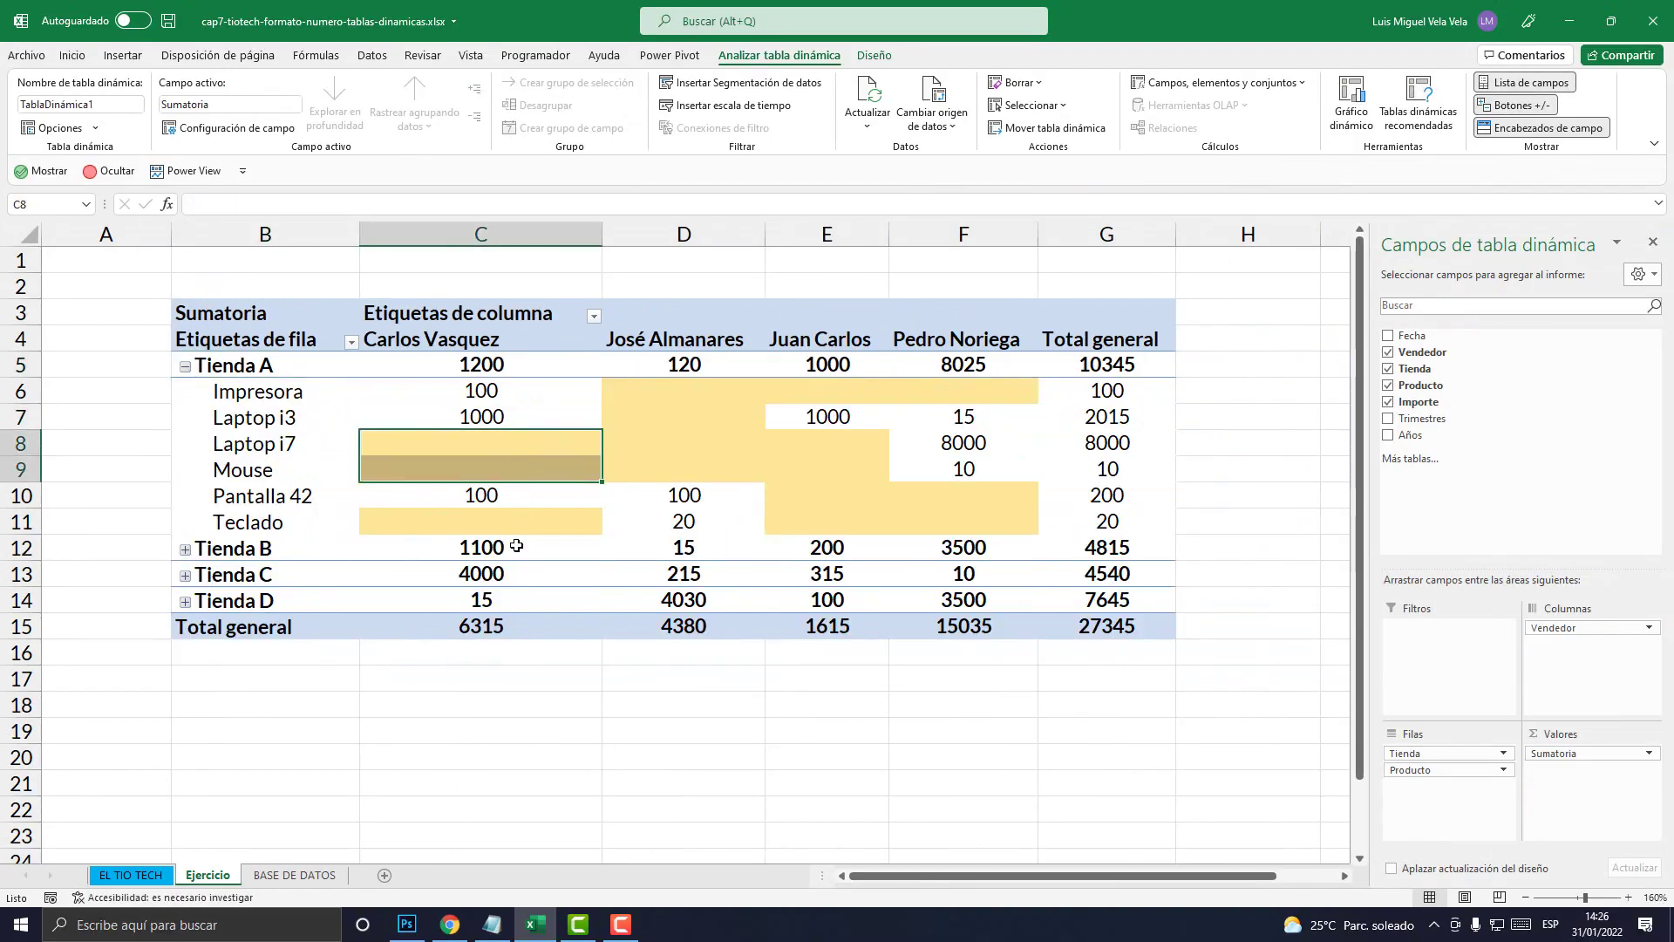
pyautogui.click(517, 523)
pyautogui.click(652, 463)
pyautogui.click(684, 417)
pyautogui.click(685, 396)
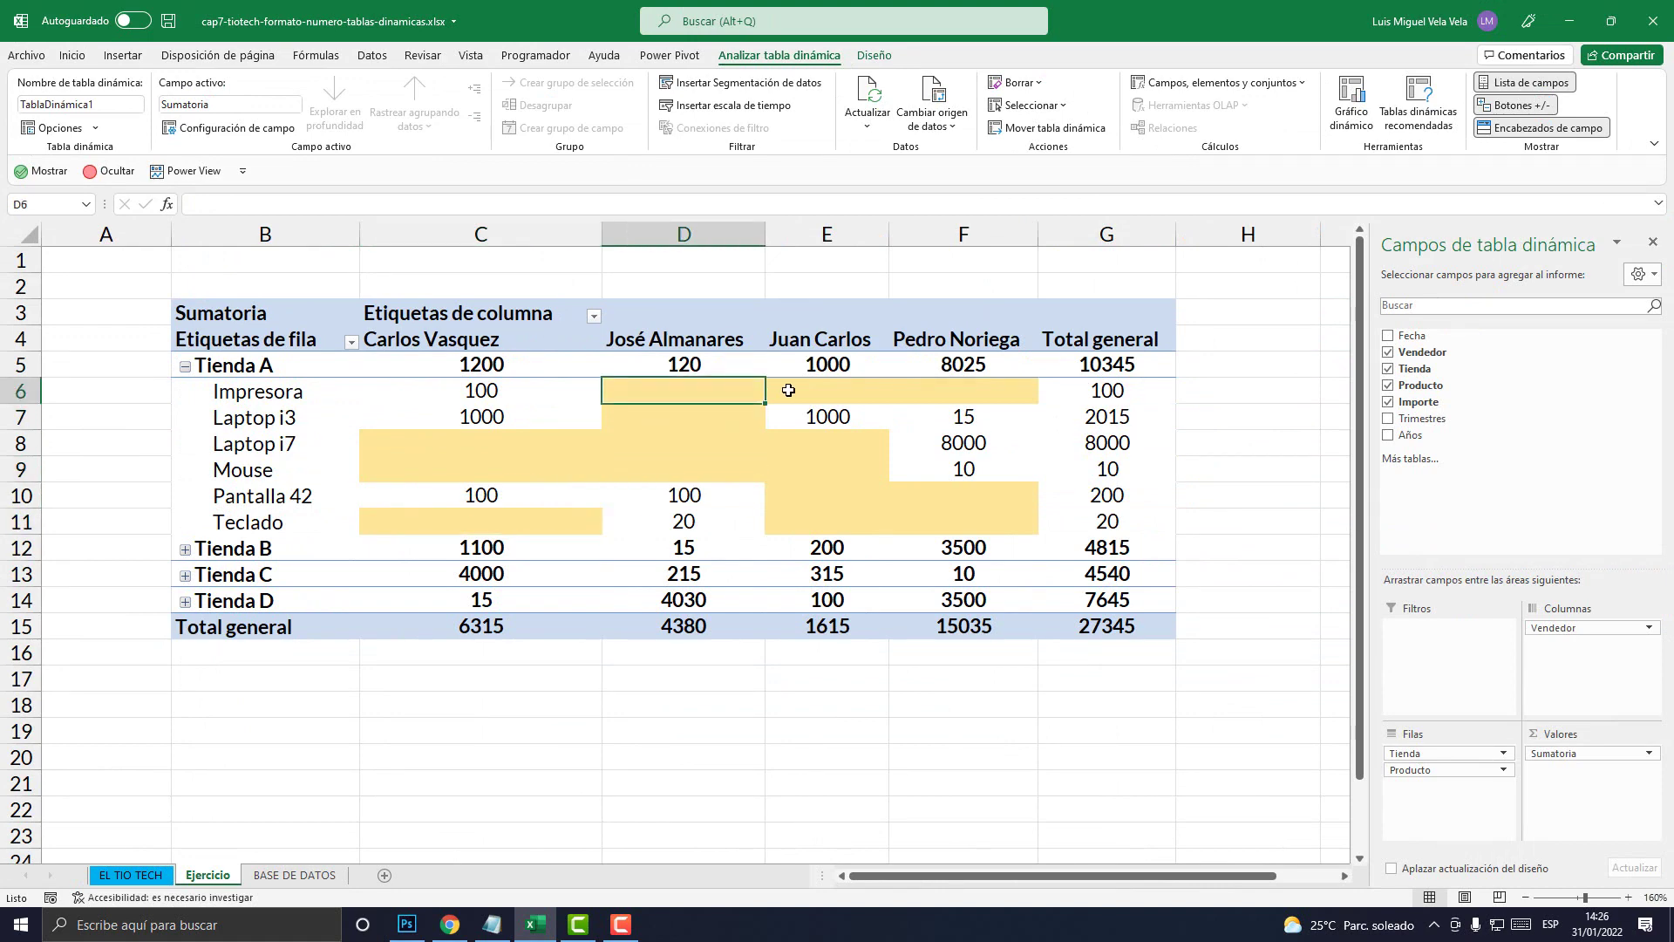
pyautogui.click(789, 390)
pyautogui.click(931, 398)
pyautogui.click(911, 454)
pyautogui.click(911, 495)
pyautogui.click(915, 524)
pyautogui.click(815, 524)
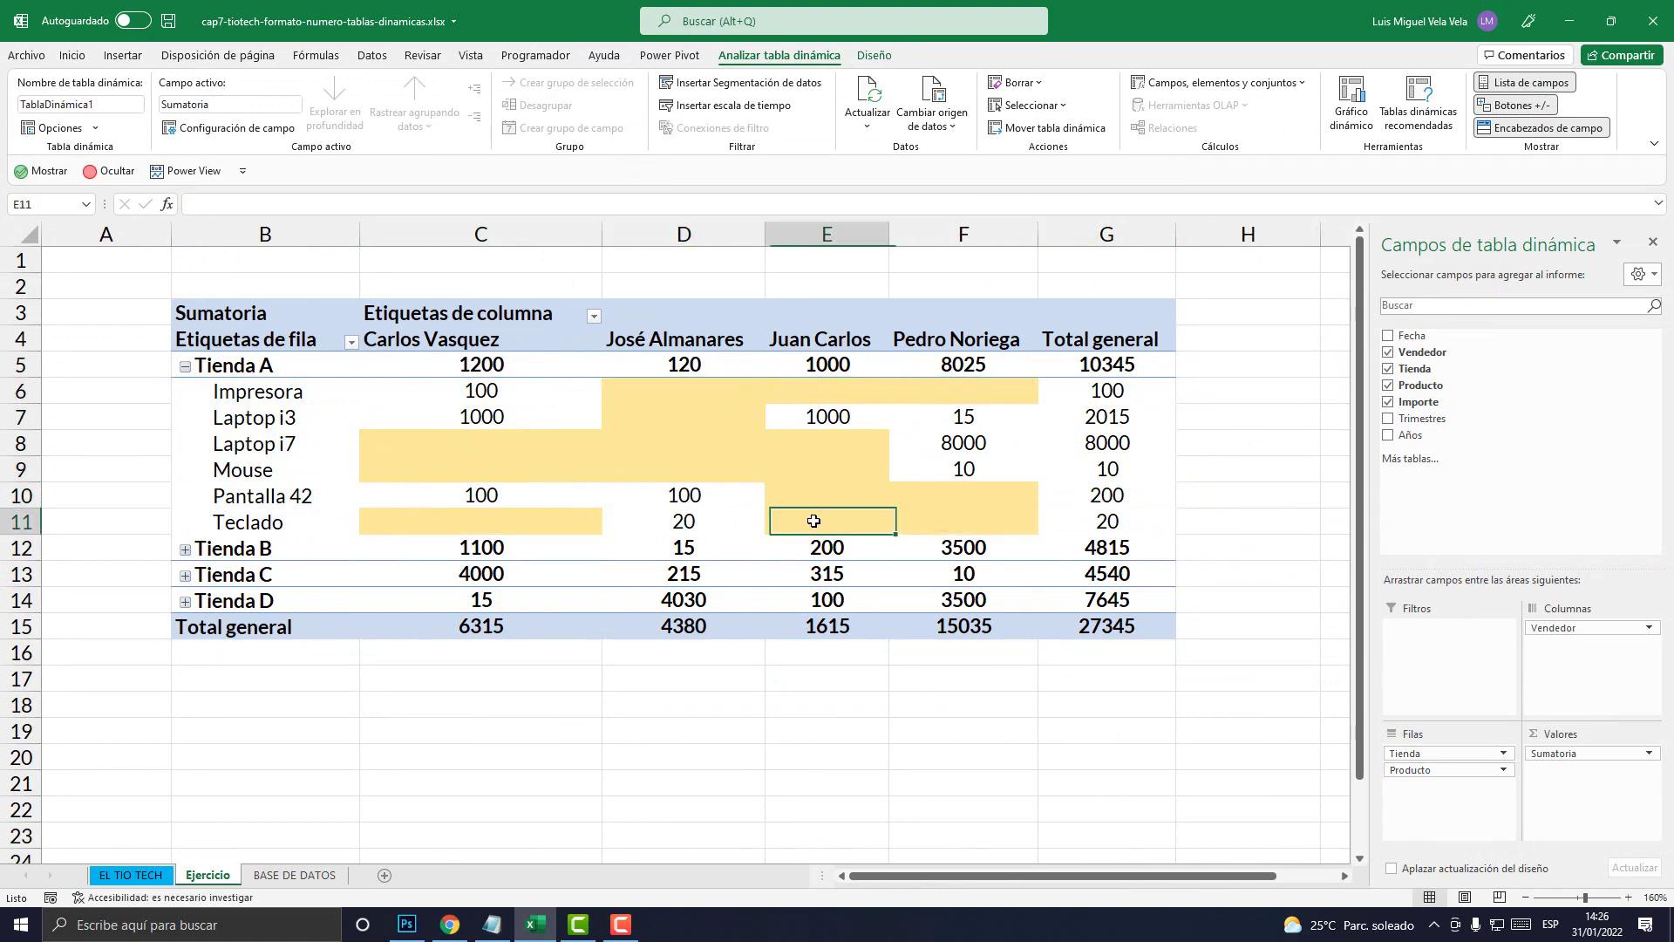
pyautogui.click(820, 467)
pyautogui.click(824, 445)
pyautogui.click(710, 407)
pyautogui.moveTo(710, 408)
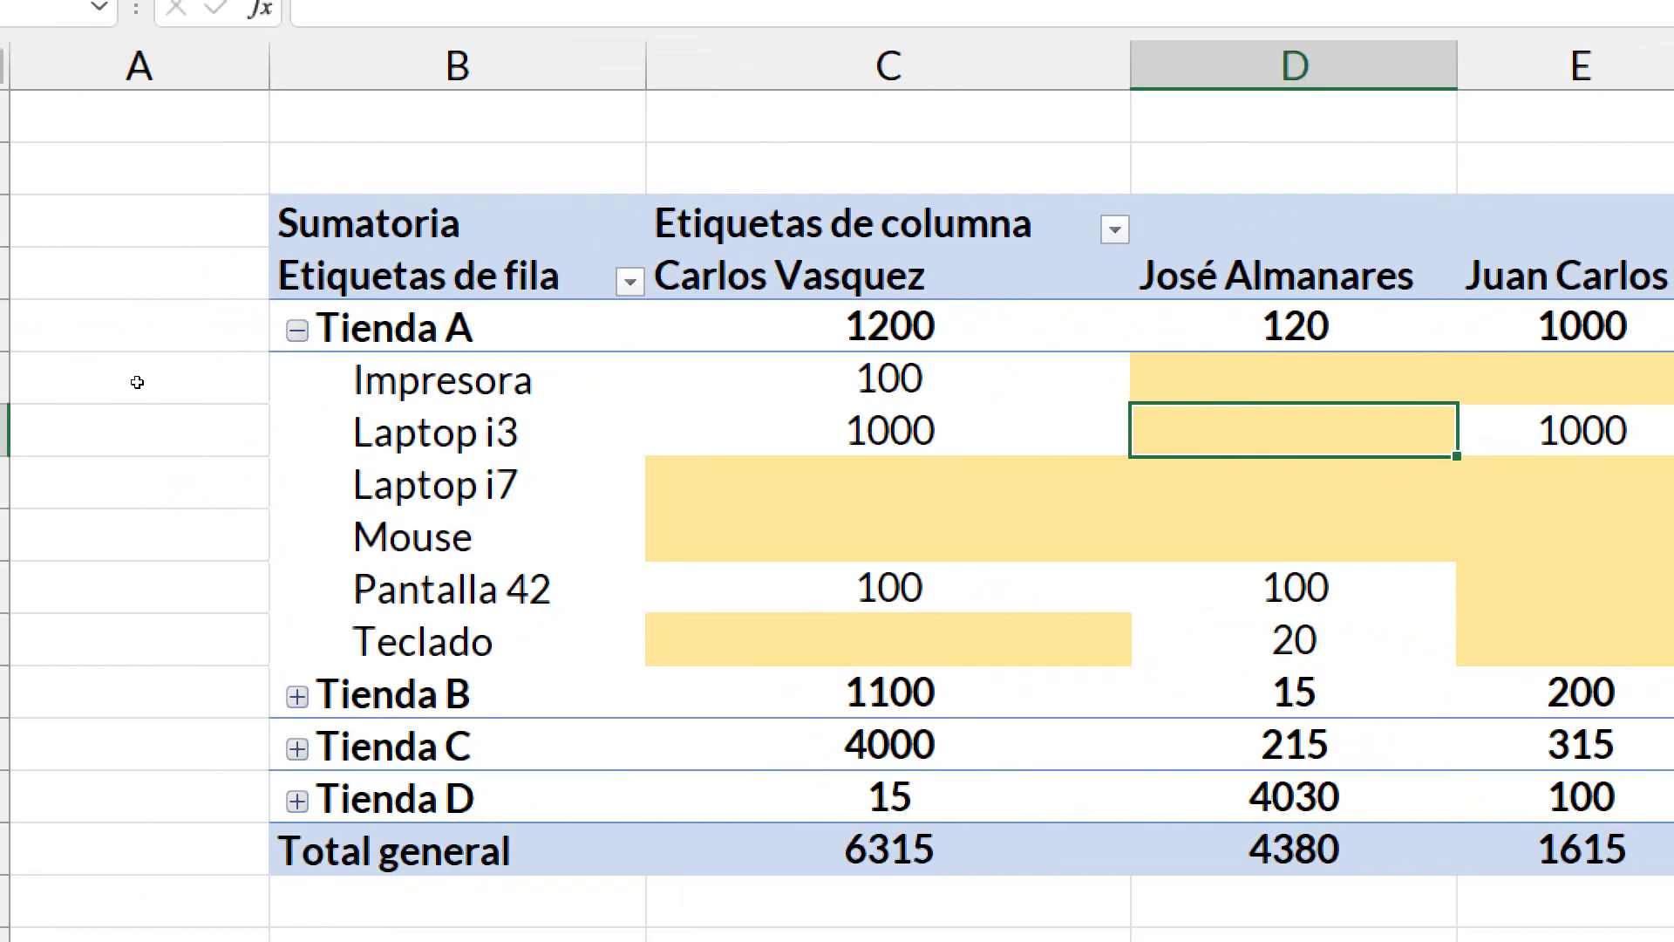
# Check the first salesperson's column under Tienda A for products without a value, from Laptop i3 to Pantalla 42
pyautogui.press('Up')
pyautogui.press('Up')
pyautogui.press('Left')
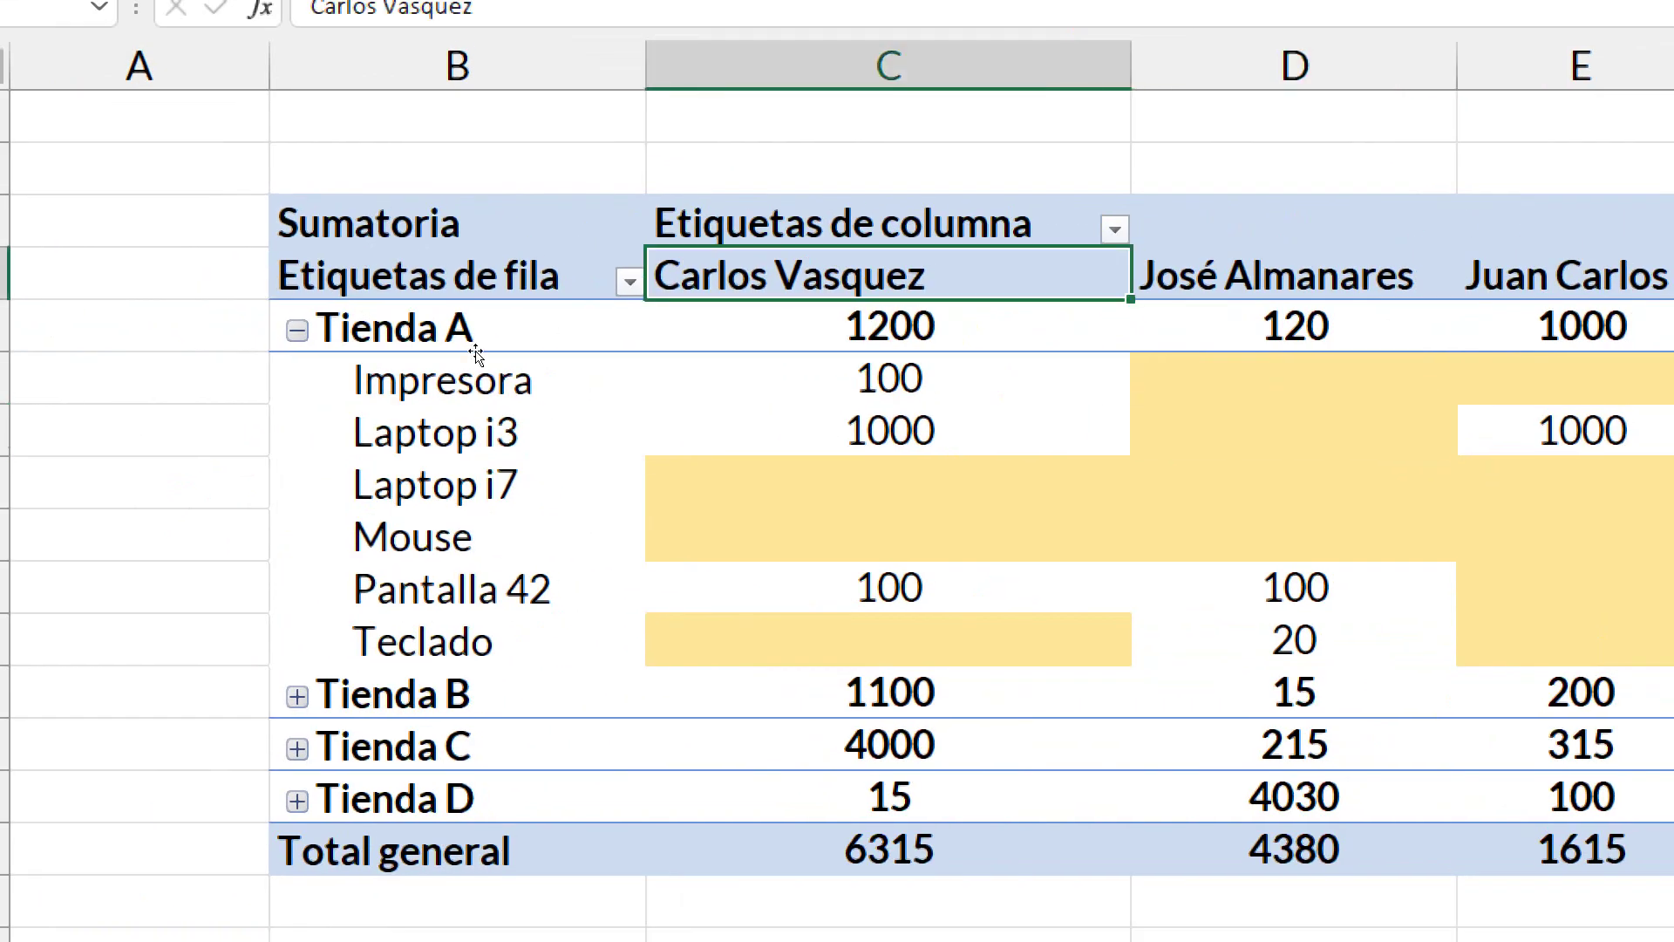
pyautogui.press('Left')
pyautogui.press('Down')
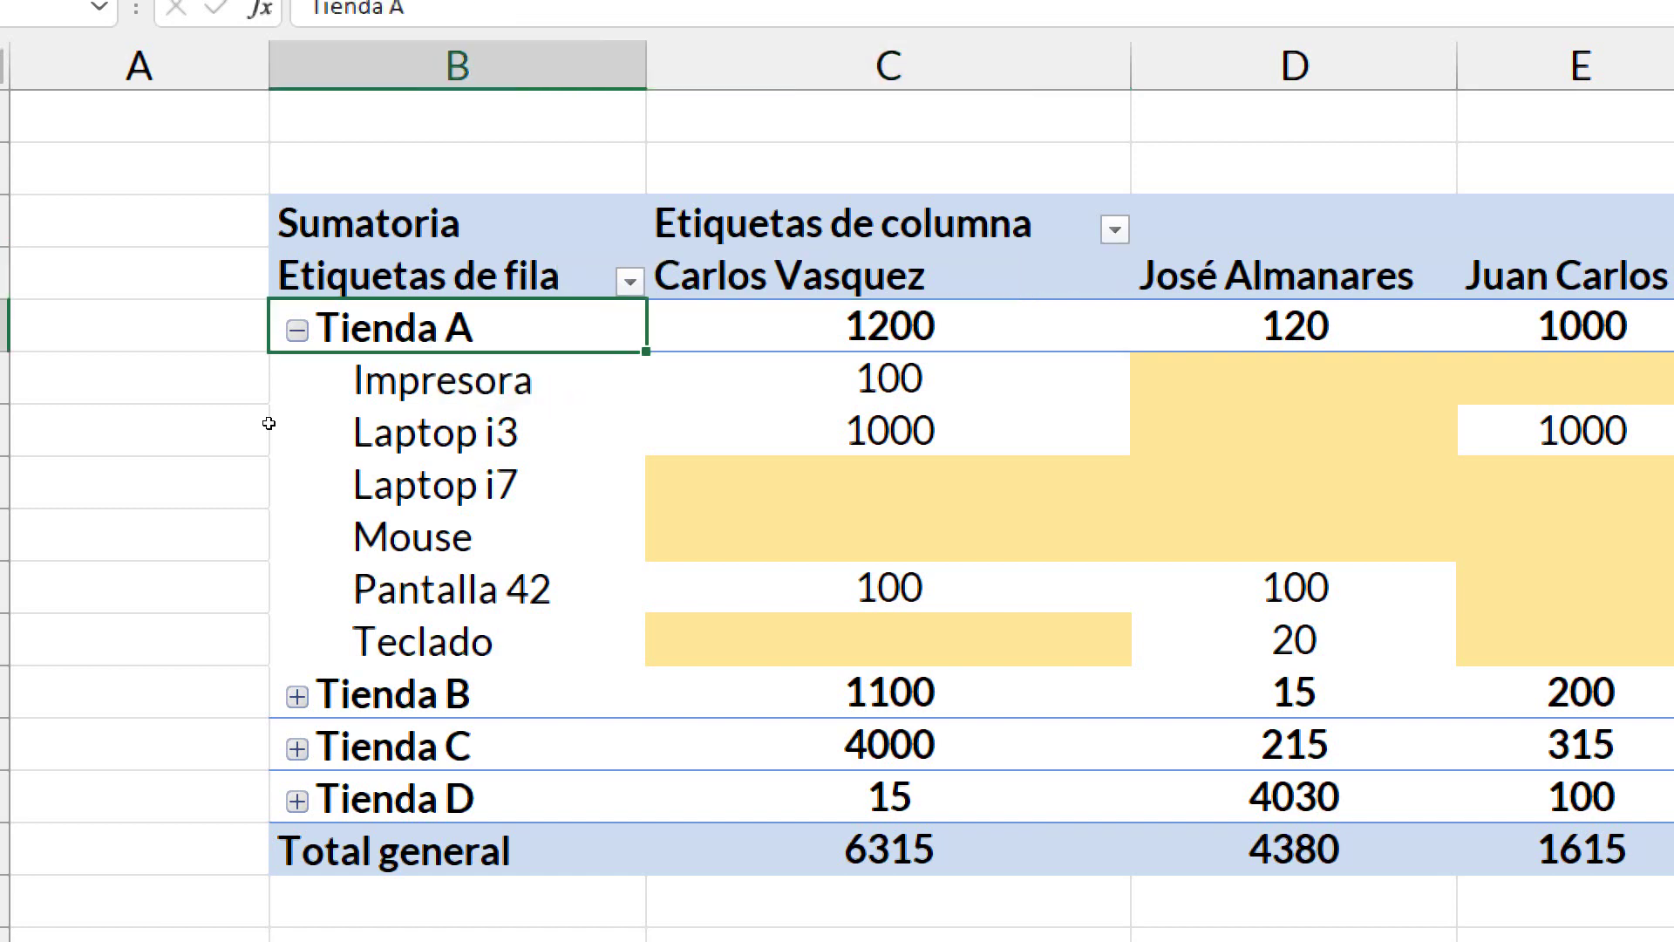
pyautogui.press('Down')
pyautogui.press('Down')
pyautogui.press('Right')
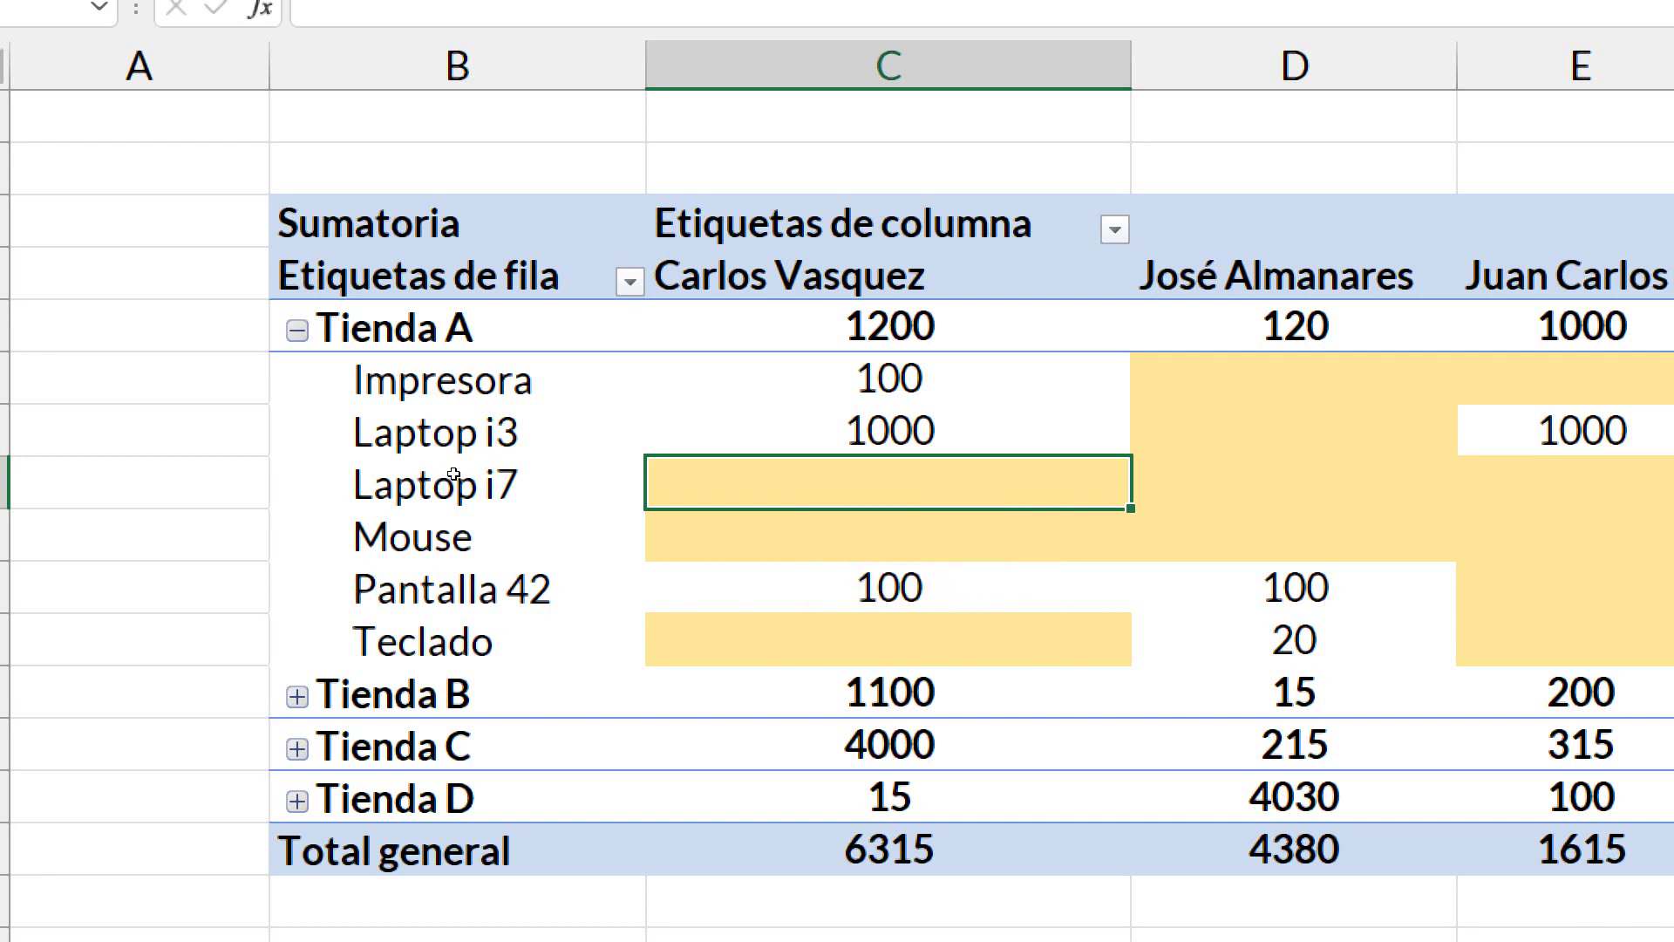
pyautogui.press('Left')
pyautogui.press('Down')
pyautogui.press('Right')
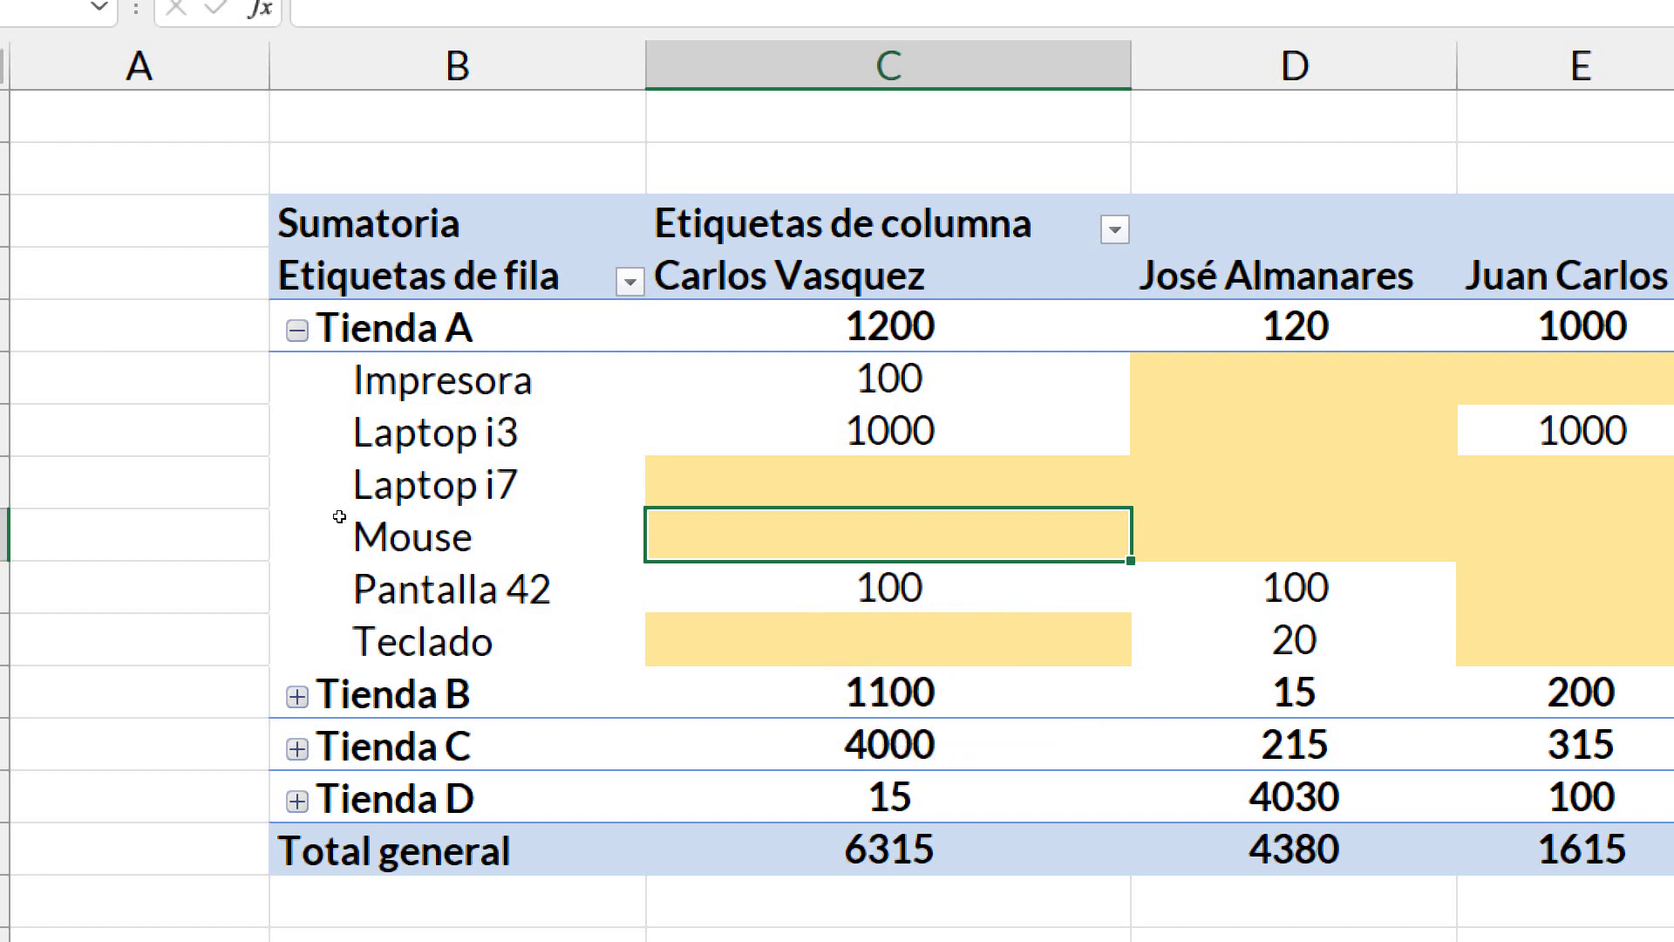
pyautogui.press('Down')
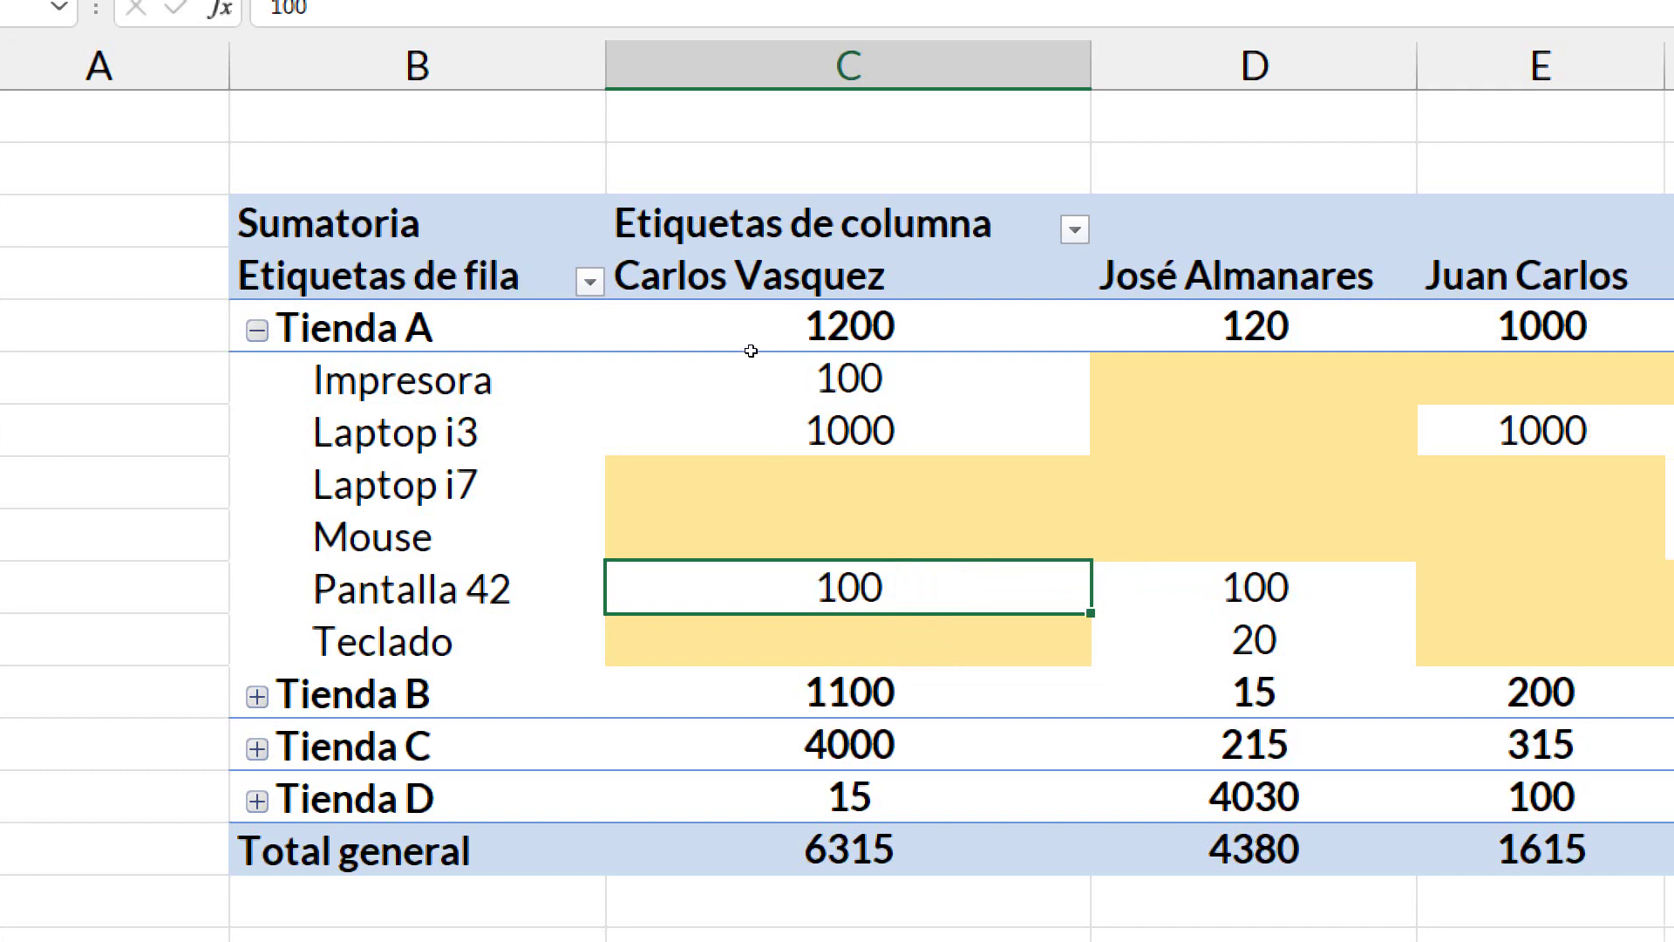
# Check the second salesperson's product values under Tienda A, from Impresora down to Teclado
pyautogui.hscroll(1, 755, 355)
pyautogui.press('Right')
pyautogui.press('Up')
pyautogui.press('Up')
pyautogui.press('Up')
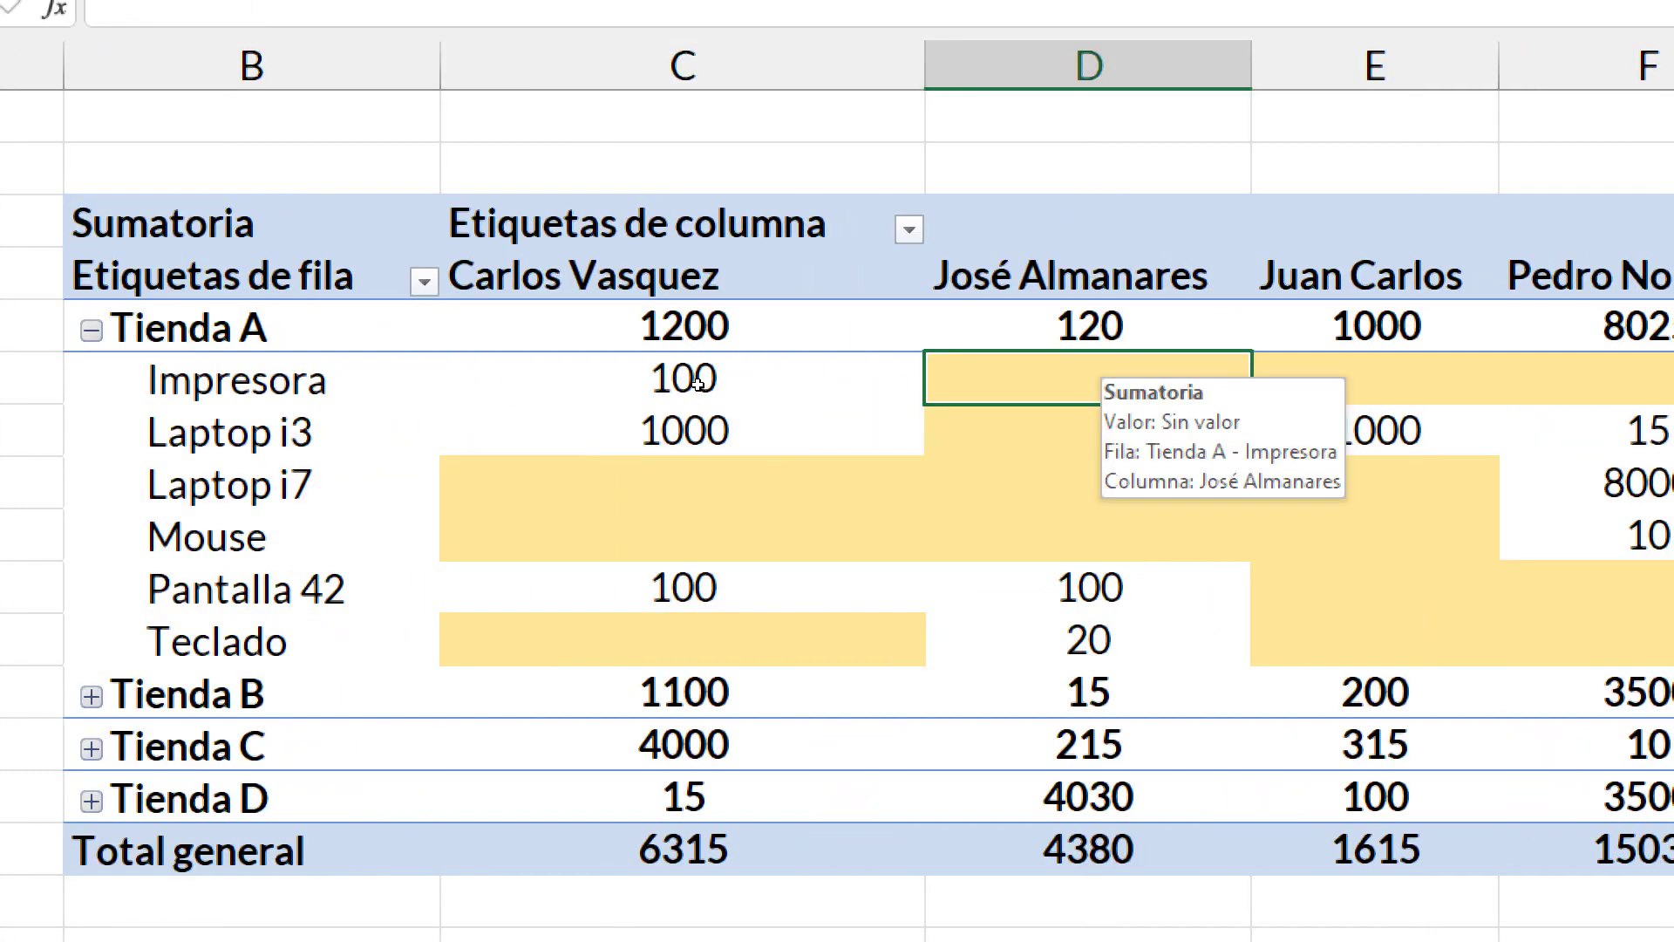
pyautogui.press('Down')
pyautogui.press('Down')
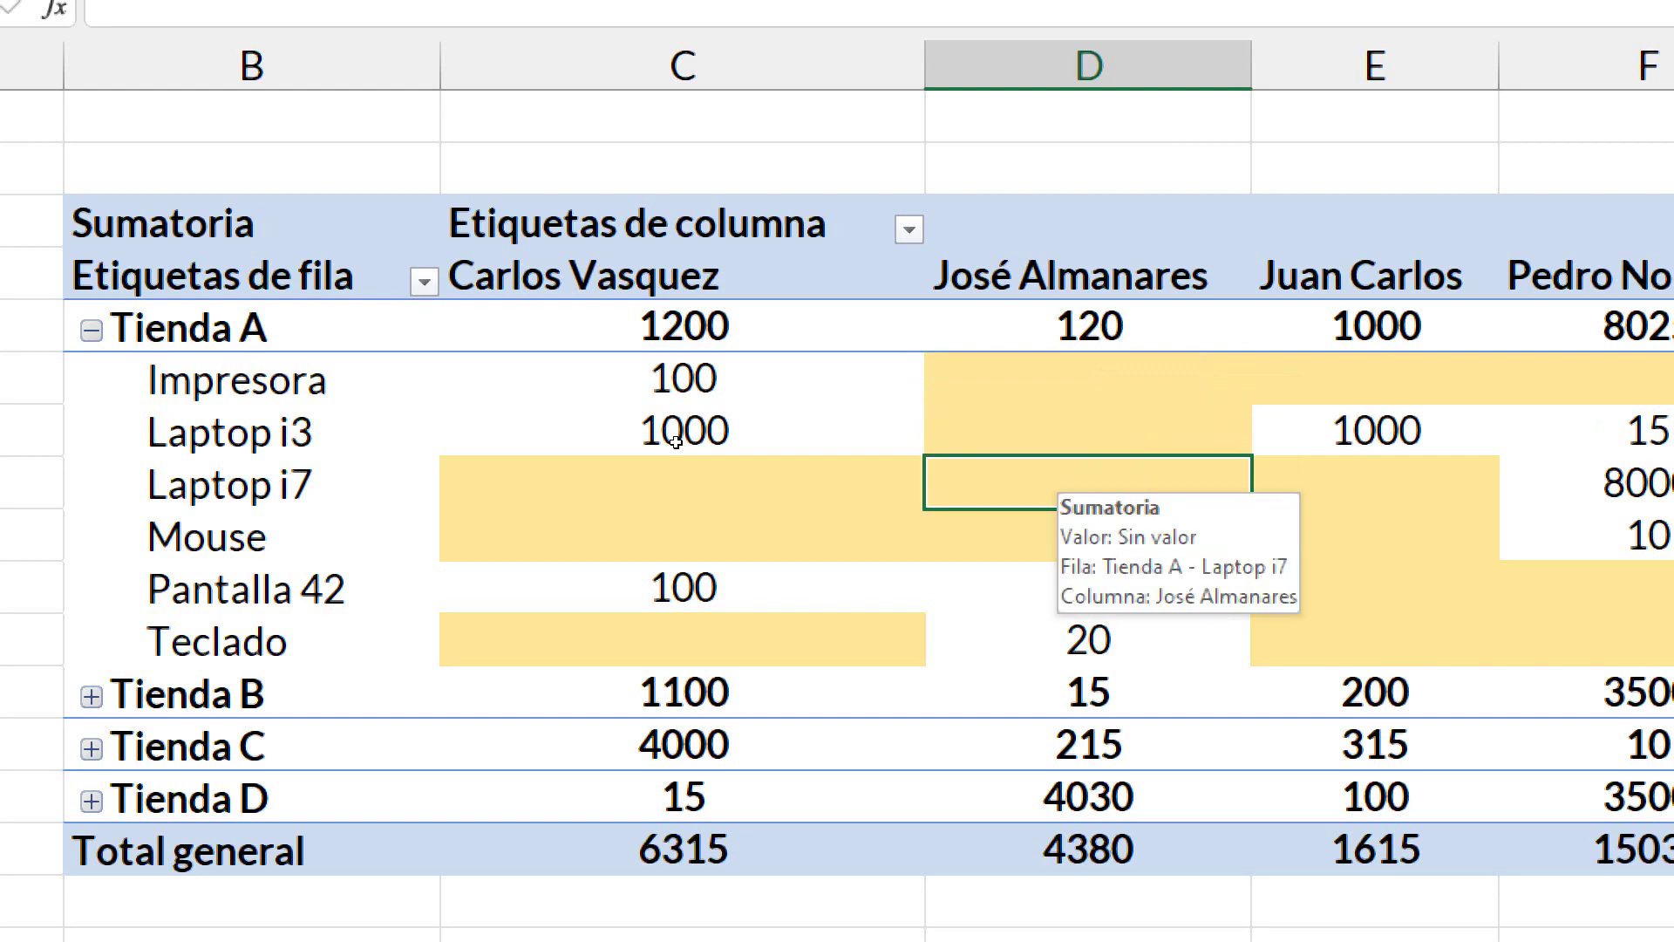
pyautogui.press('Down')
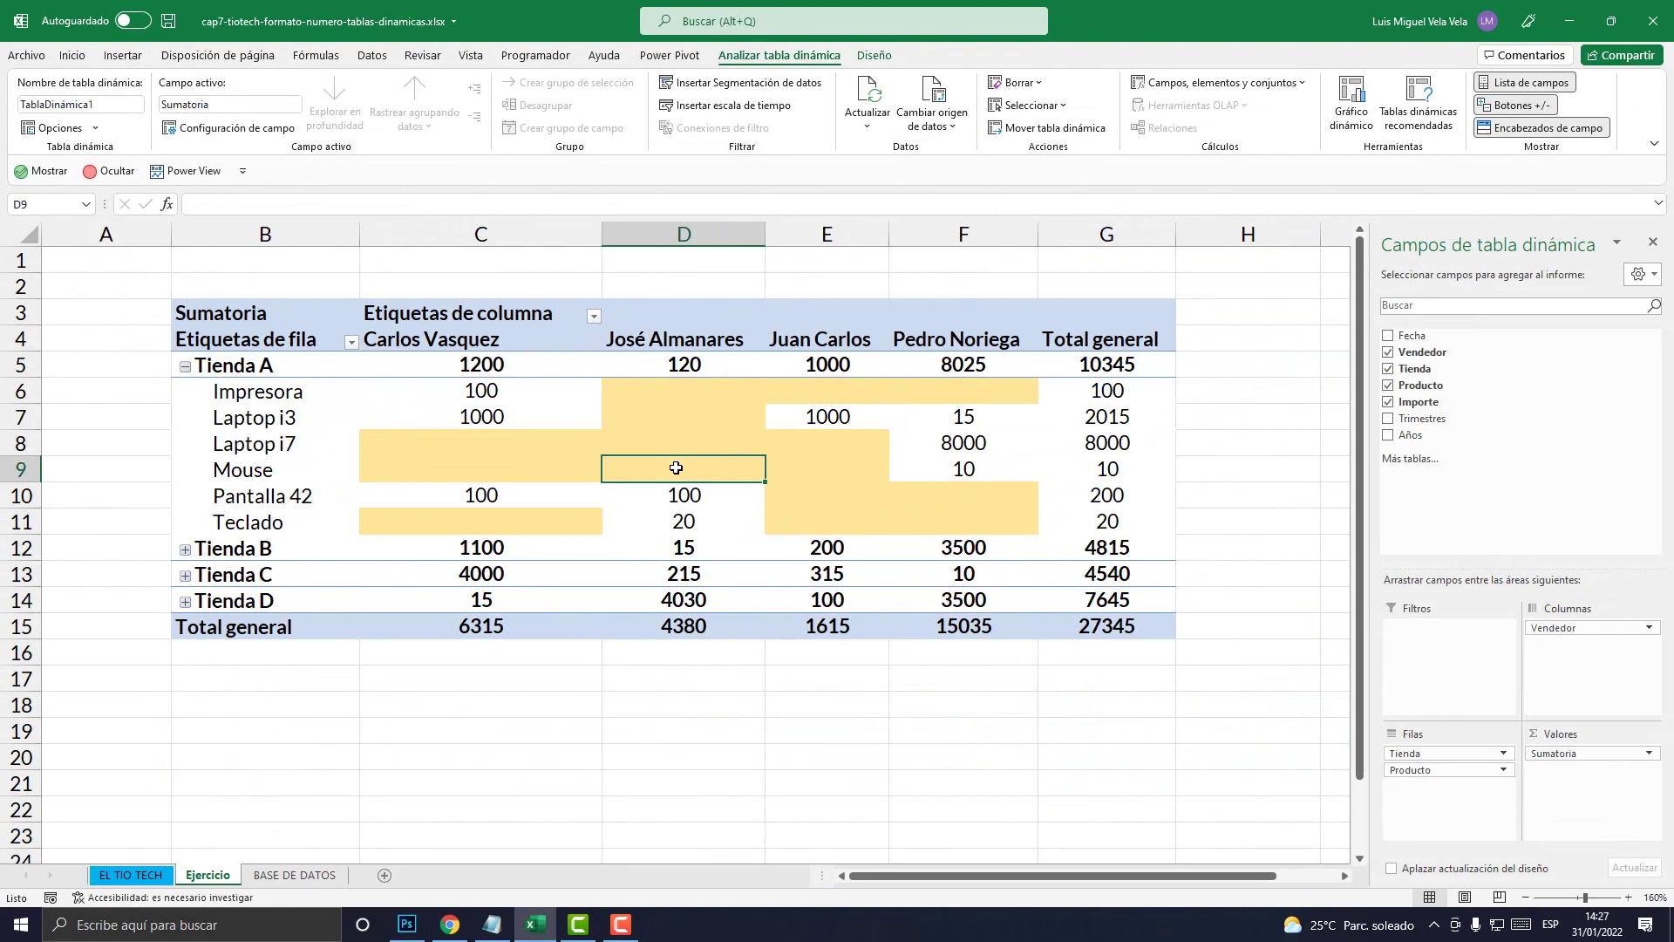
pyautogui.moveTo(680, 490); pyautogui.dragTo(688, 523)
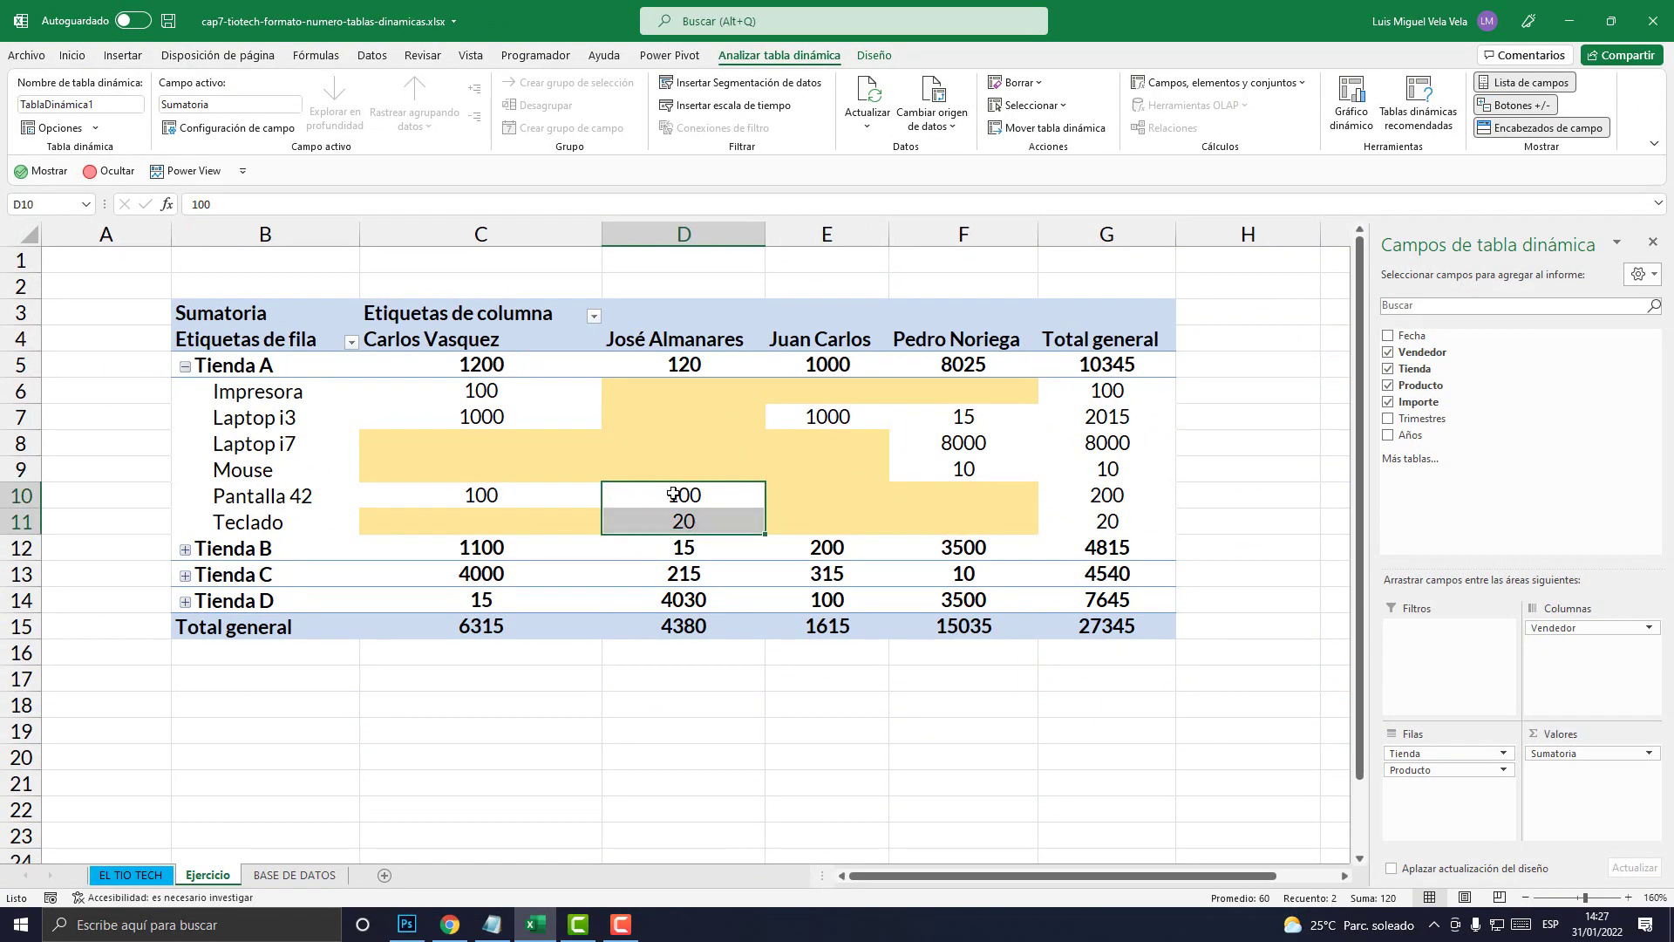
# Collapse Tienda A and expand Tienda B to list its products
pyautogui.click(185, 366)
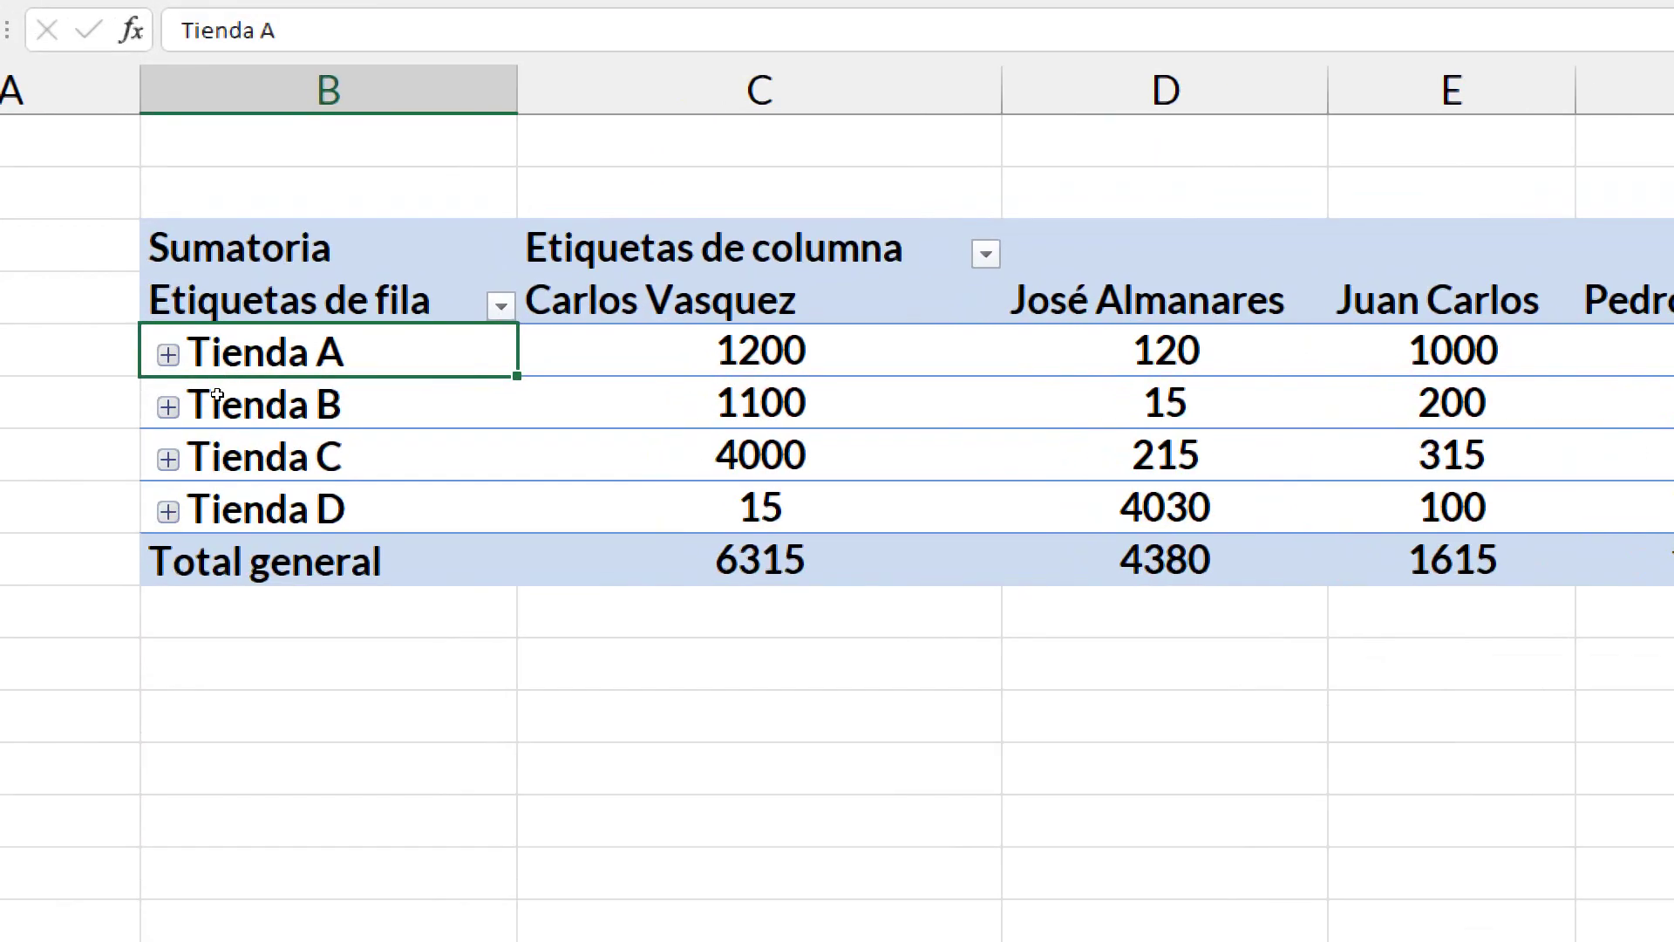
pyautogui.doubleClick(192, 394)
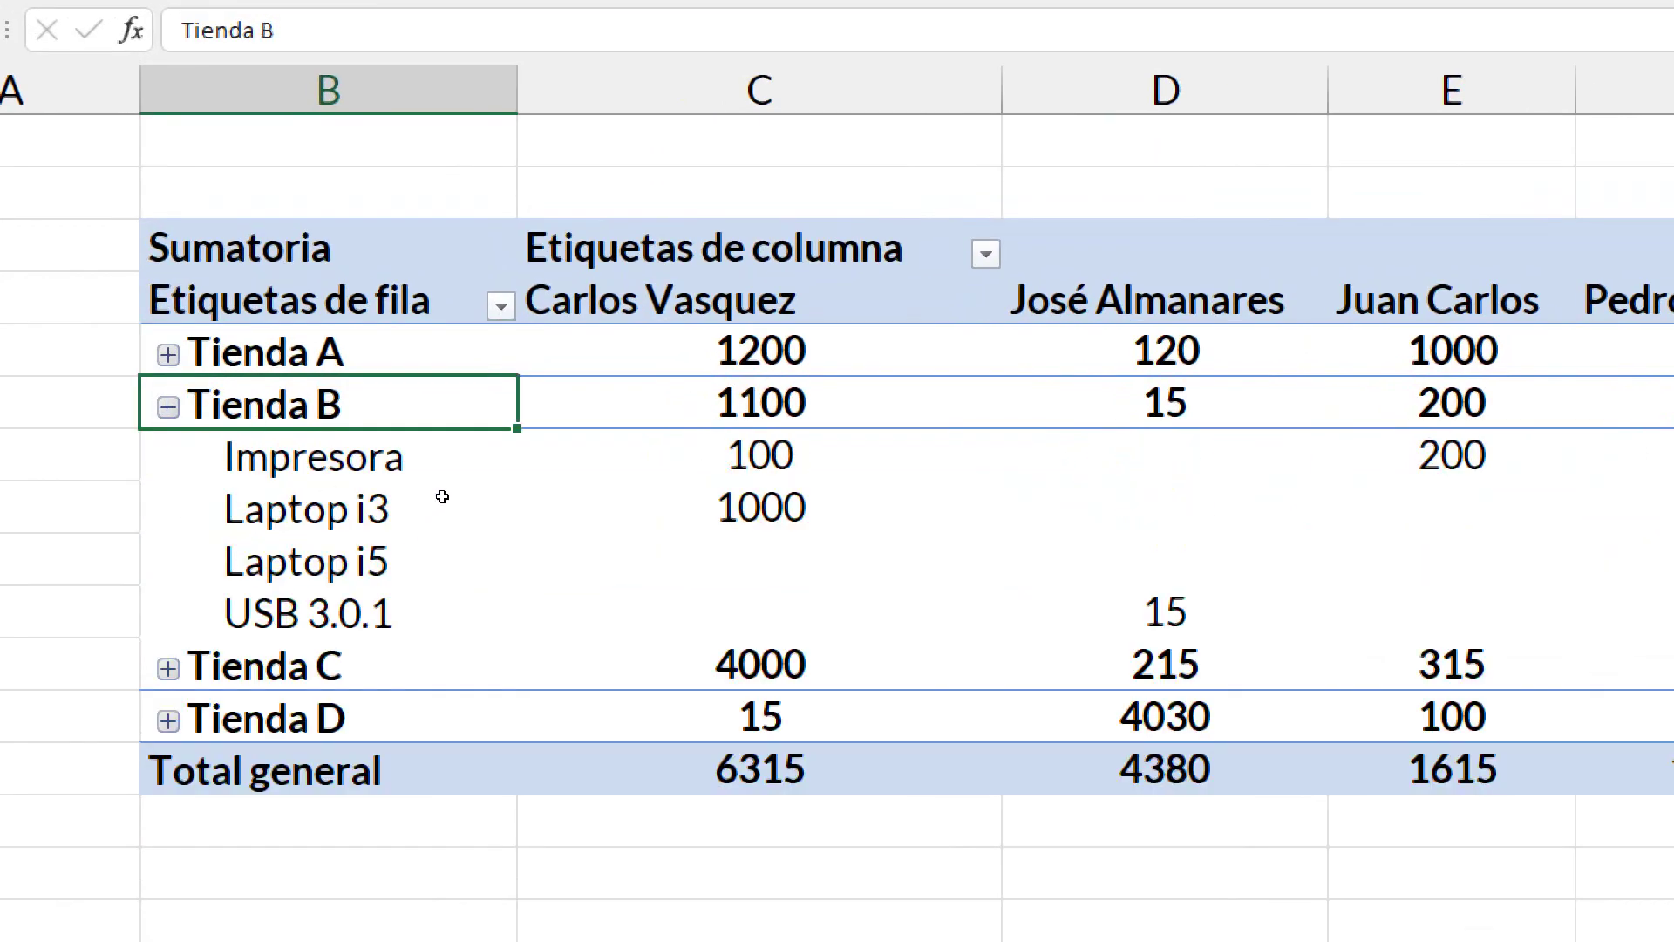
# Examine the empty product cells under Tienda B in the first two salesperson columns
pyautogui.press('Right')
pyautogui.press('Down')
pyautogui.press('Down')
pyautogui.press('Down')
pyautogui.hotkey('shift', 'Down')
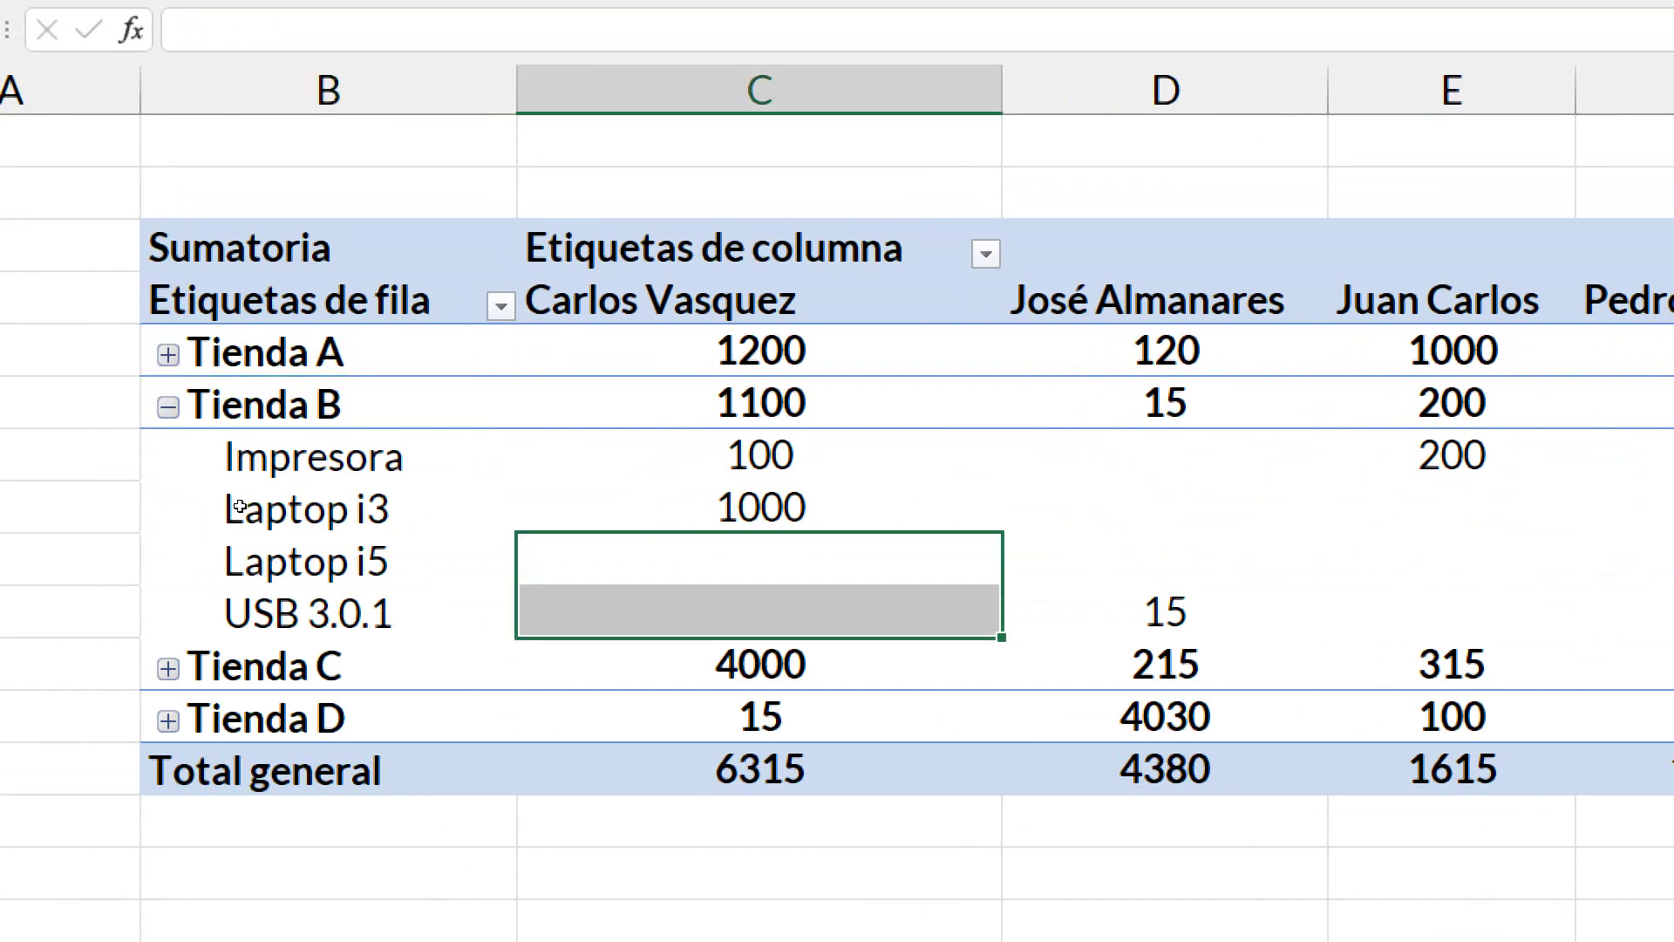
pyautogui.press('Up')
pyautogui.press('Up')
pyautogui.press('Right')
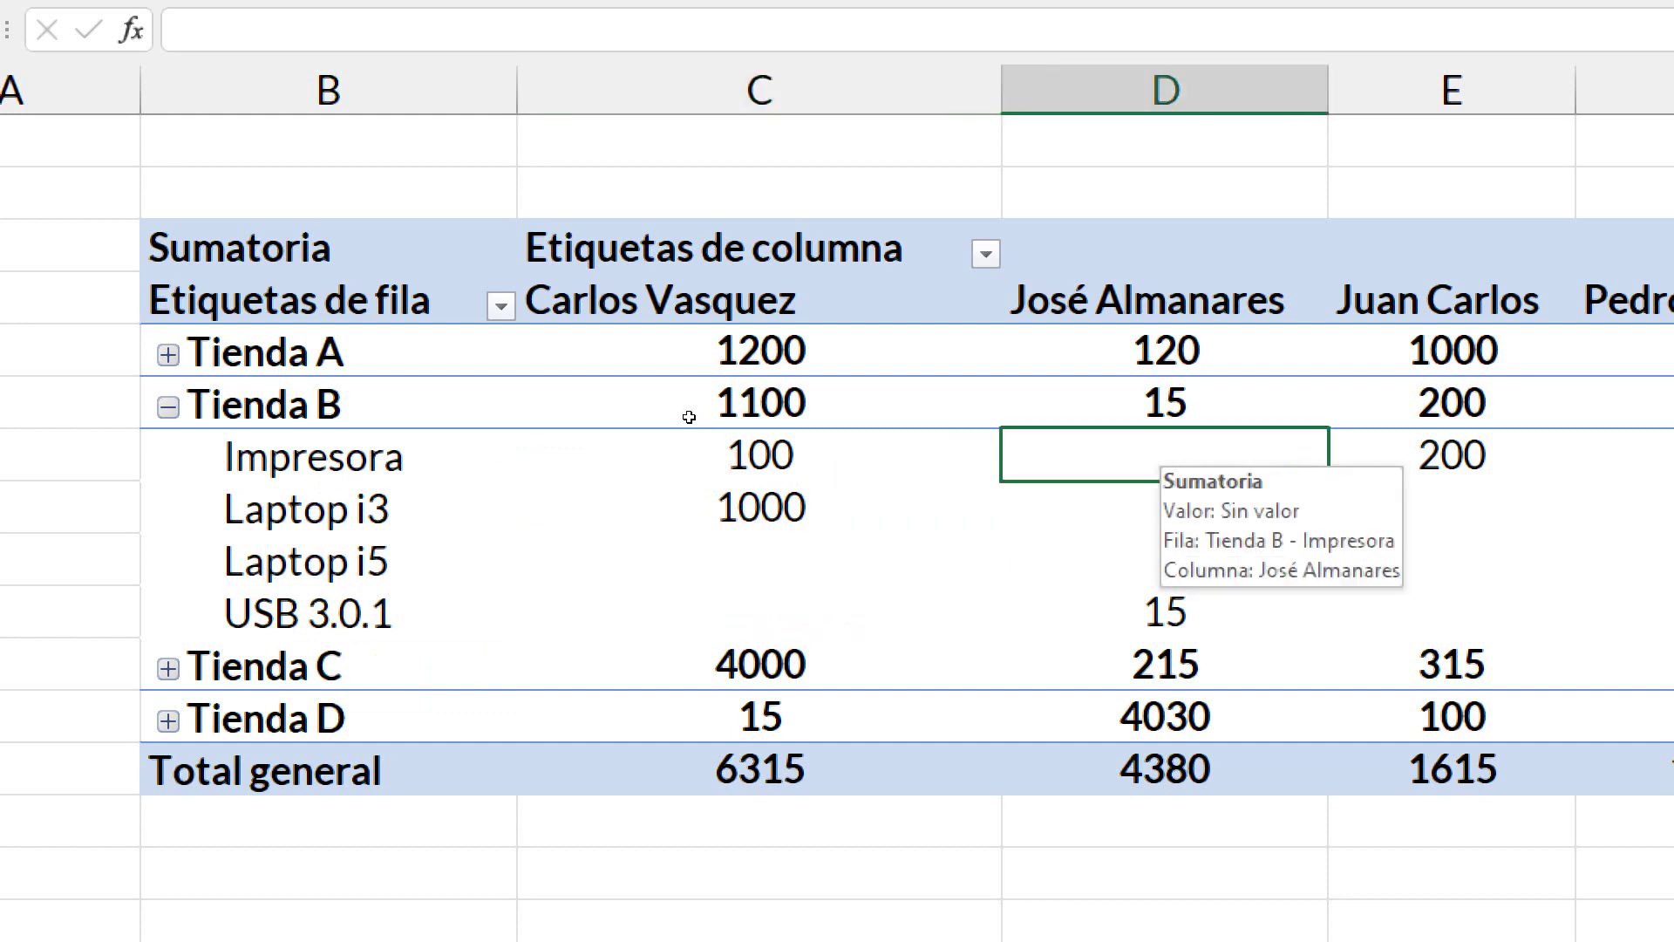
pyautogui.press('Down')
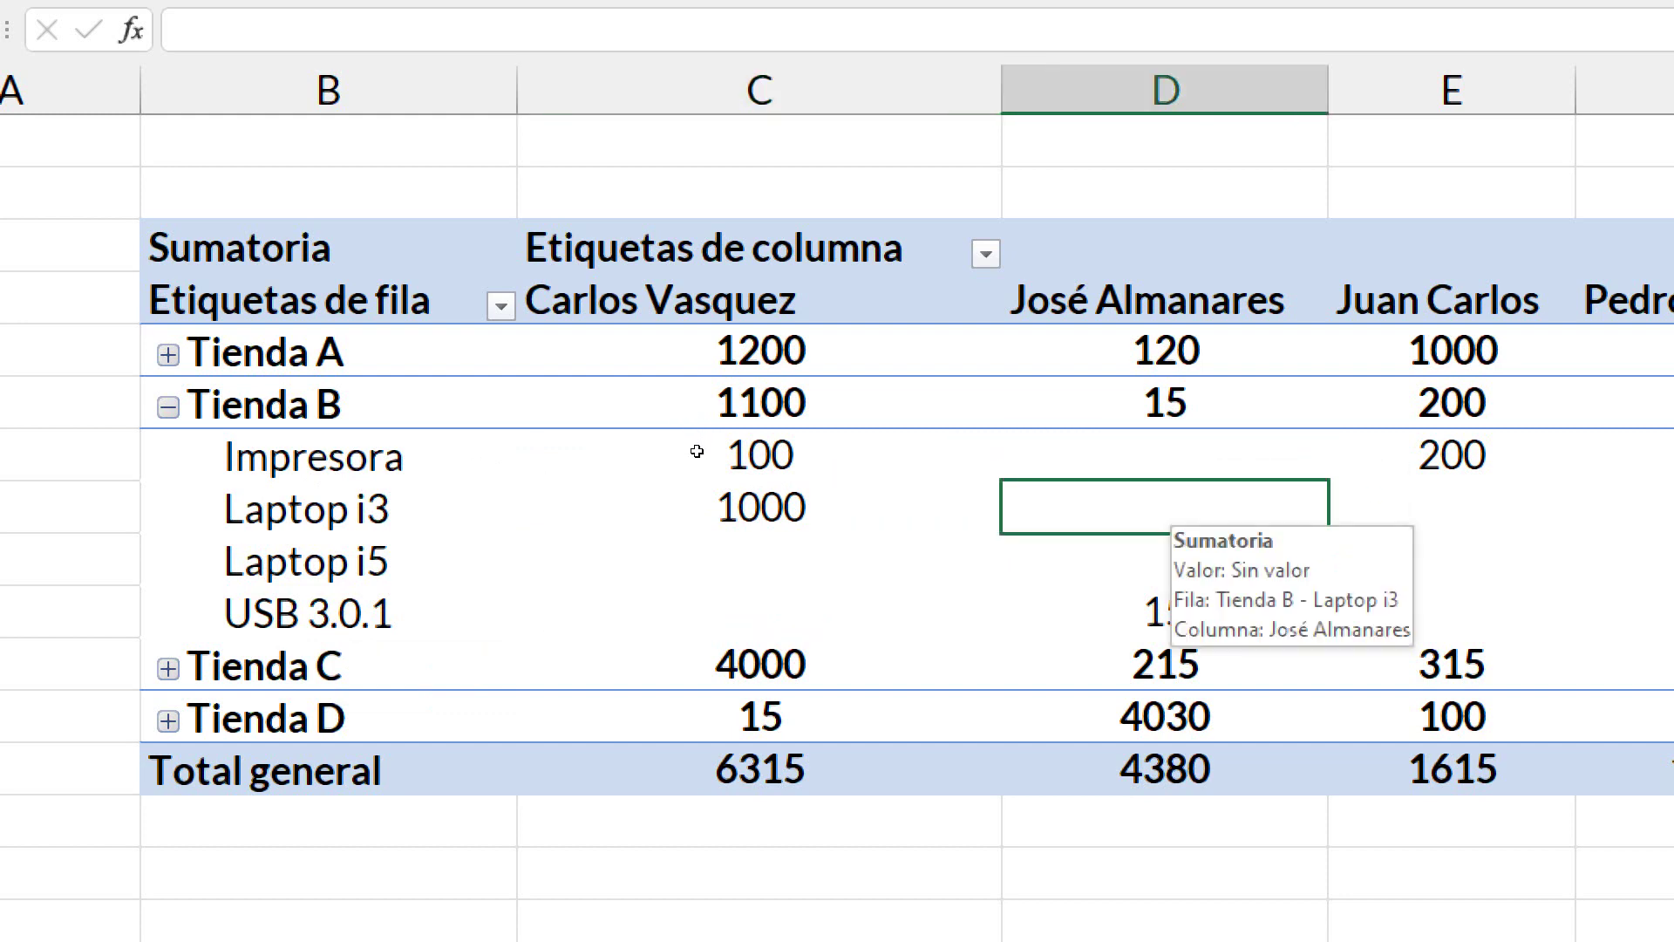
pyautogui.press('Down')
pyautogui.press('Down')
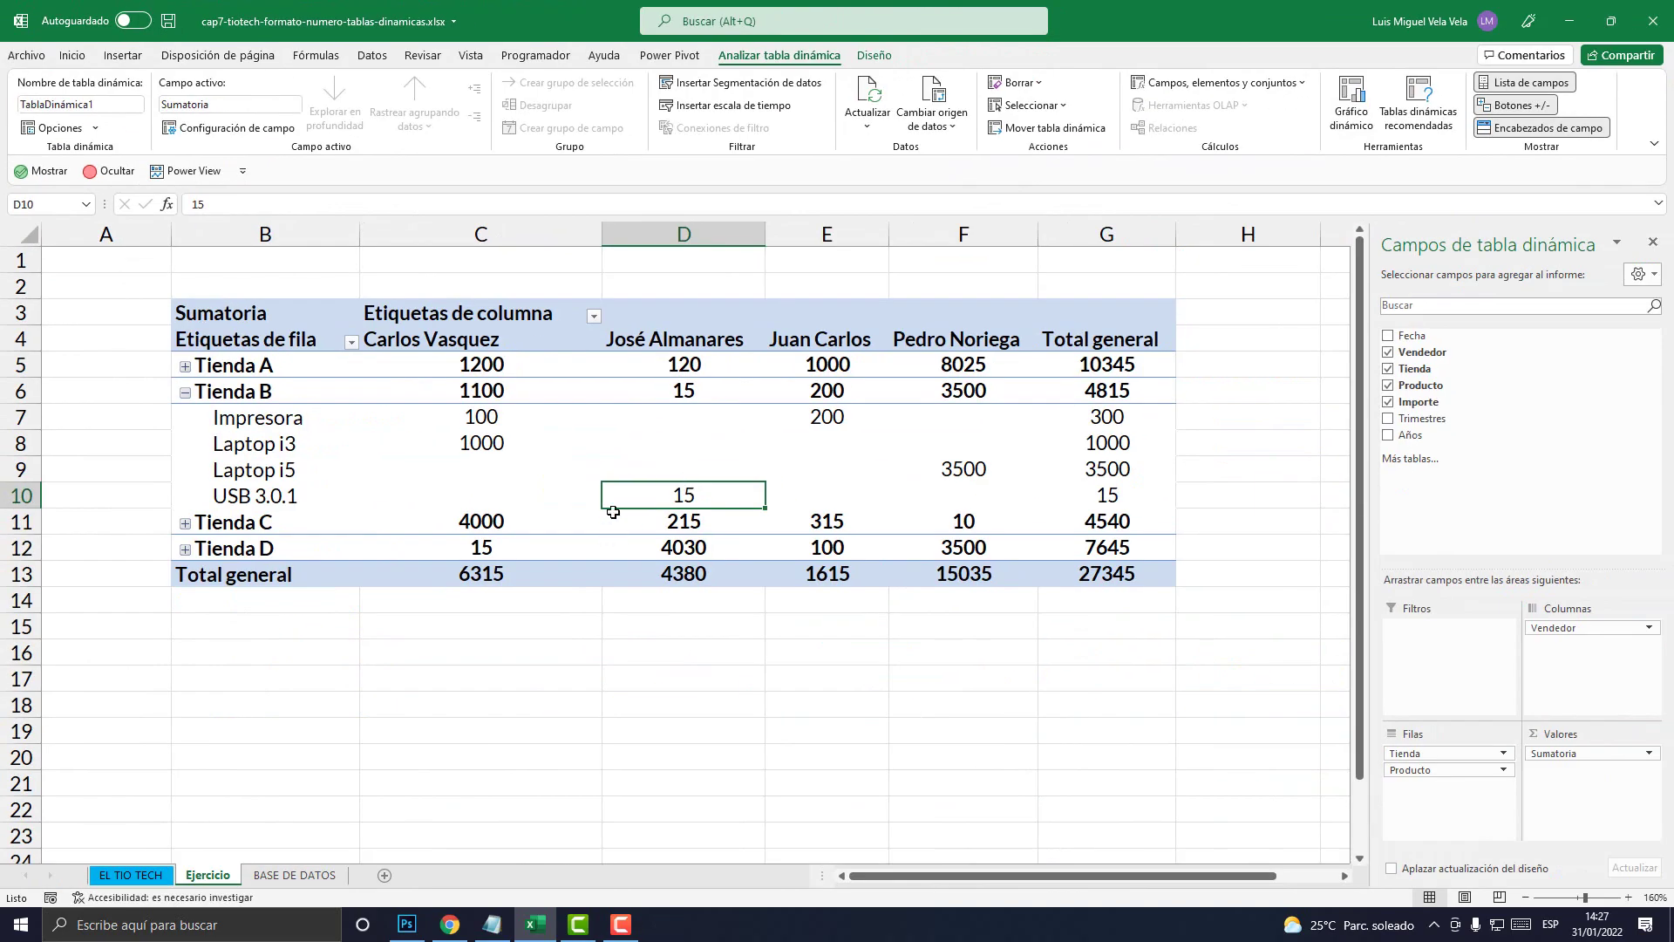
# Expand Tienda A again alongside Tienda B and select its Laptop i3 value in column C
pyautogui.click(185, 366)
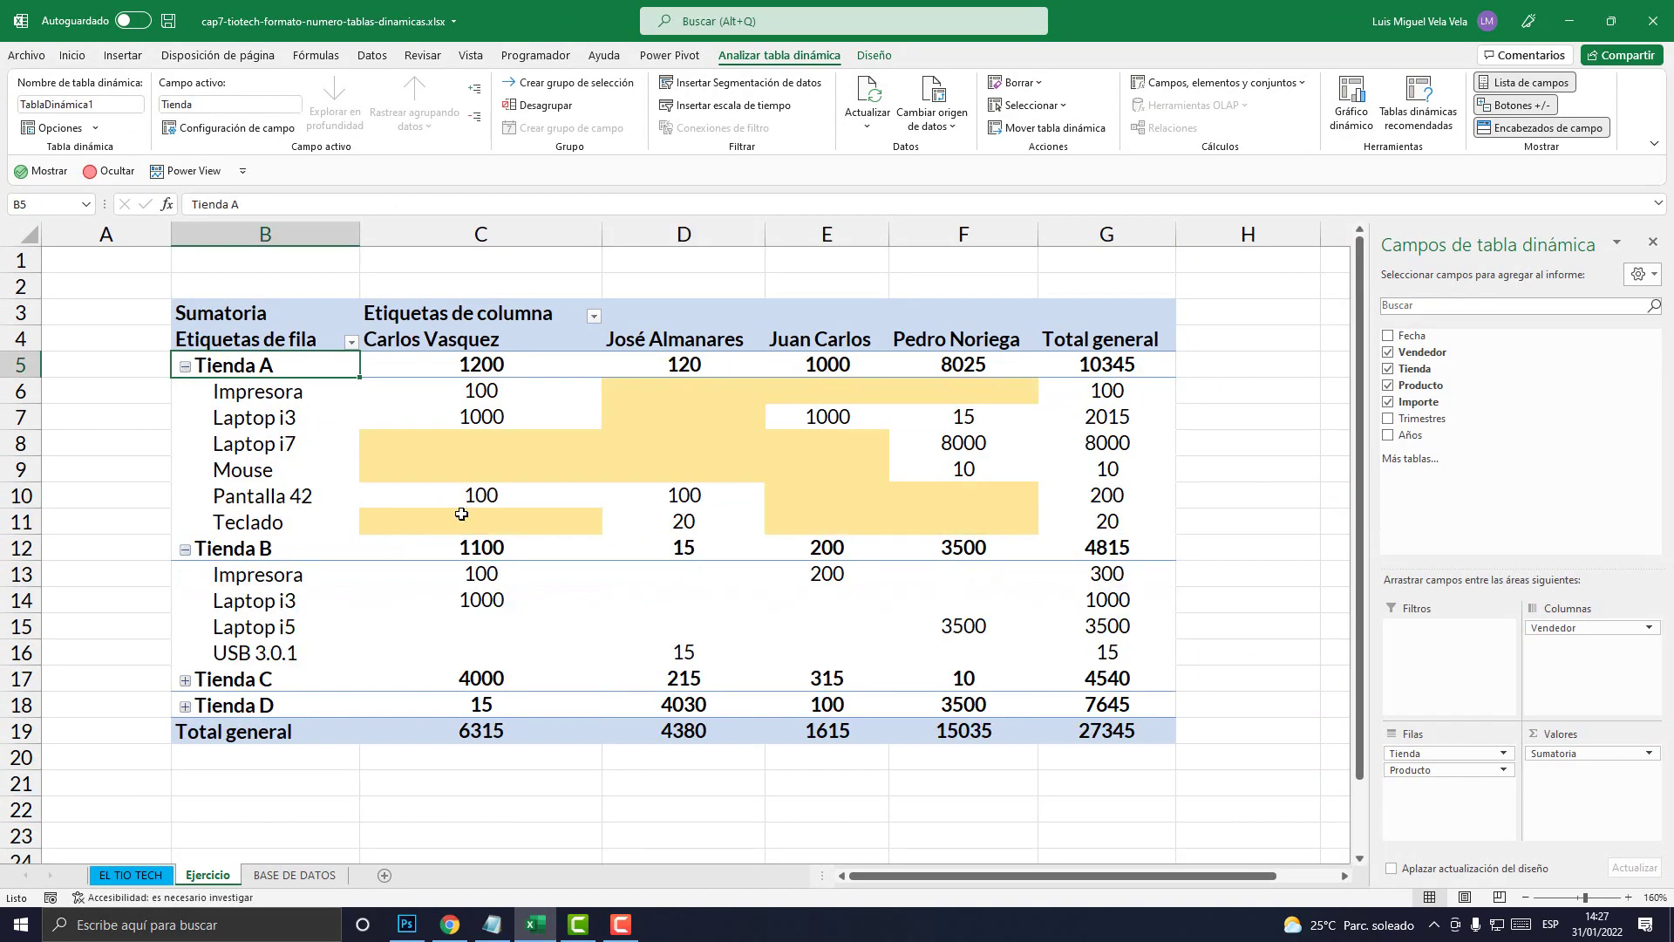
pyautogui.moveTo(471, 513)
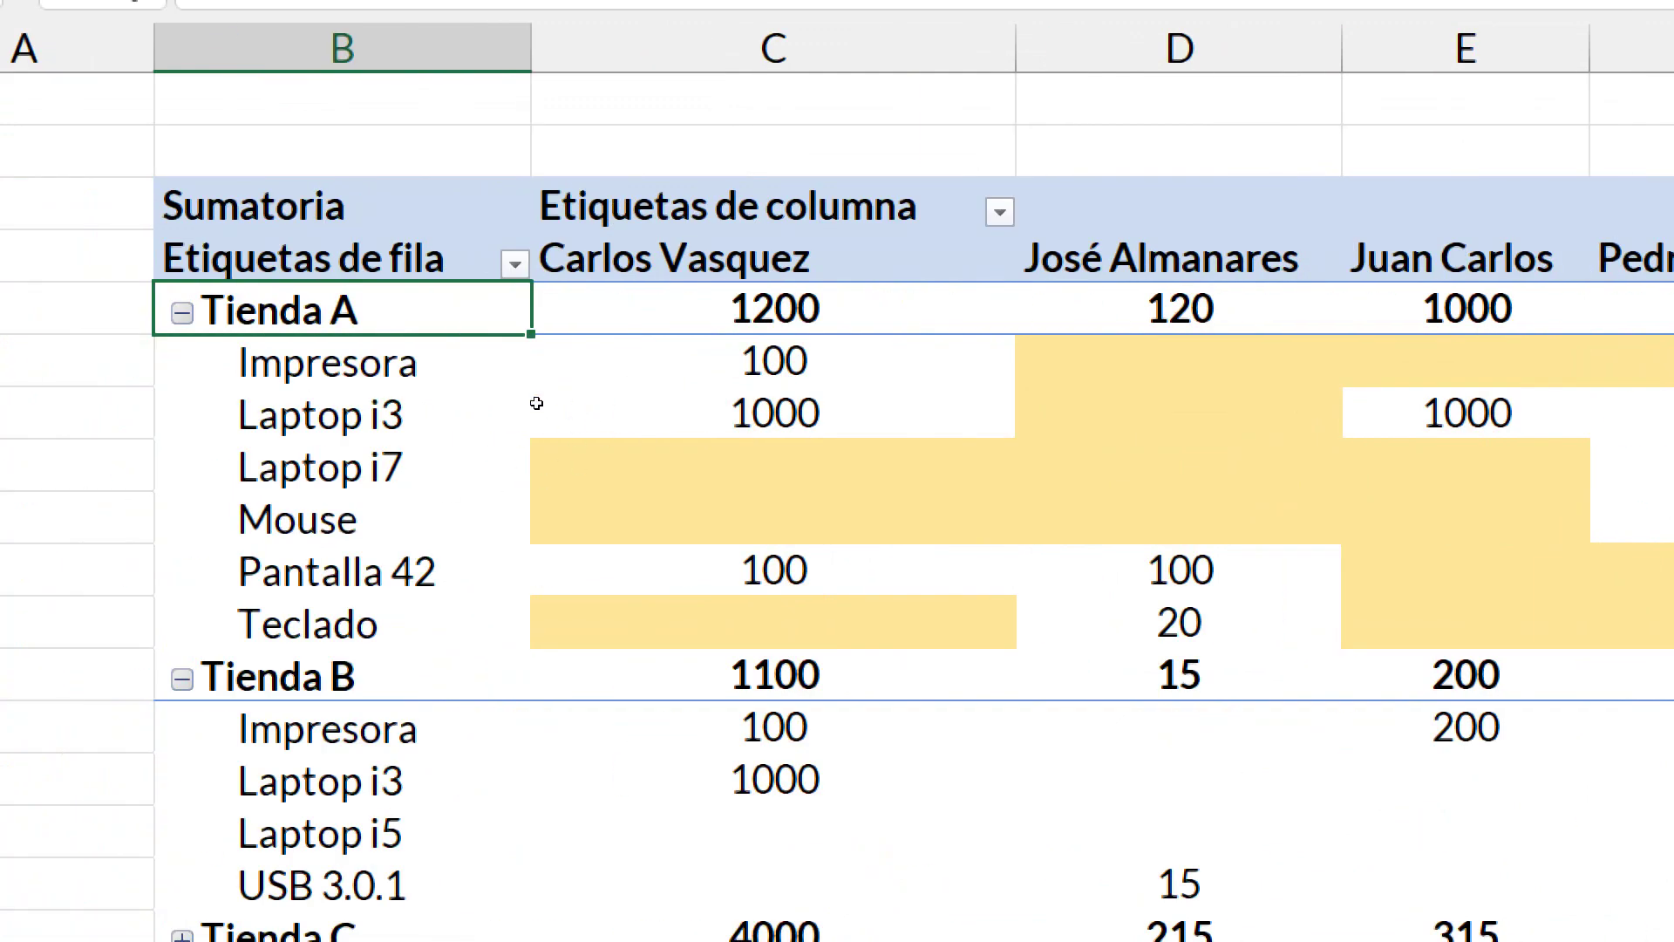
pyautogui.click(536, 403)
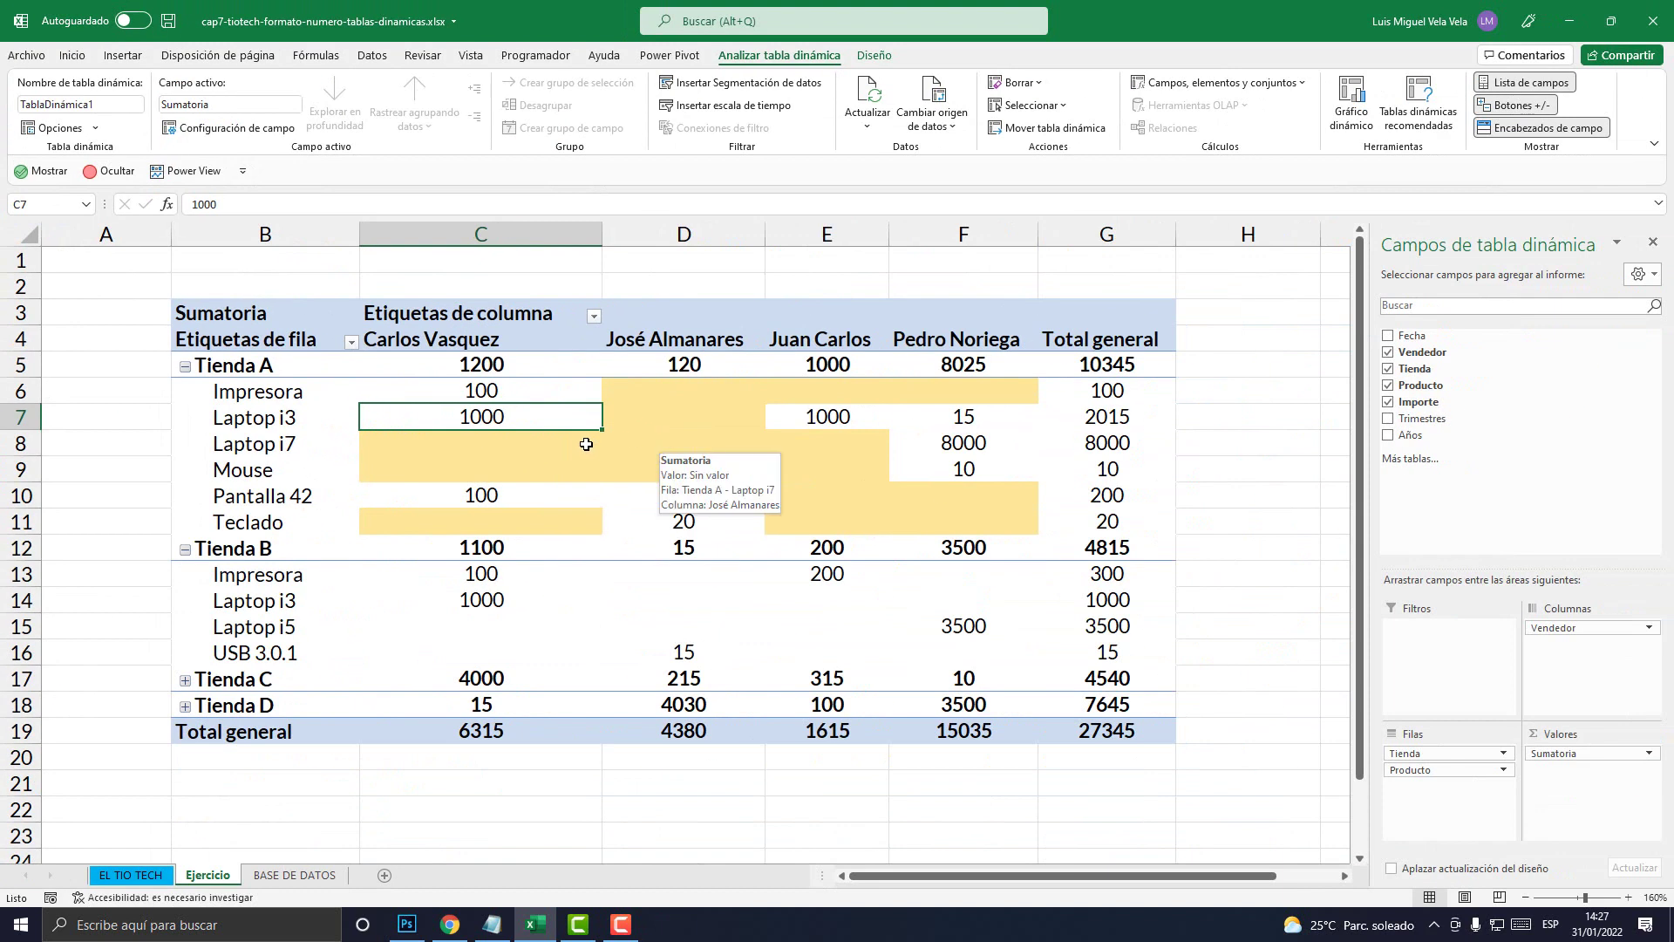
pyautogui.rightClick(483, 422)
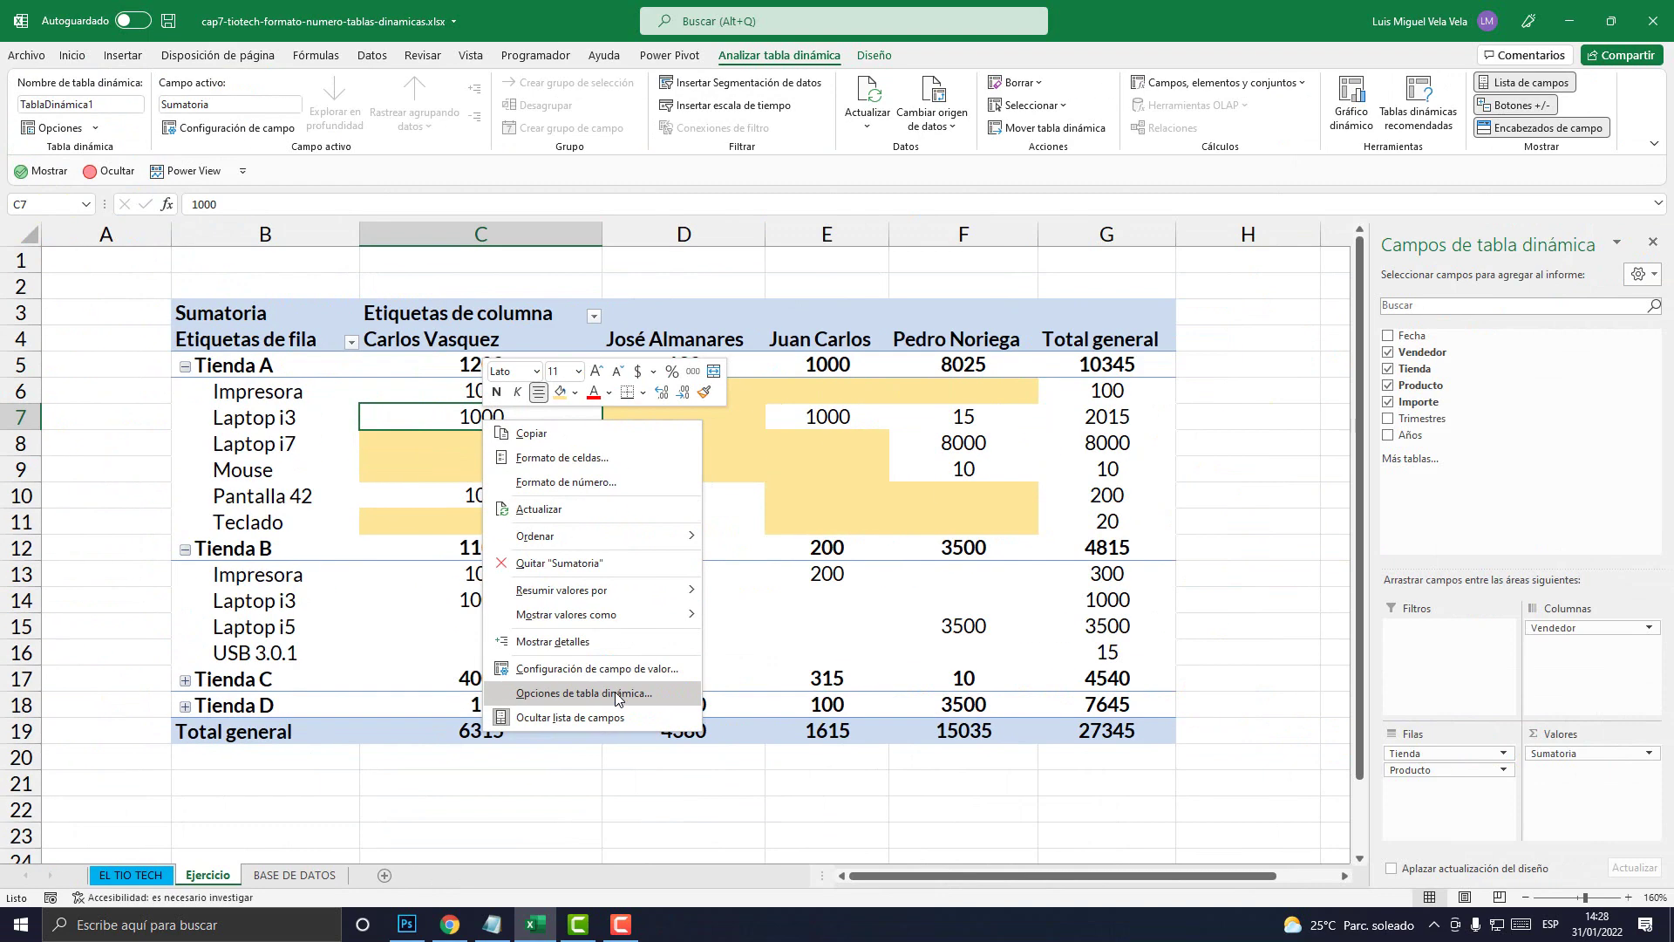
pyautogui.click(615, 695)
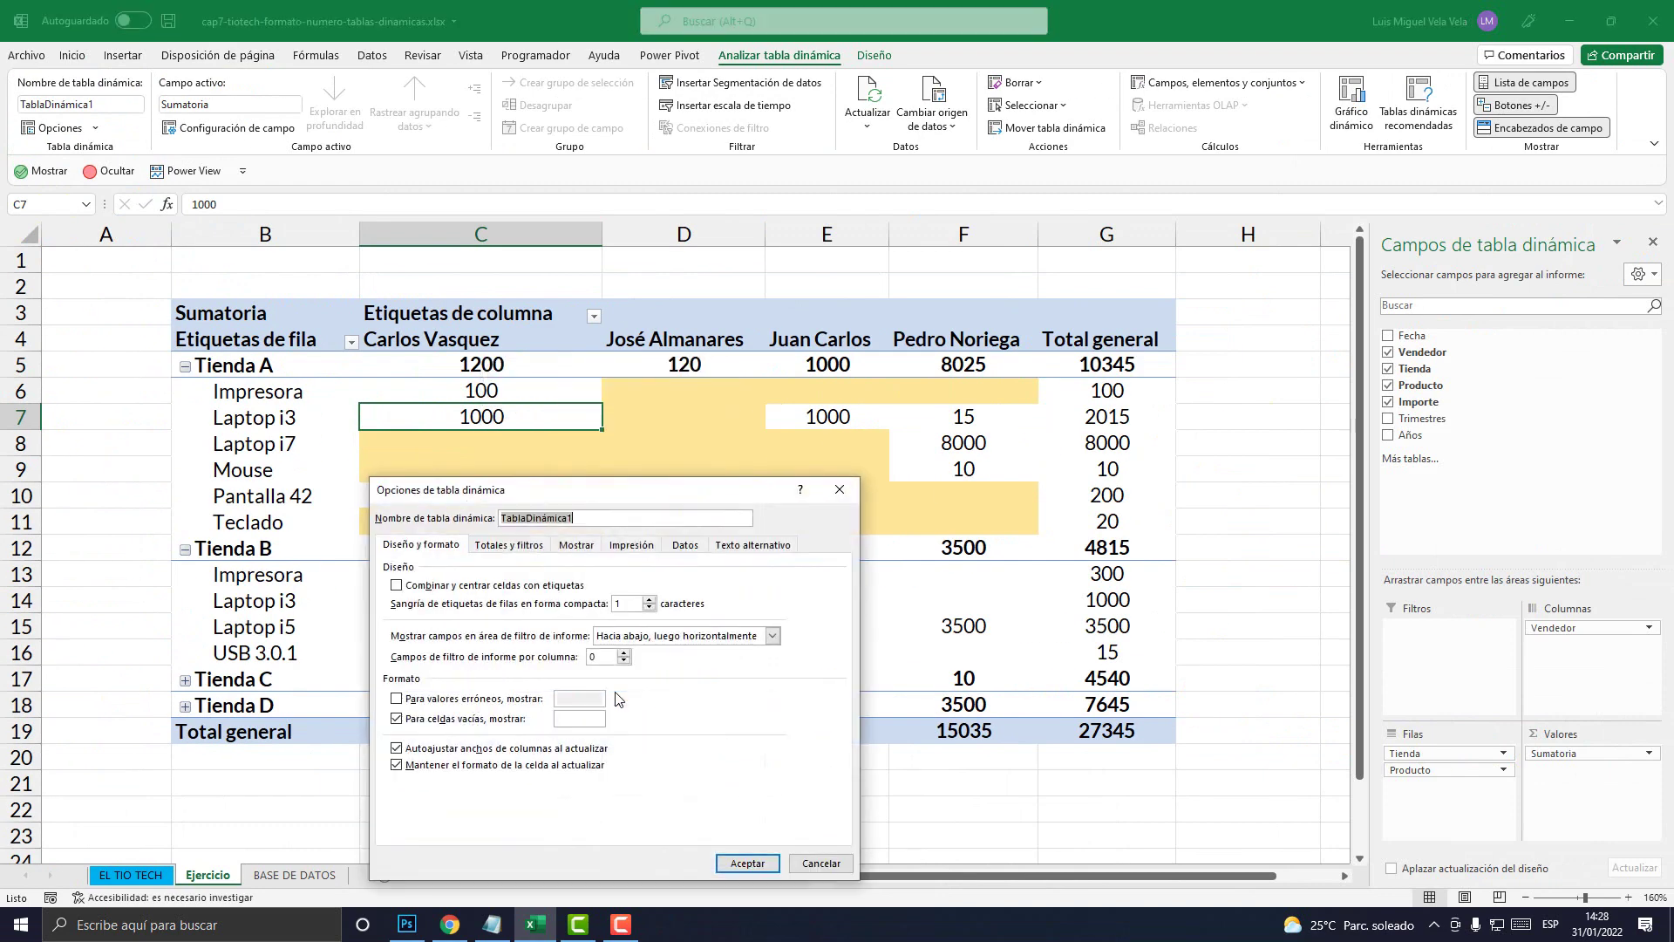
pyautogui.moveTo(625, 492); pyautogui.dragTo(707, 431)
pyautogui.click(921, 427)
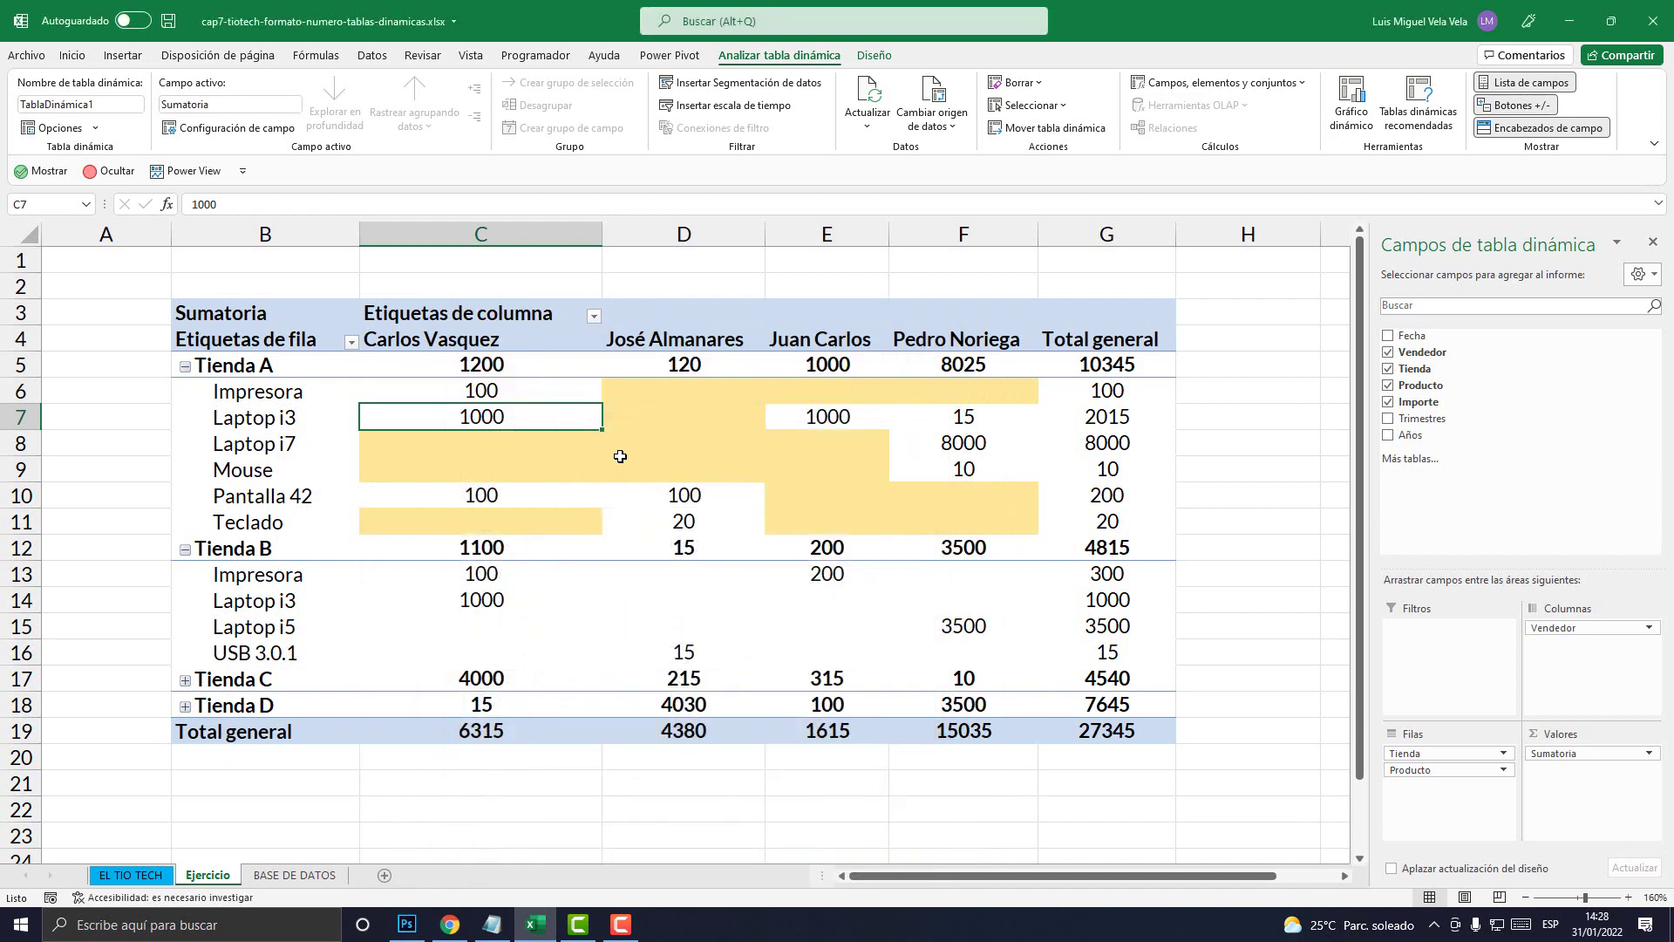
pyautogui.rightClick(553, 416)
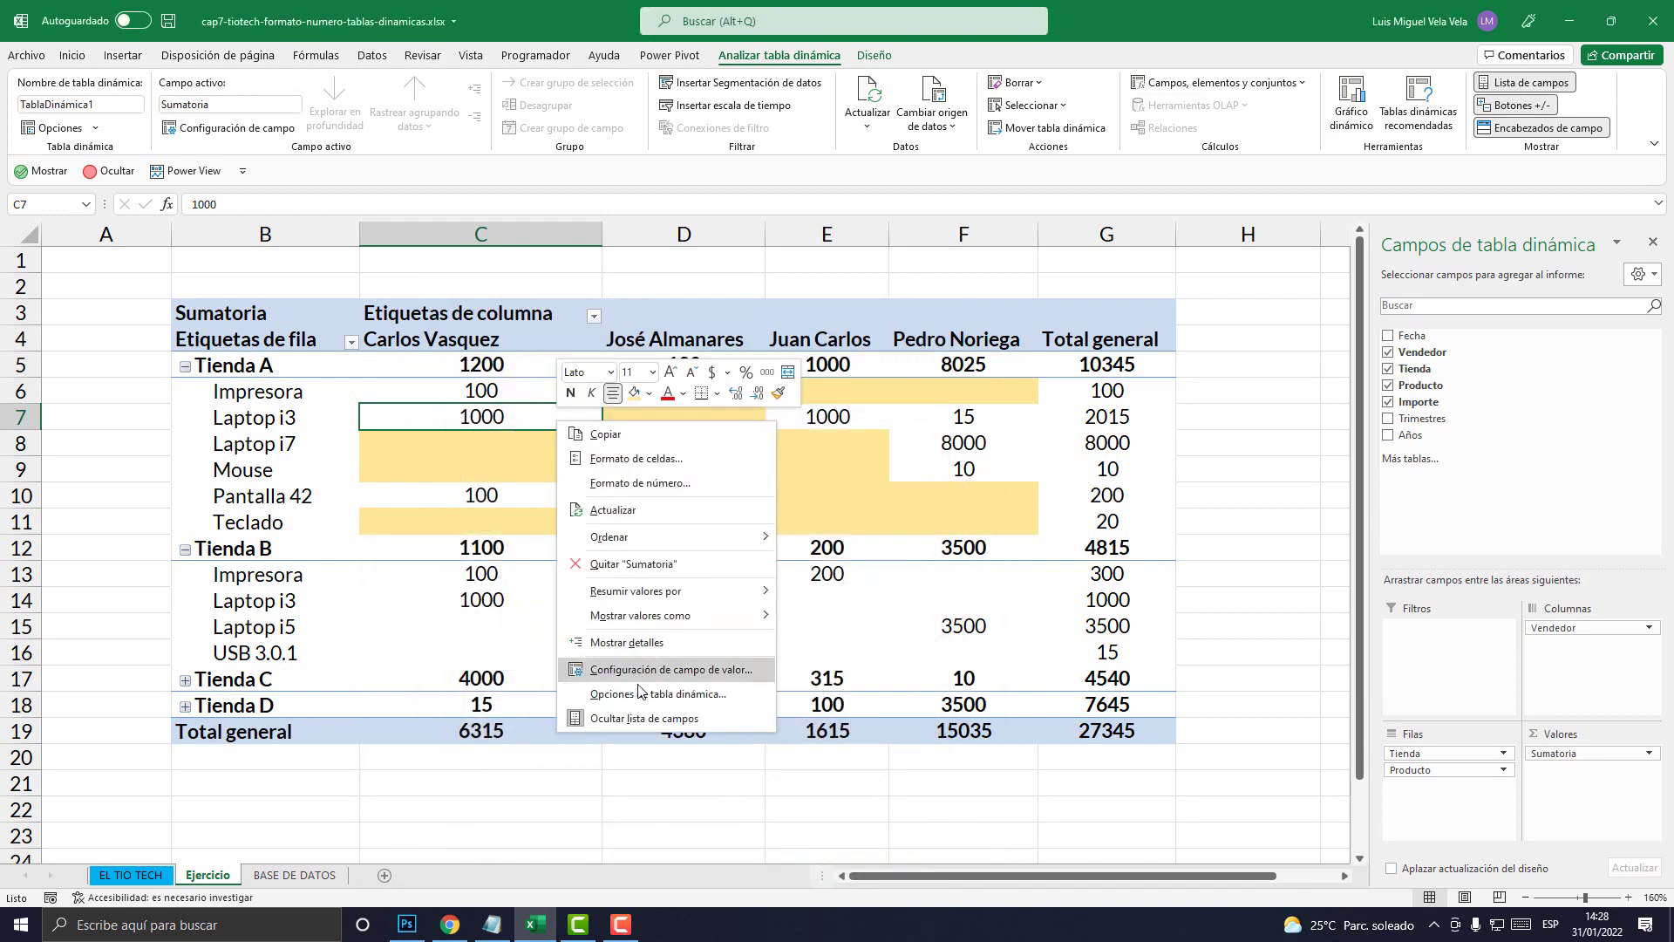
pyautogui.rightClick(505, 417)
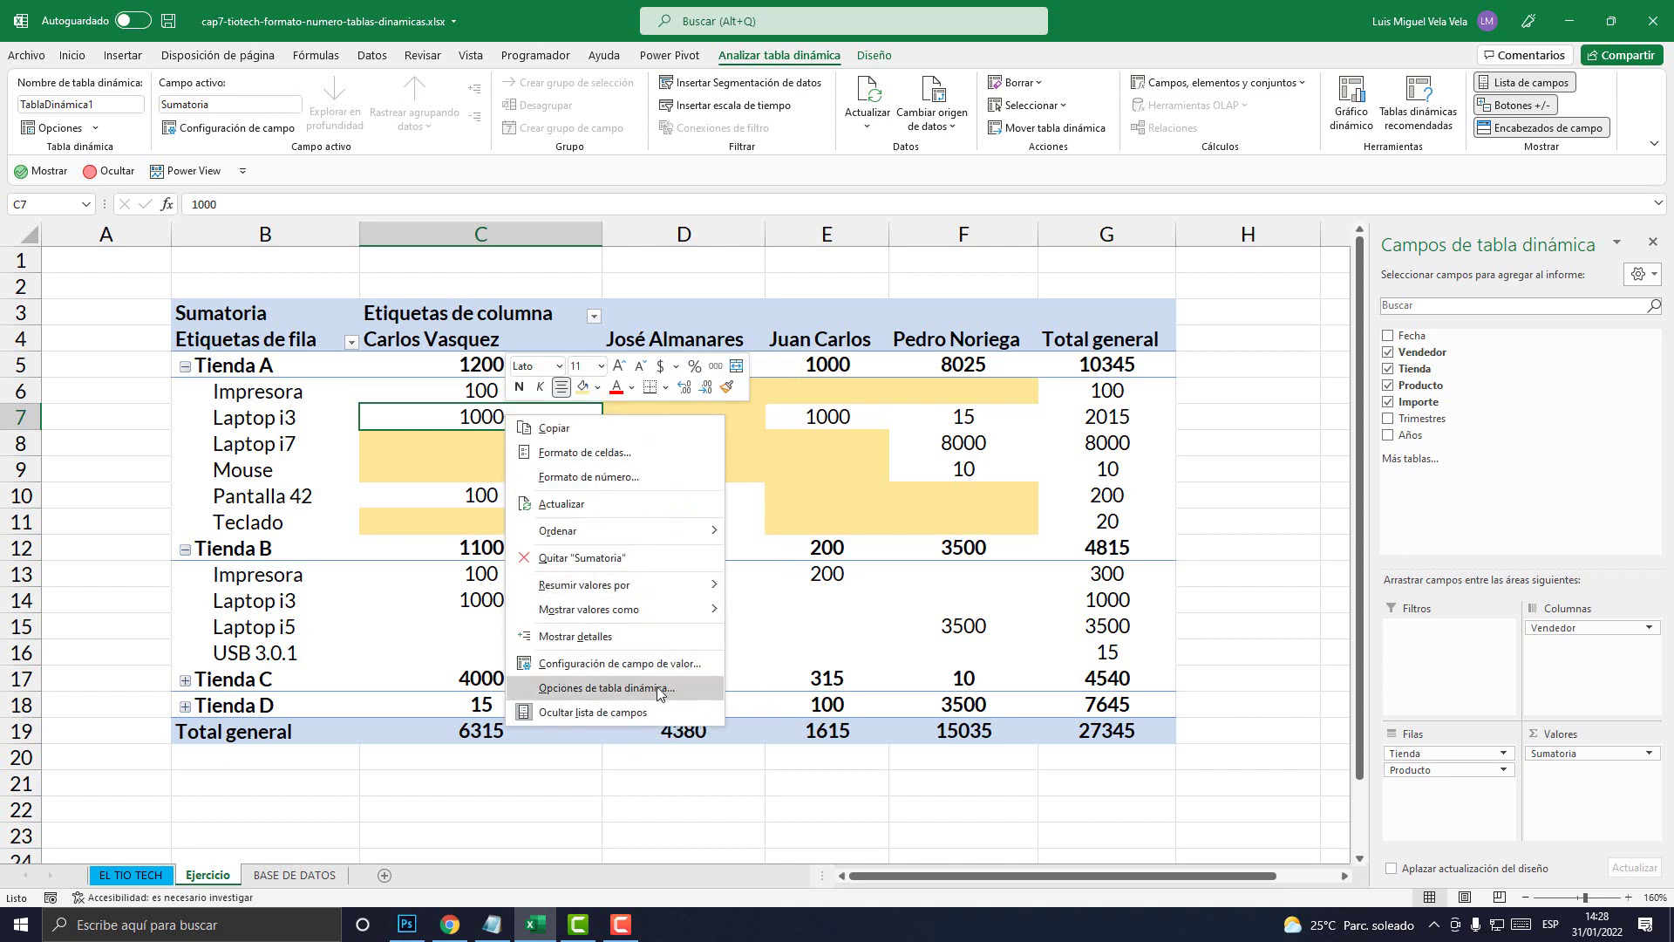
pyautogui.click(475, 430)
pyautogui.moveTo(491, 422)
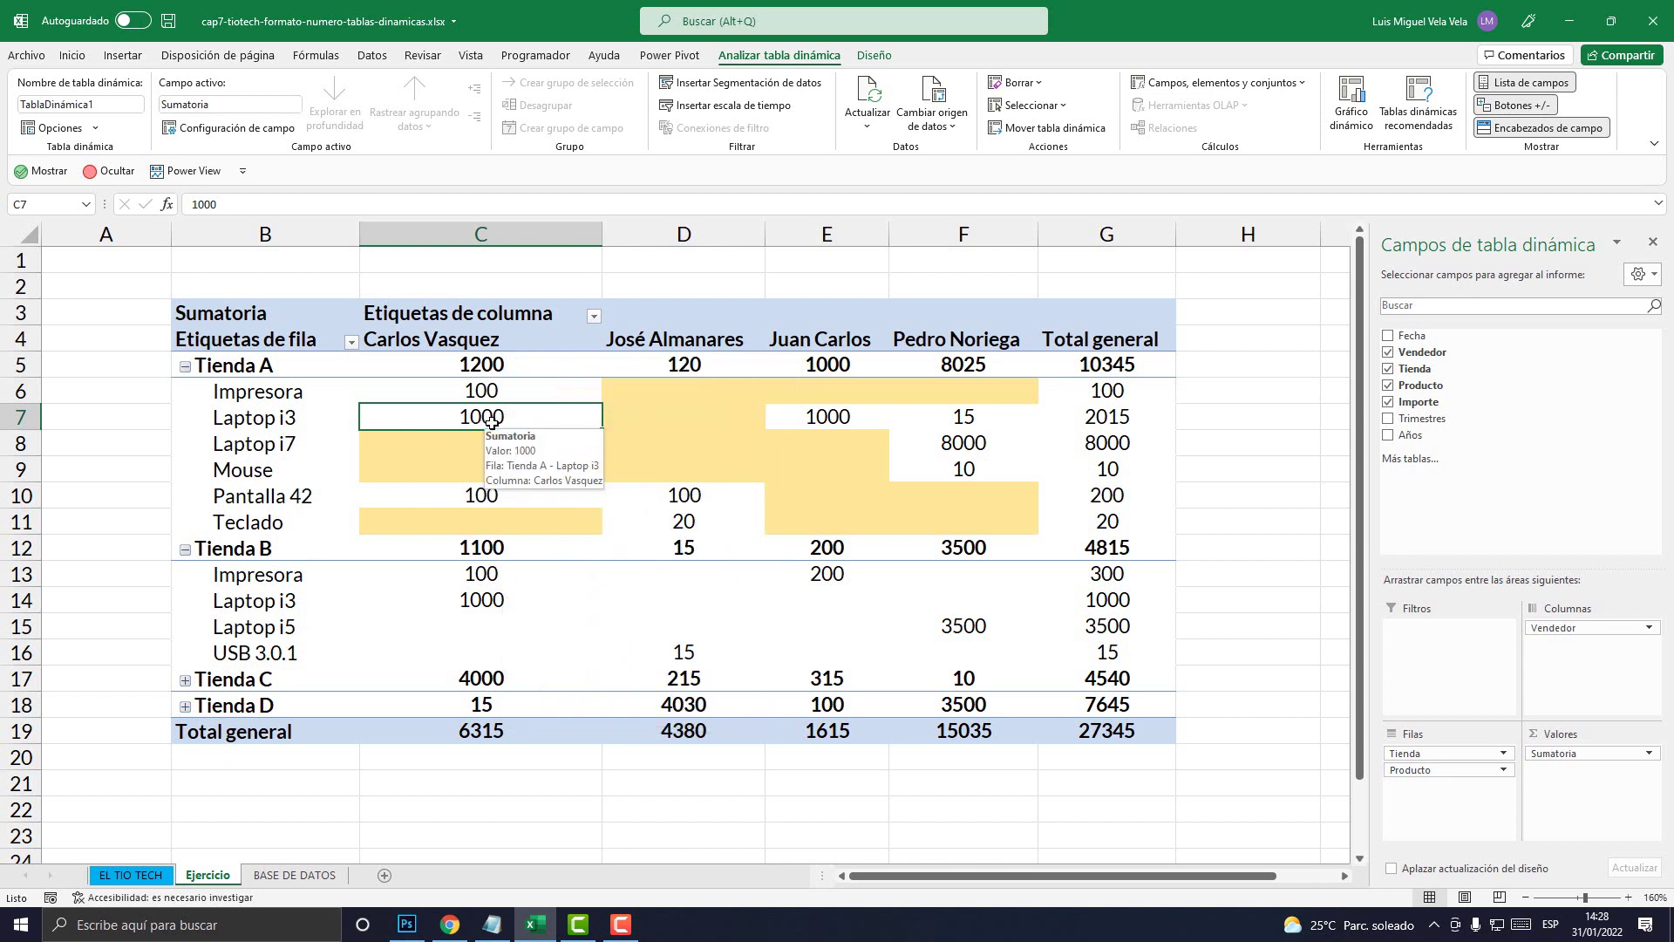
# Set the pivot table options to show "No hay datos" for empty cells and apply them
pyautogui.click(647, 440)
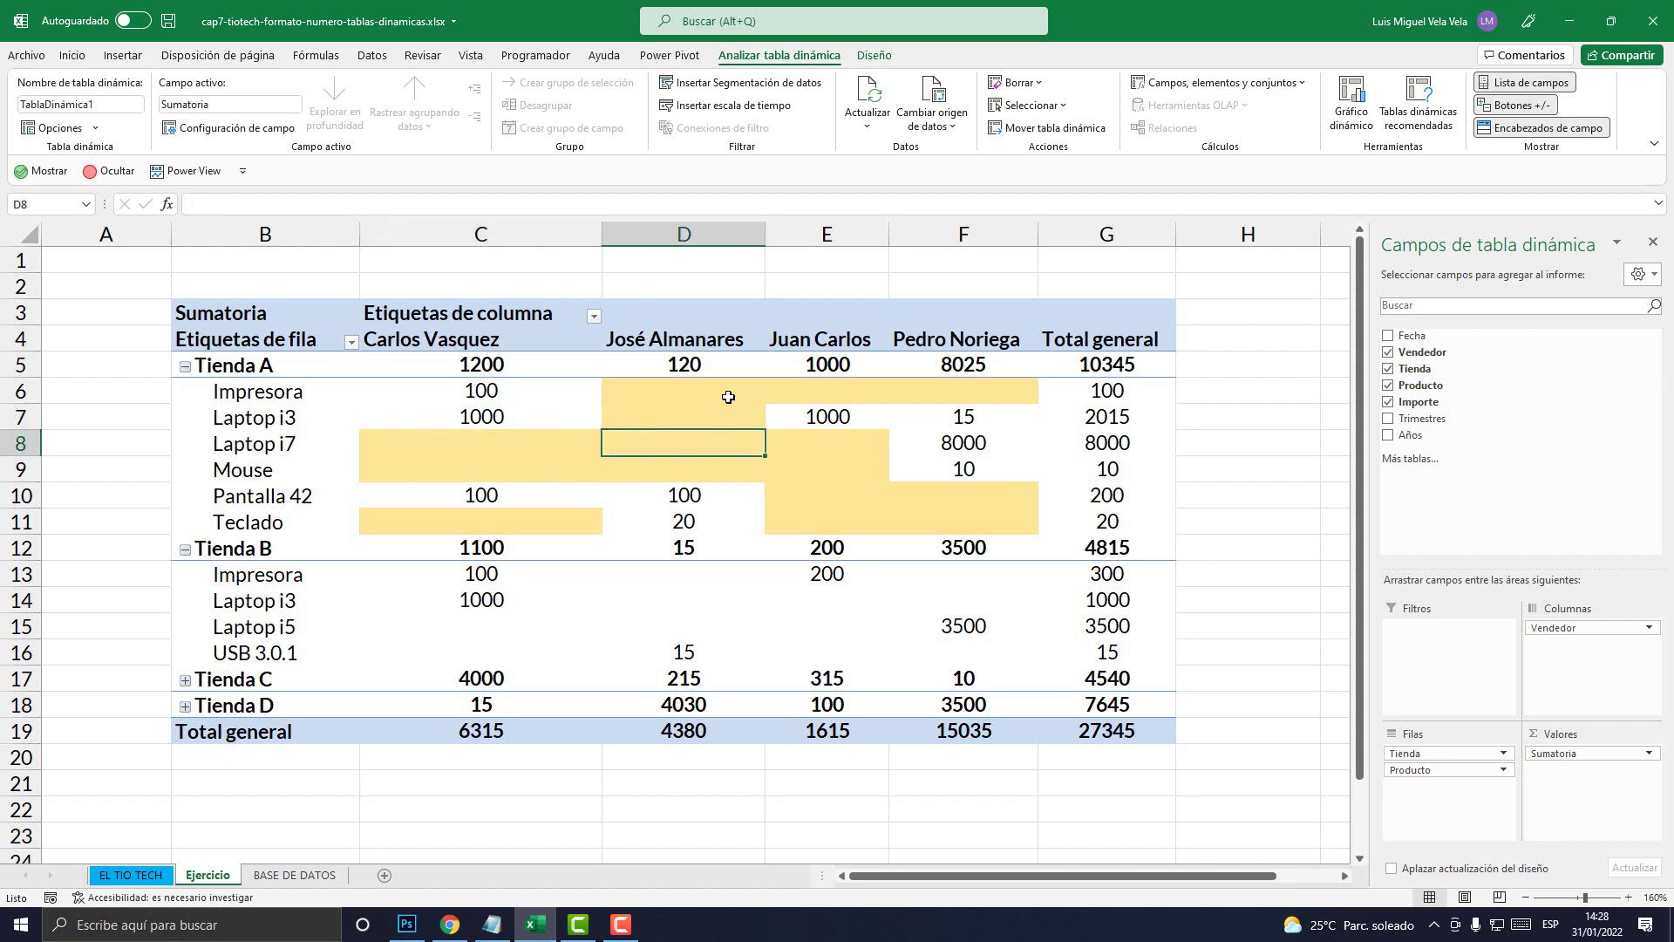
pyautogui.click(610, 494)
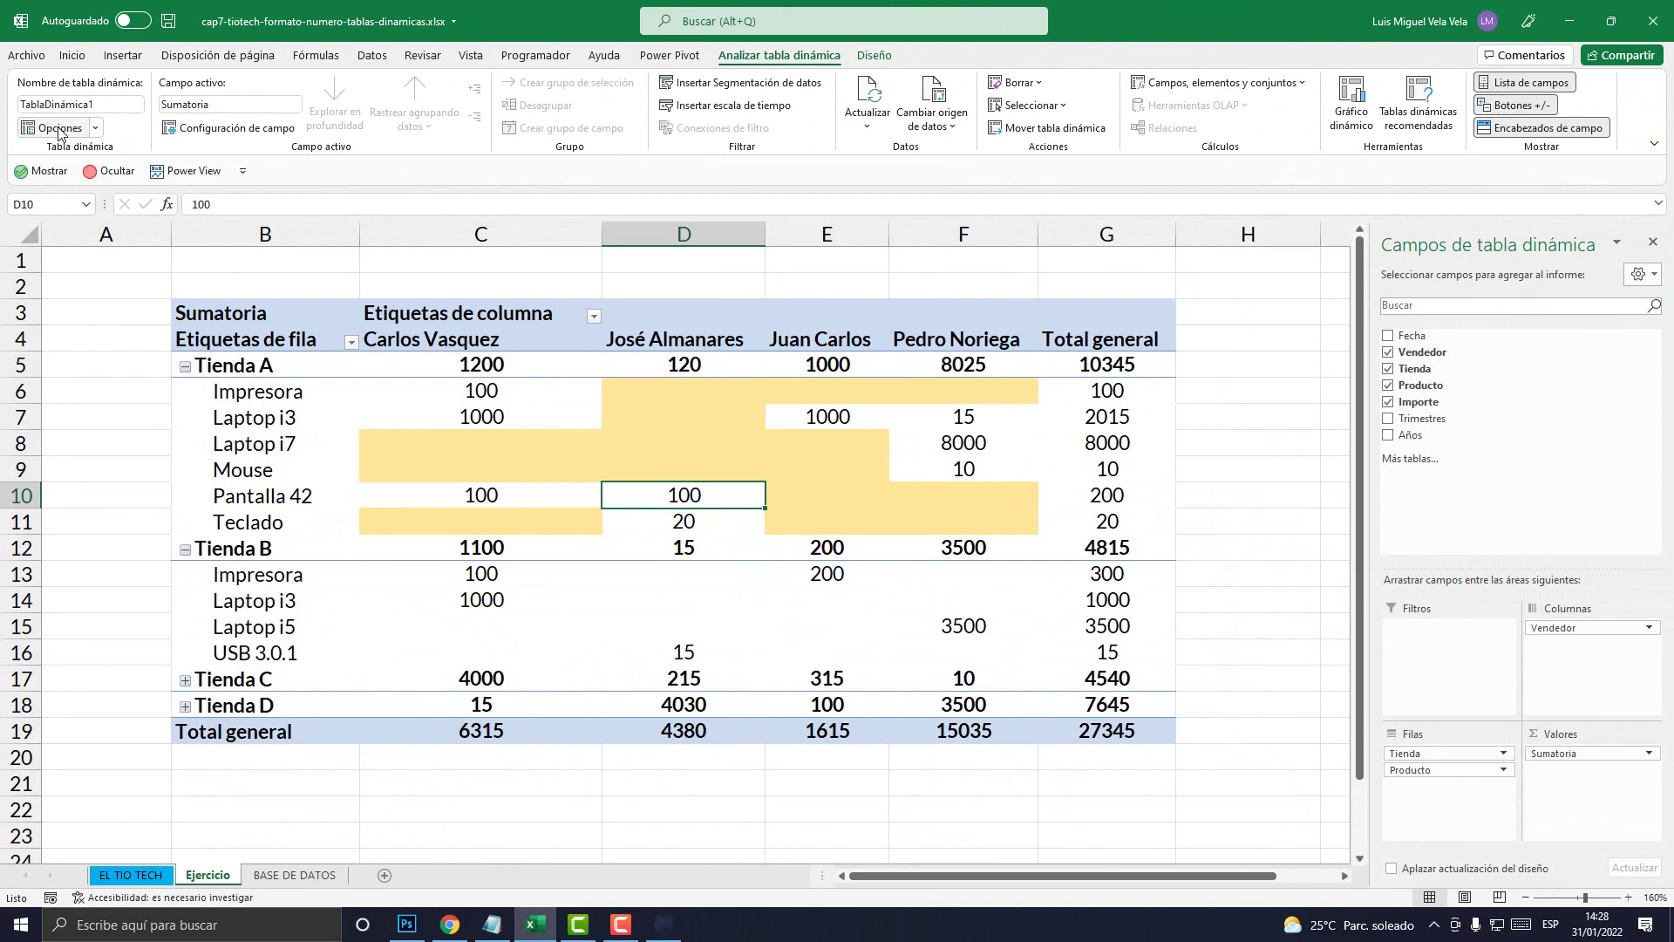
pyautogui.click(105, 256)
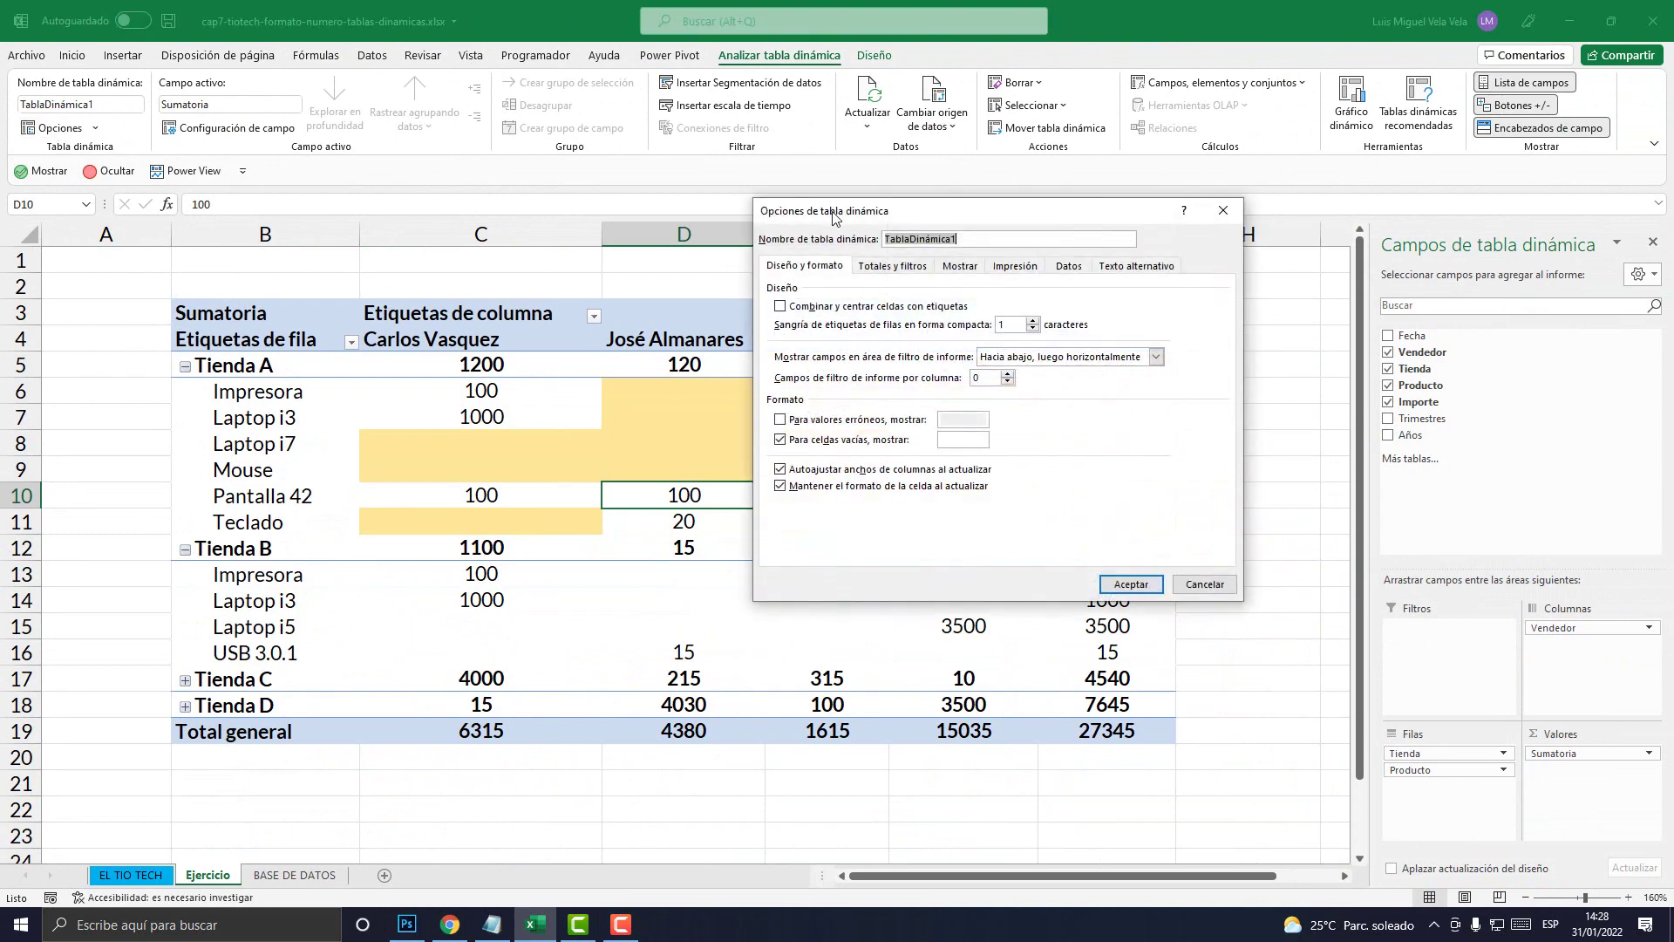
pyautogui.moveTo(863, 216); pyautogui.dragTo(743, 231)
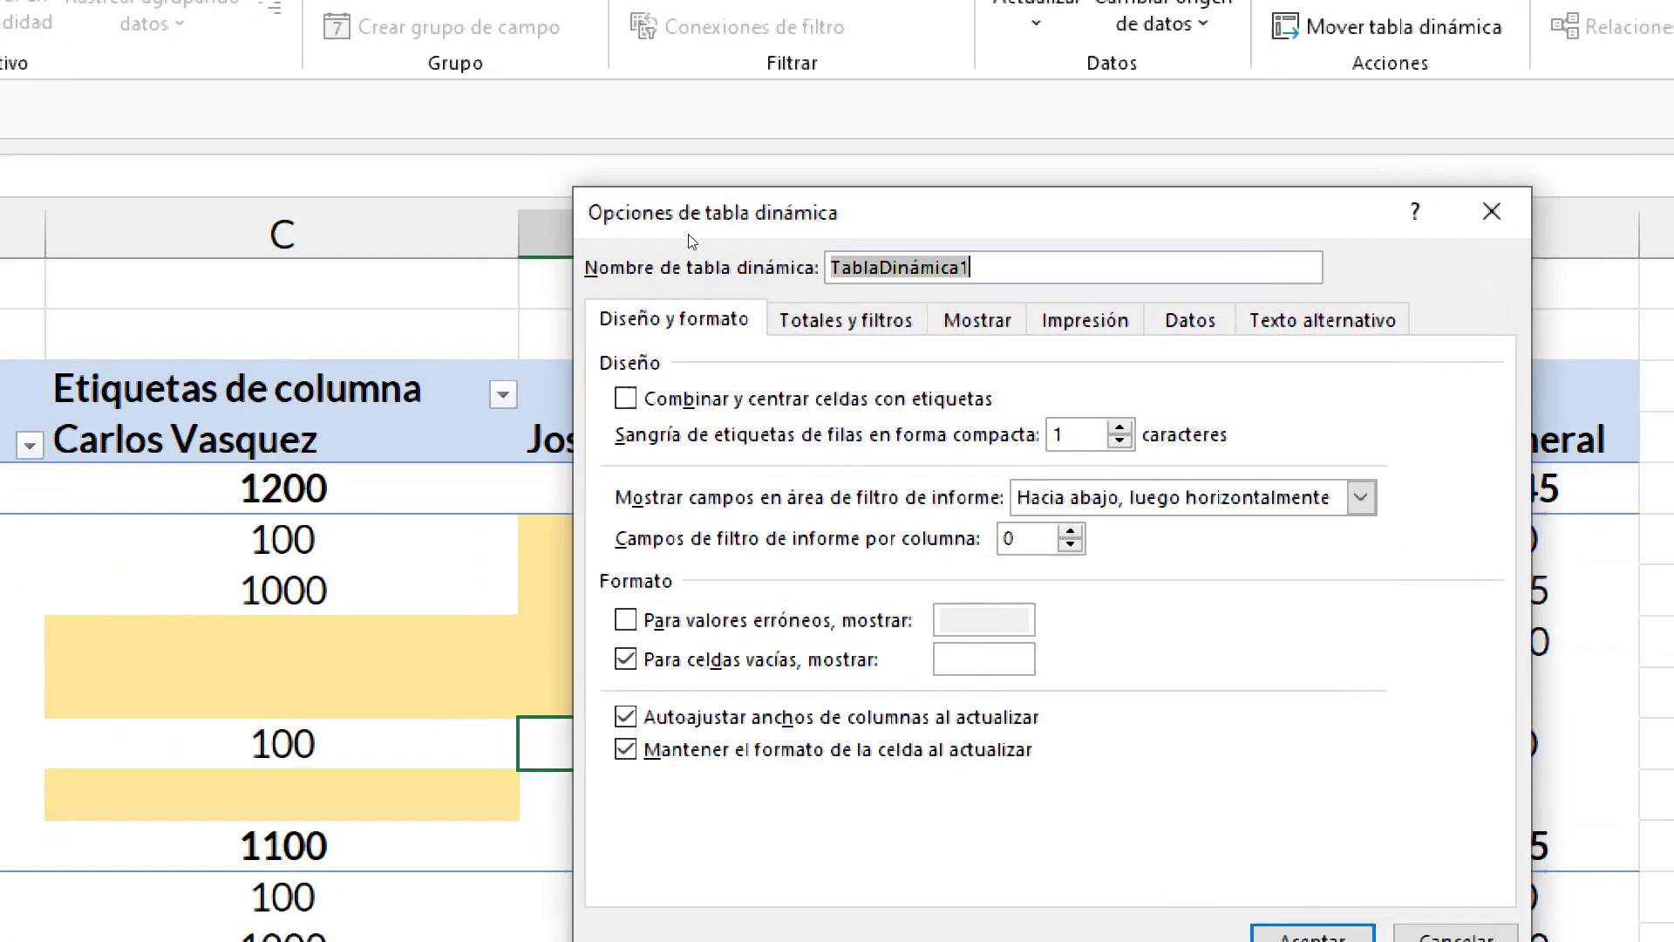
pyautogui.press('Tab')
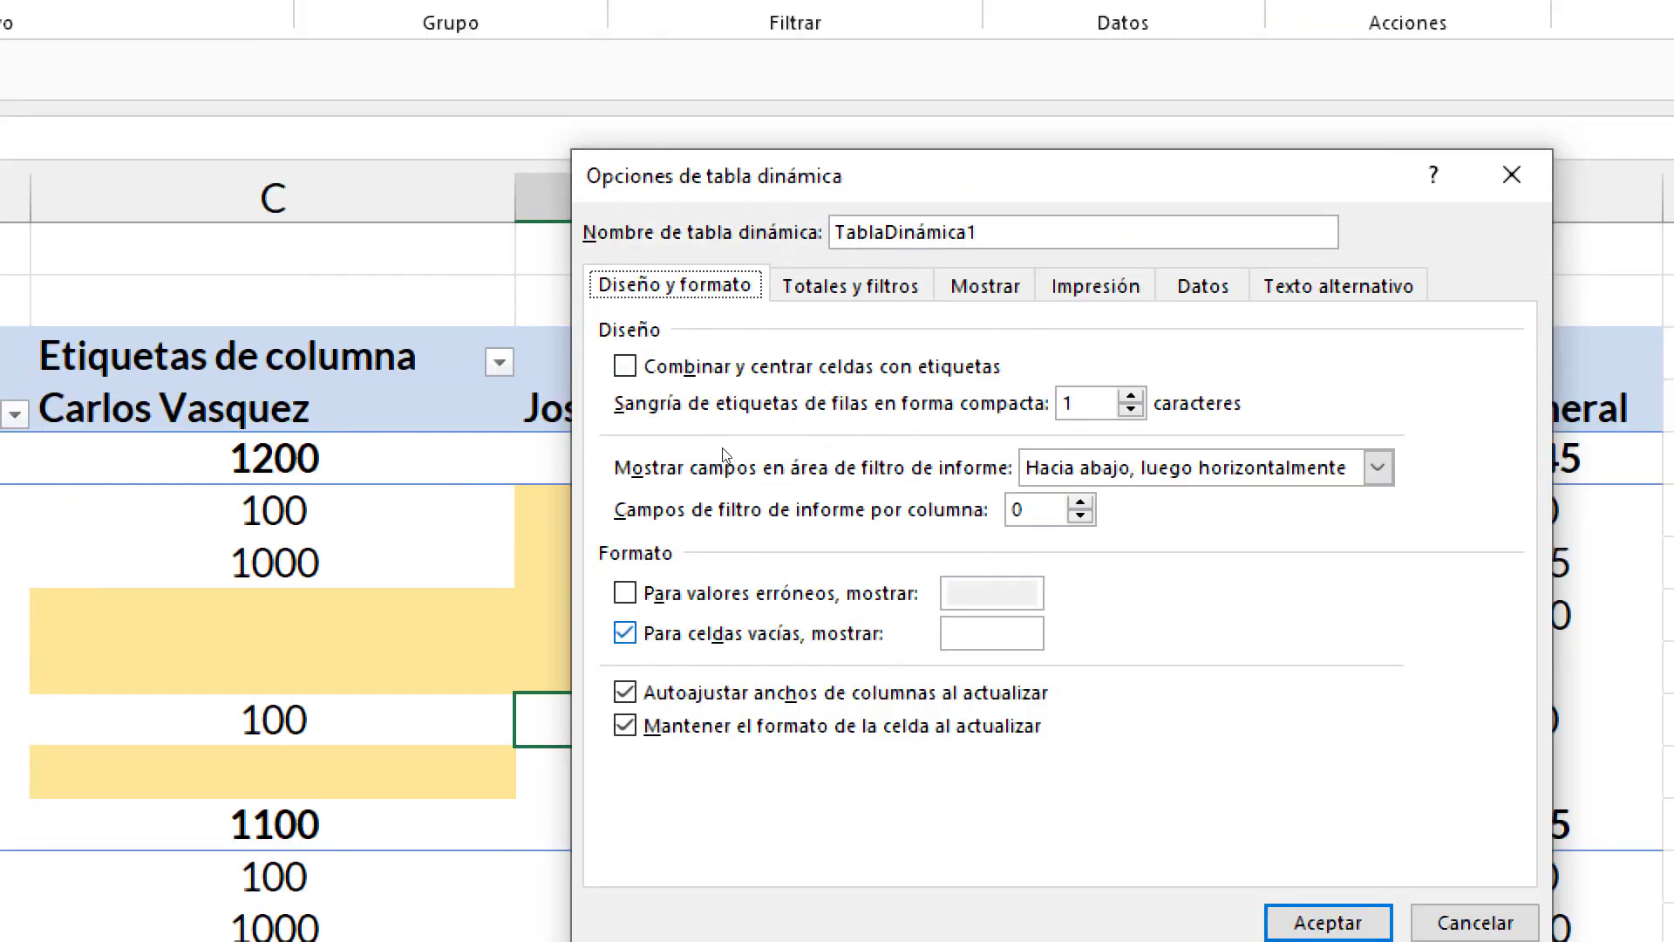
pyautogui.hotkey('alt', 'd')
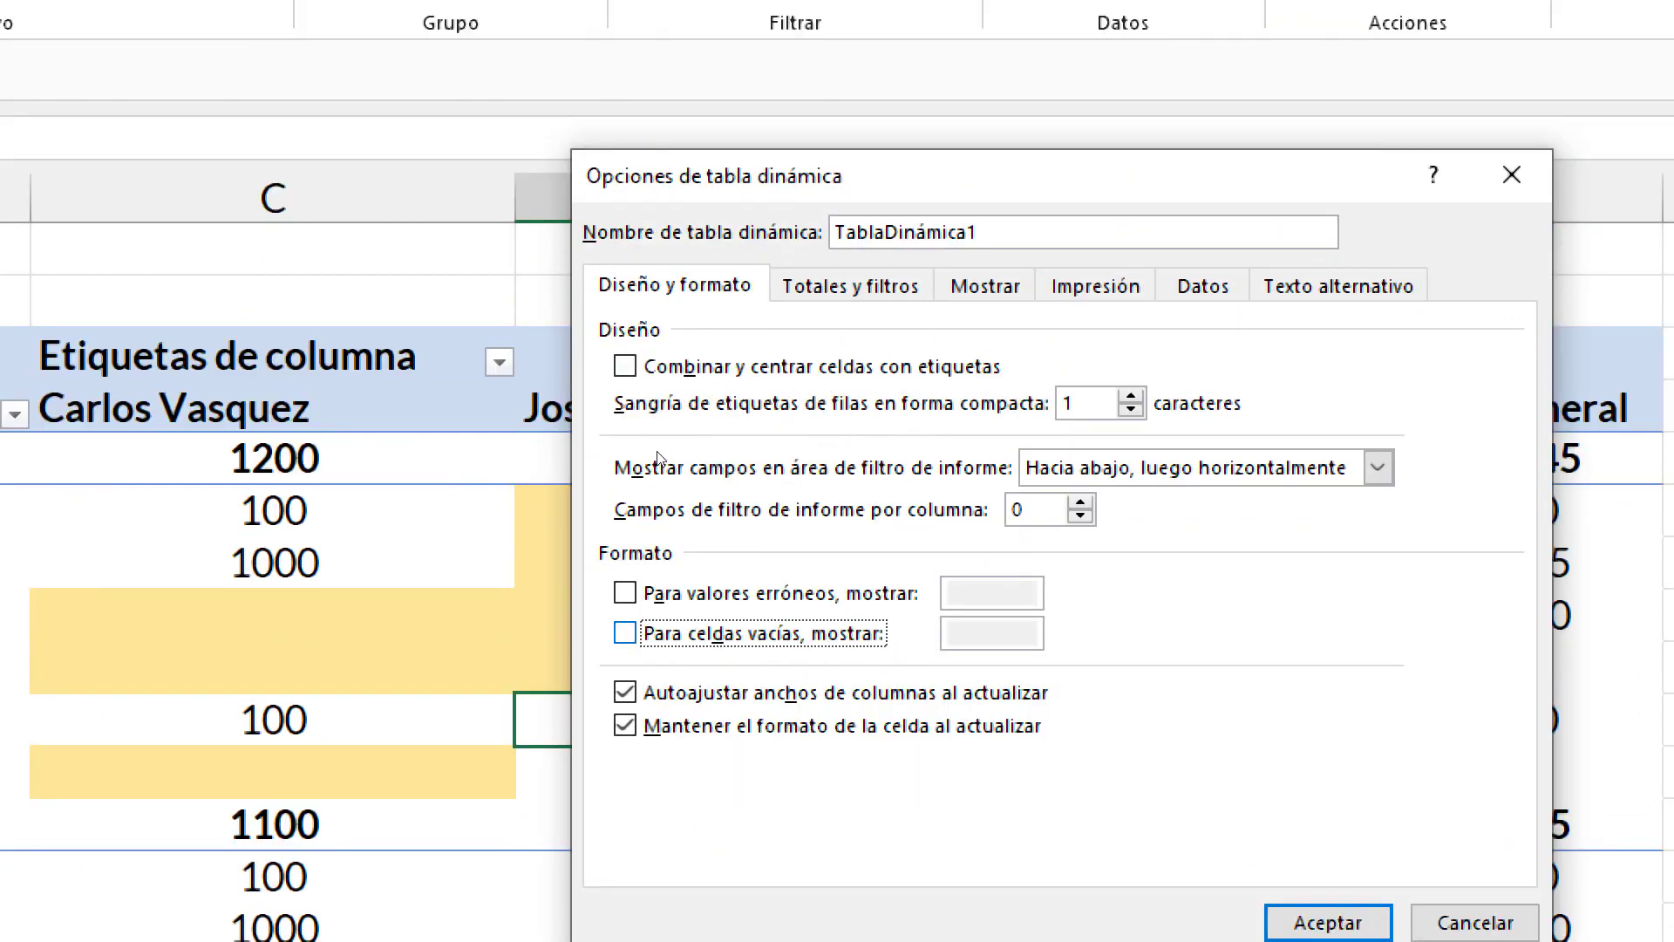
pyautogui.hotkey('alt', 'd')
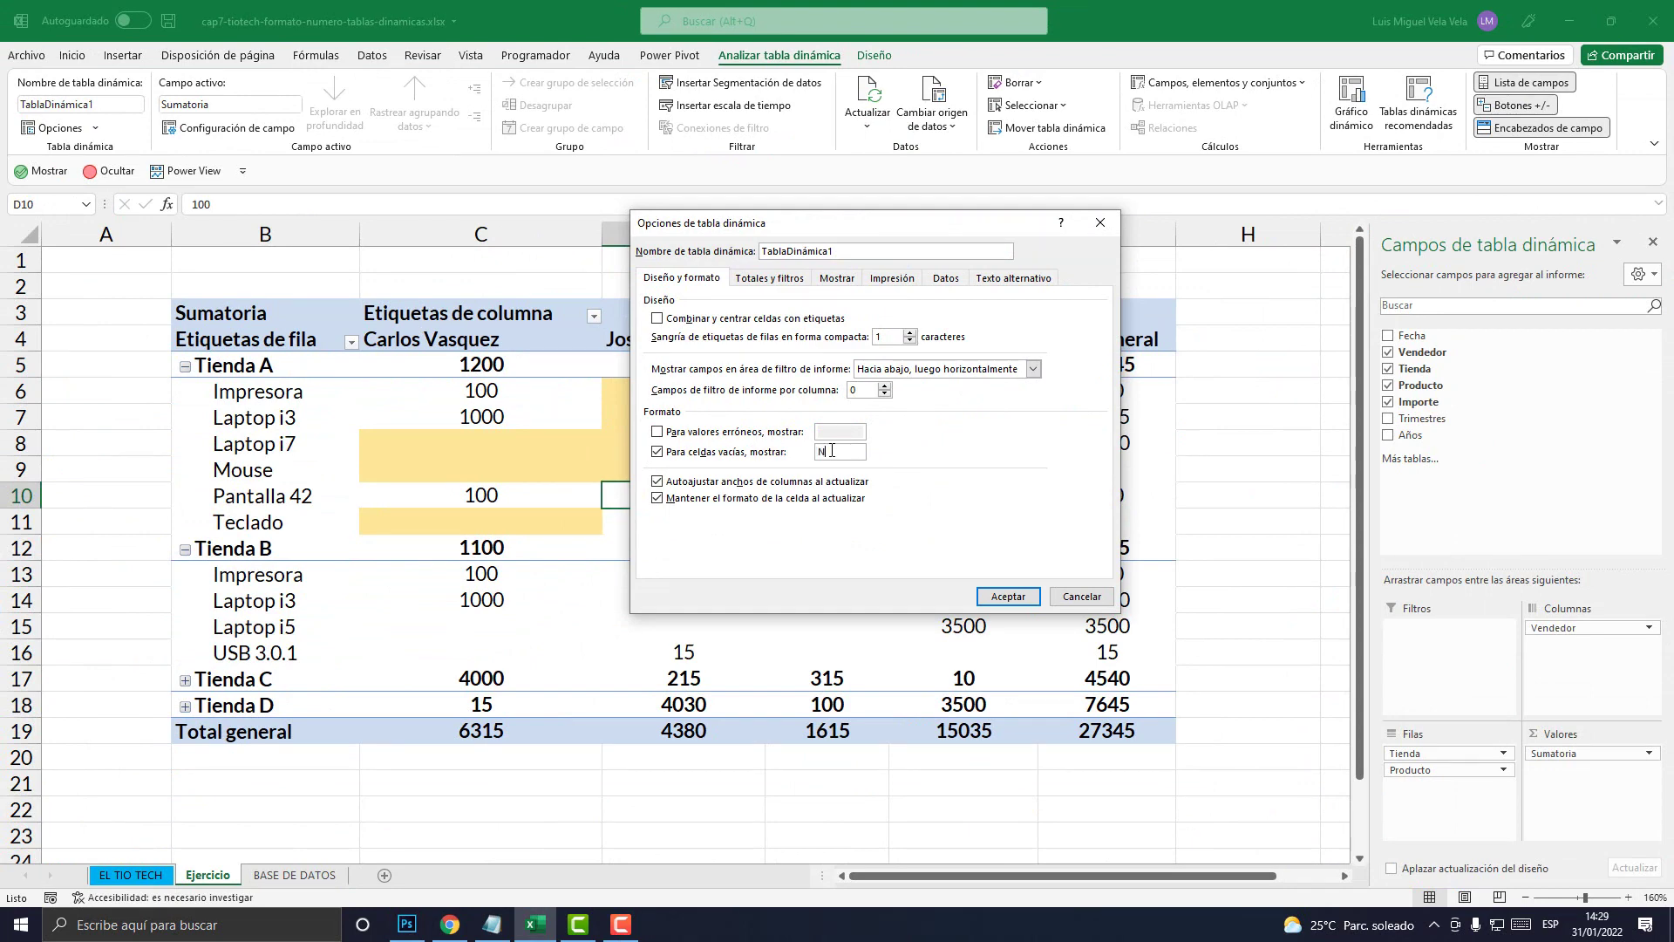
pyautogui.write('tos')
pyautogui.click(1007, 596)
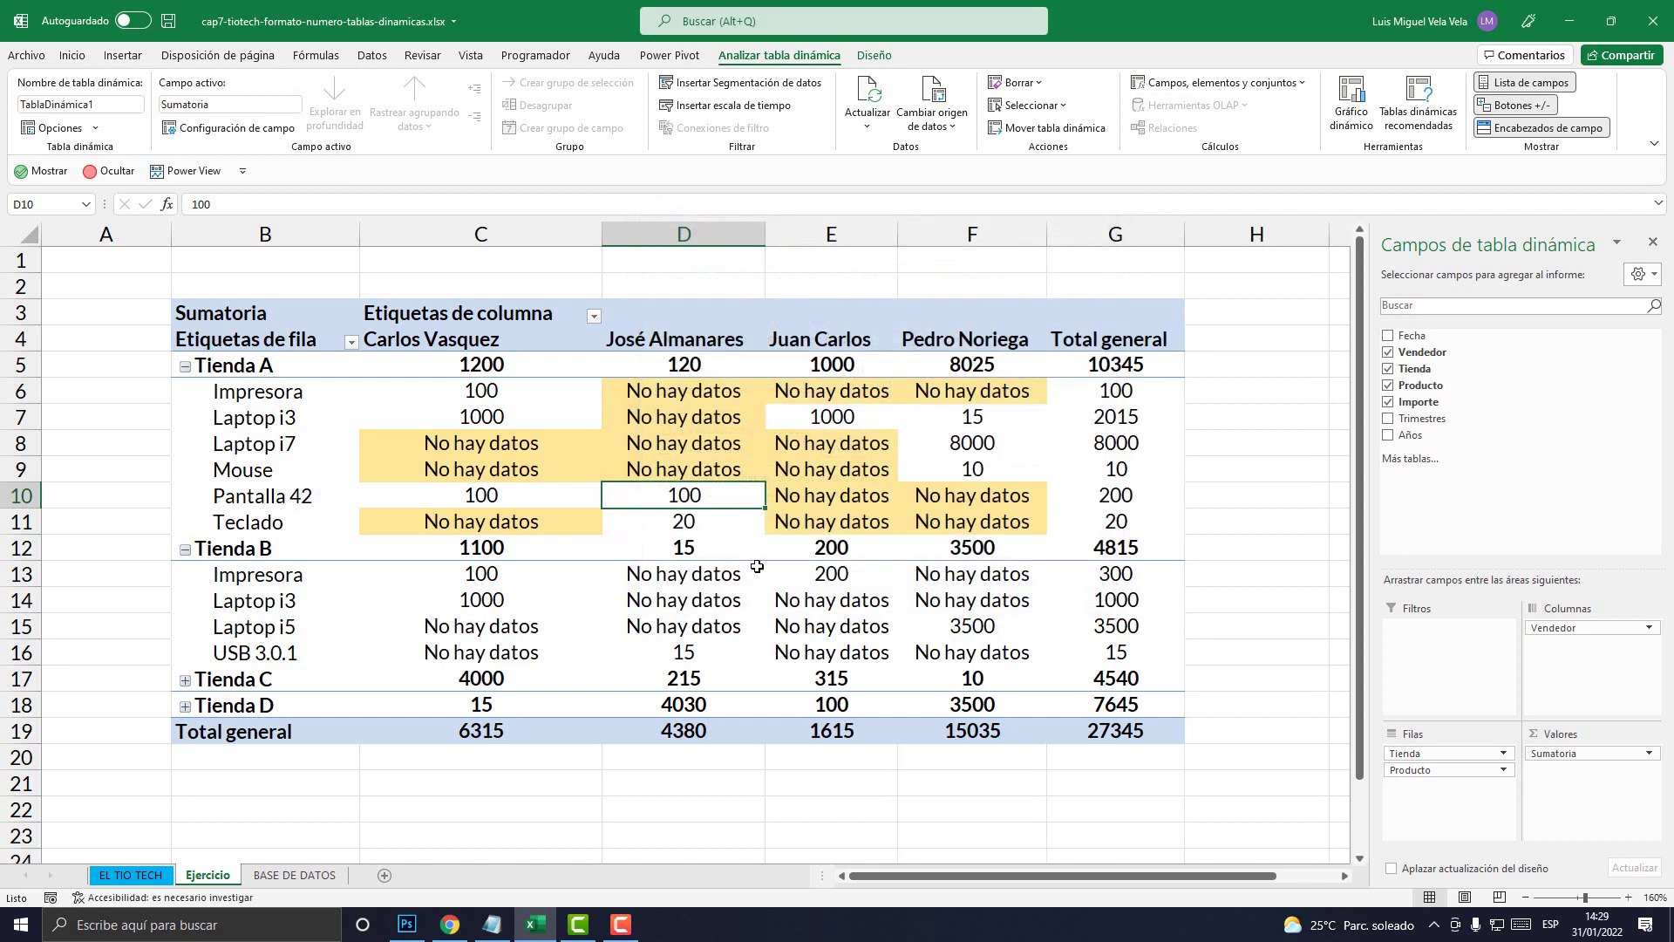
# Expand Tienda C and Tienda D to list their products
pyautogui.click(185, 680)
pyautogui.scroll(-3, 186, 708)
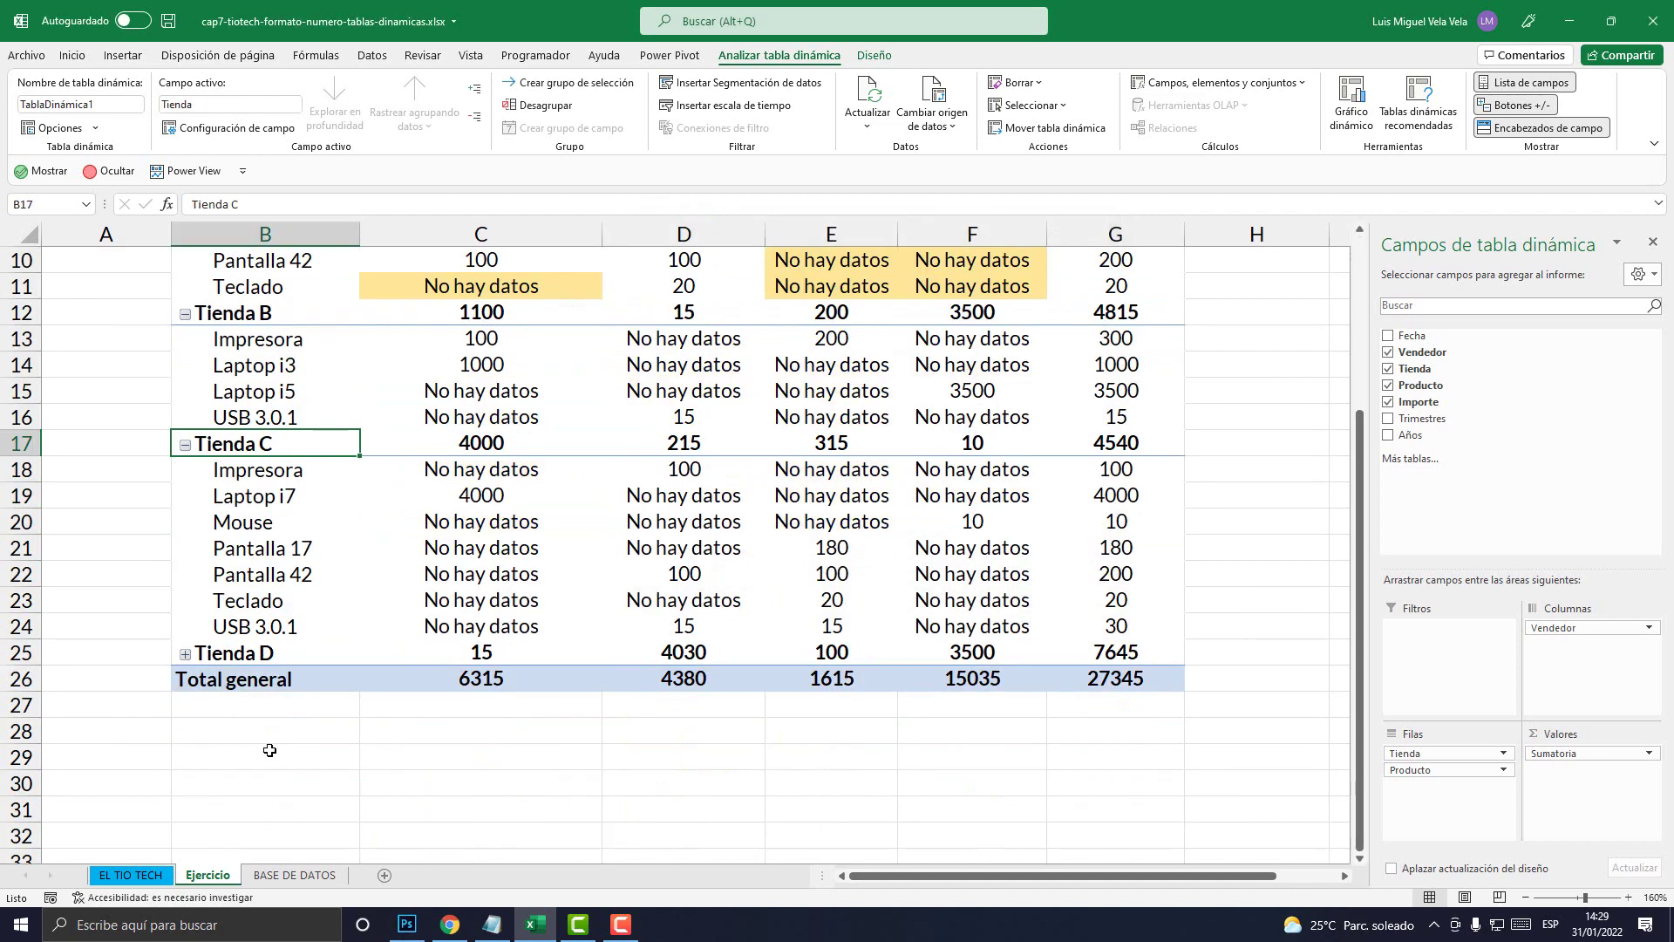
pyautogui.click(195, 661)
pyautogui.scroll(-3, 411, 714)
pyautogui.scroll(6, 411, 713)
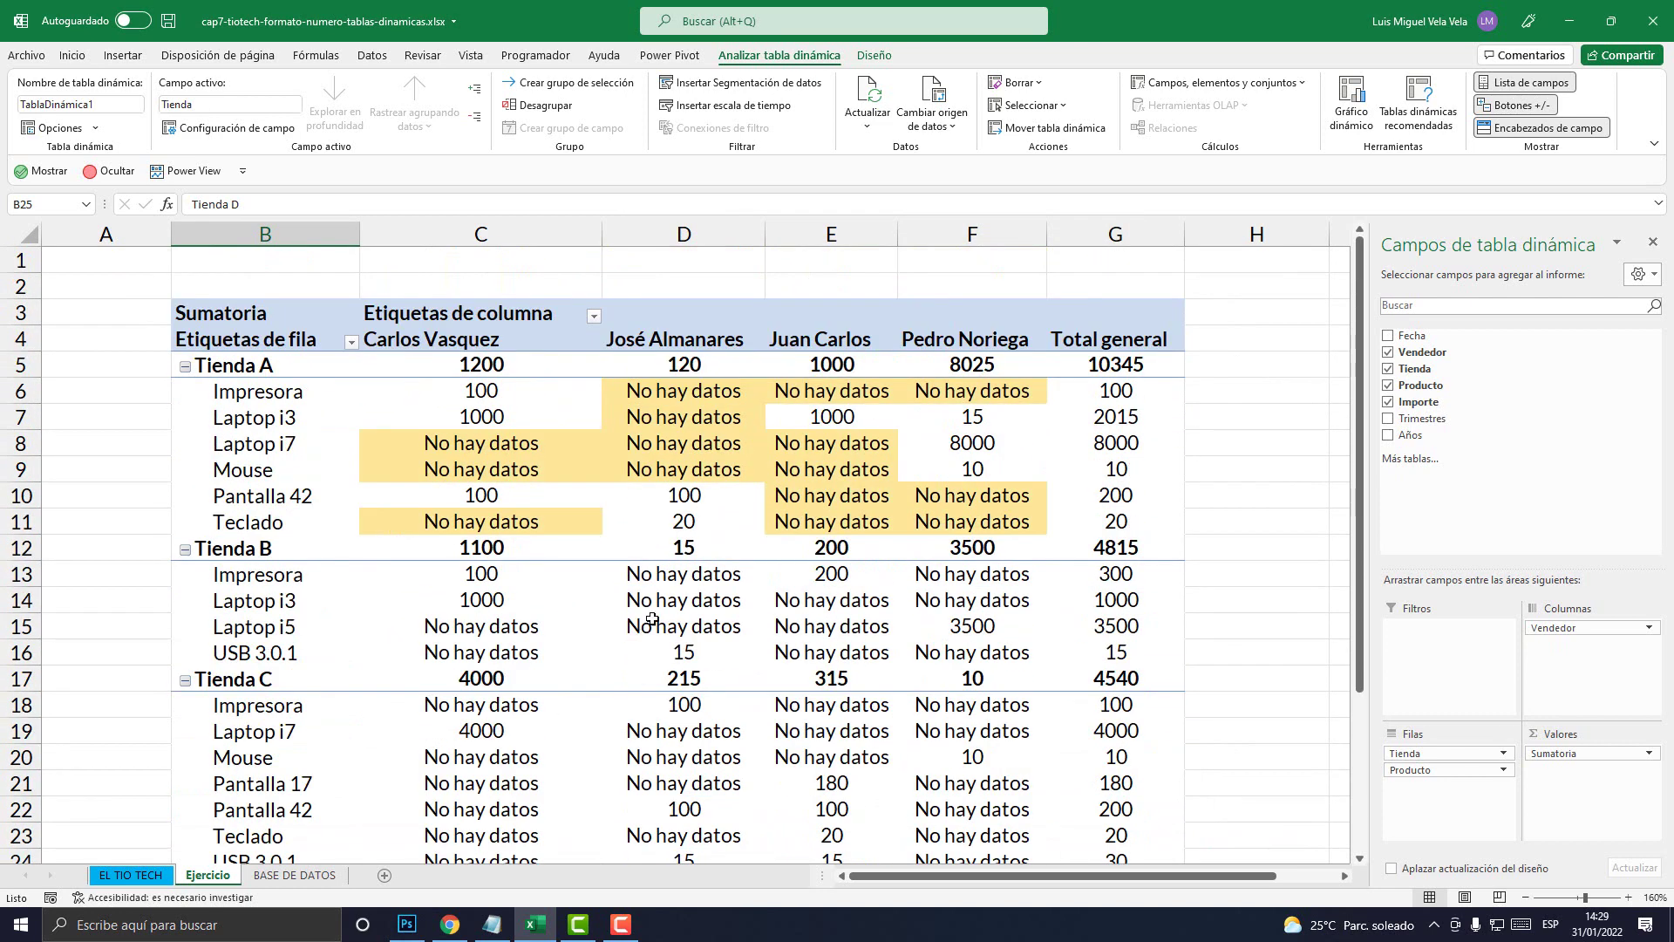
# Examine the cells filled with "No hay datos" under Tienda A and Tienda B in the second and third salesperson columns
pyautogui.click(687, 595)
pyautogui.moveTo(687, 598); pyautogui.dragTo(689, 626)
pyautogui.moveTo(678, 397); pyautogui.dragTo(784, 475)
pyautogui.click(859, 392)
pyautogui.click(846, 442)
pyautogui.click(851, 494)
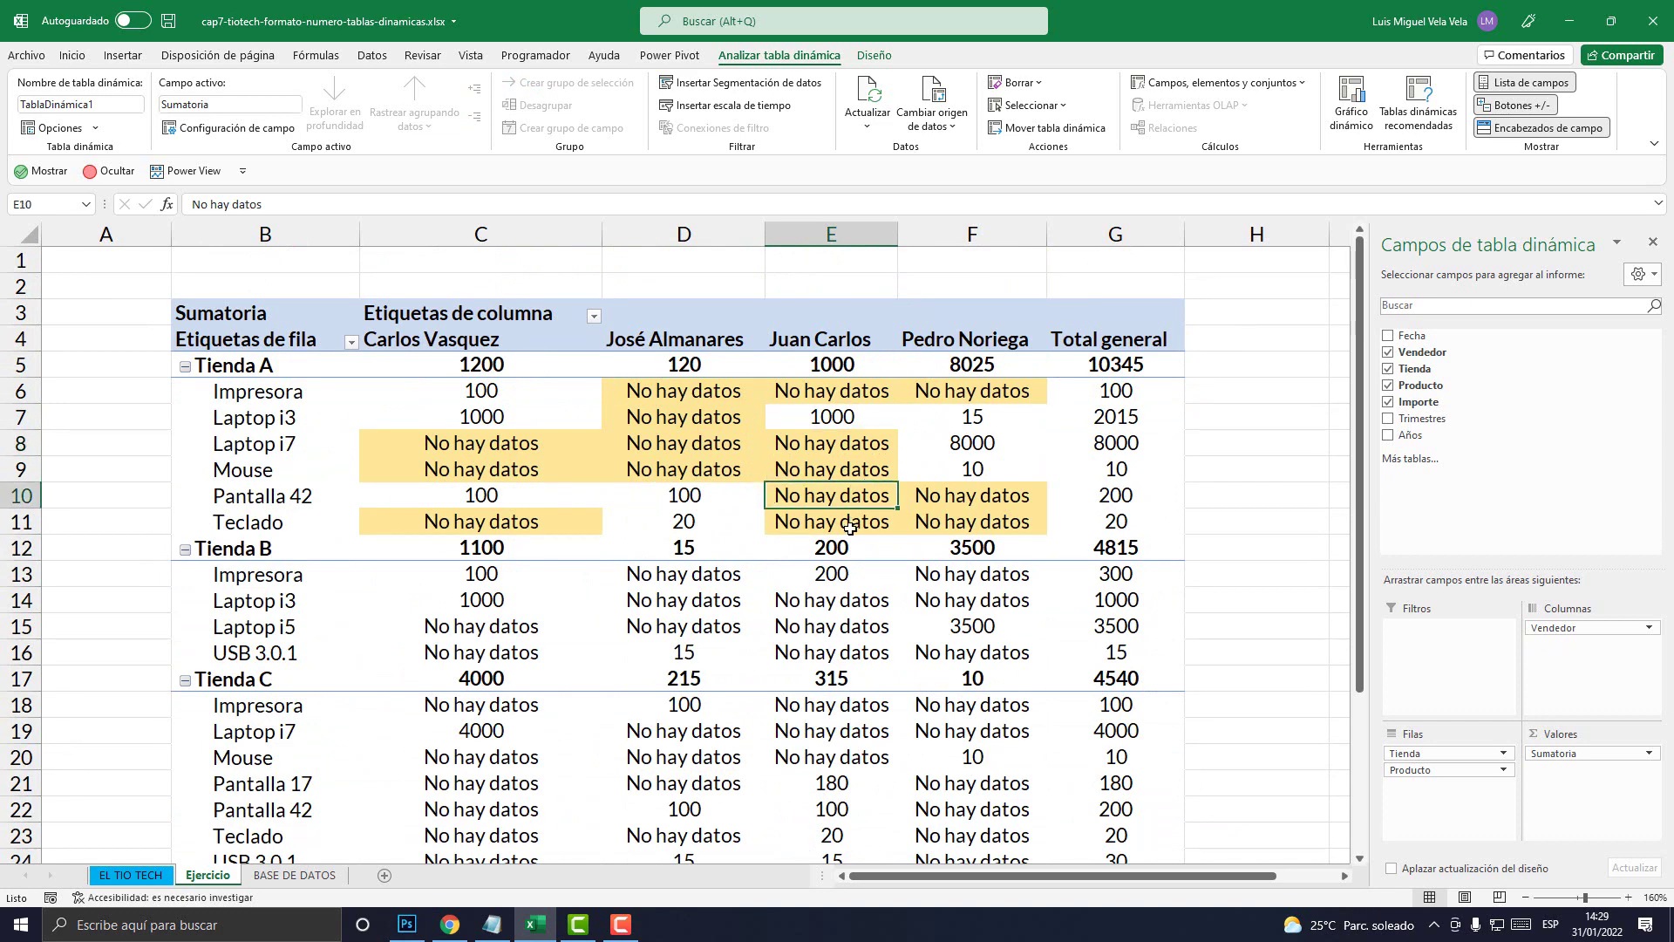
pyautogui.click(850, 521)
pyautogui.click(850, 491)
pyautogui.click(850, 469)
pyautogui.click(850, 443)
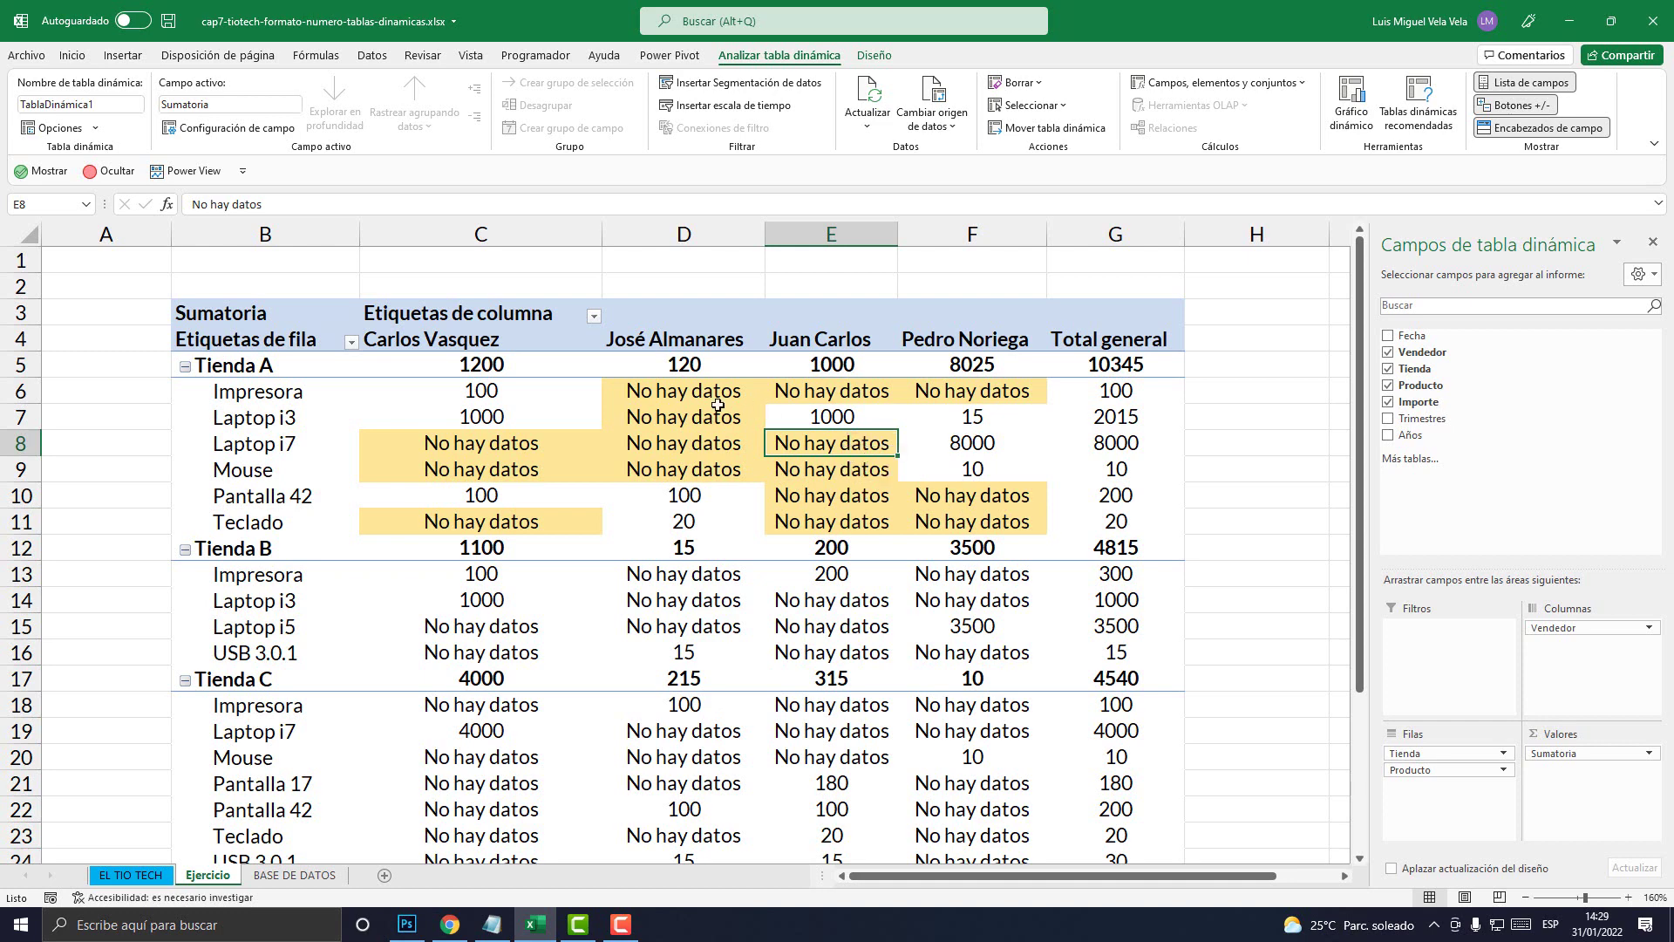
pyautogui.rightClick(690, 402)
pyautogui.press('Escape')
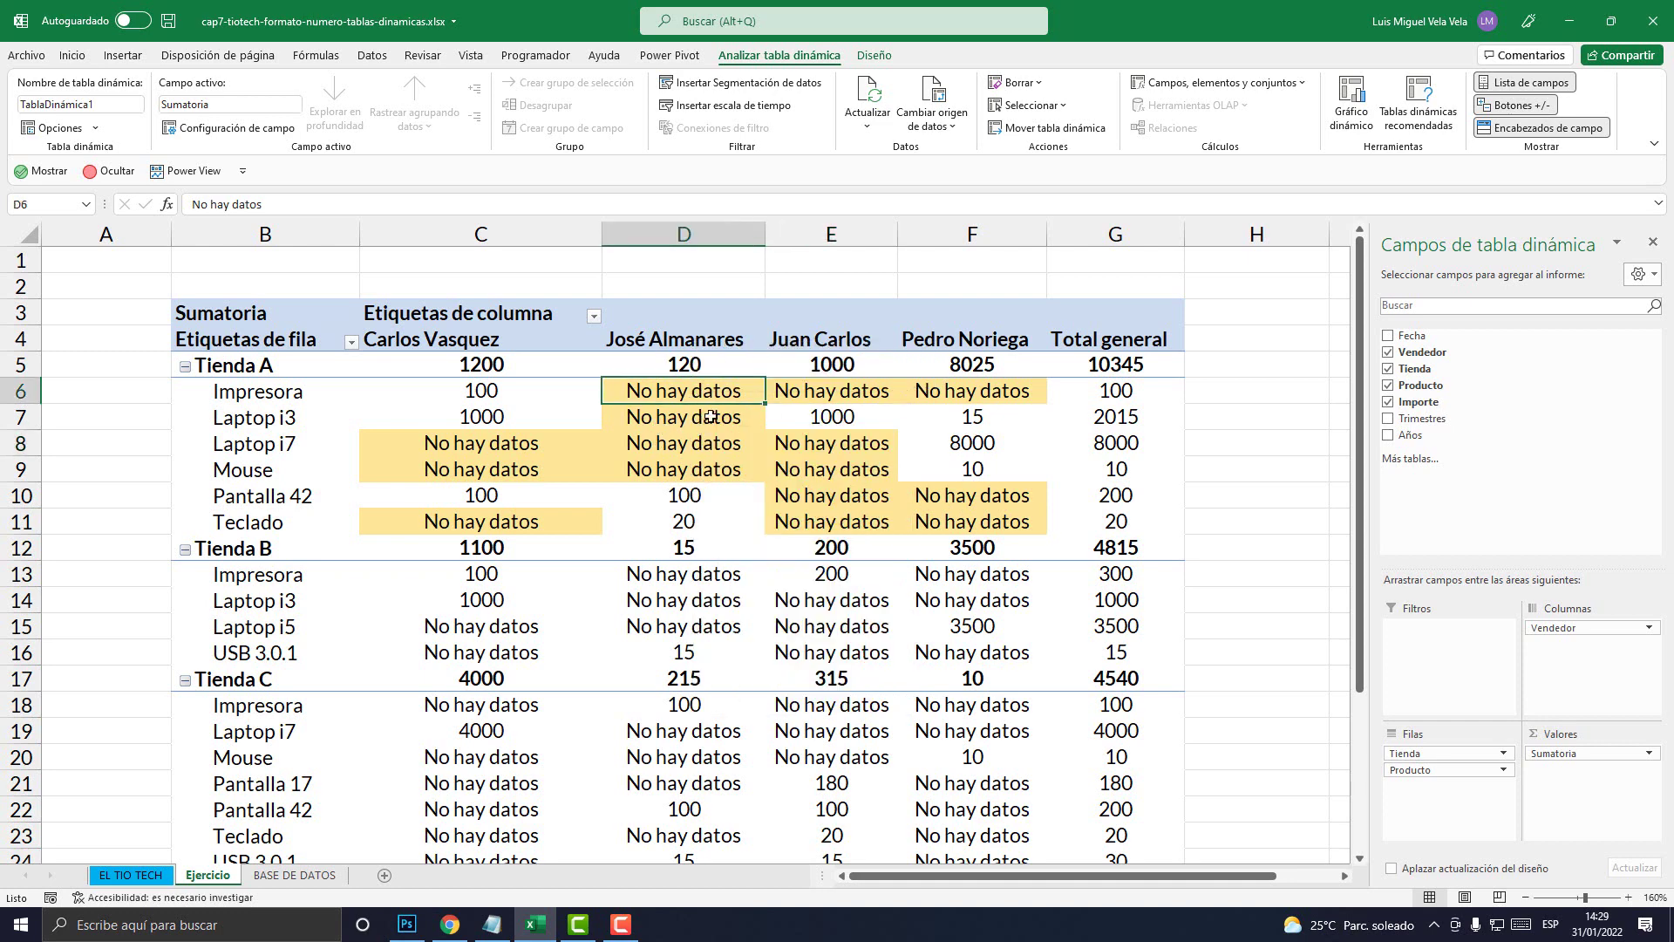
# Replace the pivot table's display text for empty cells with 0 and apply the change
pyautogui.rightClick(649, 448)
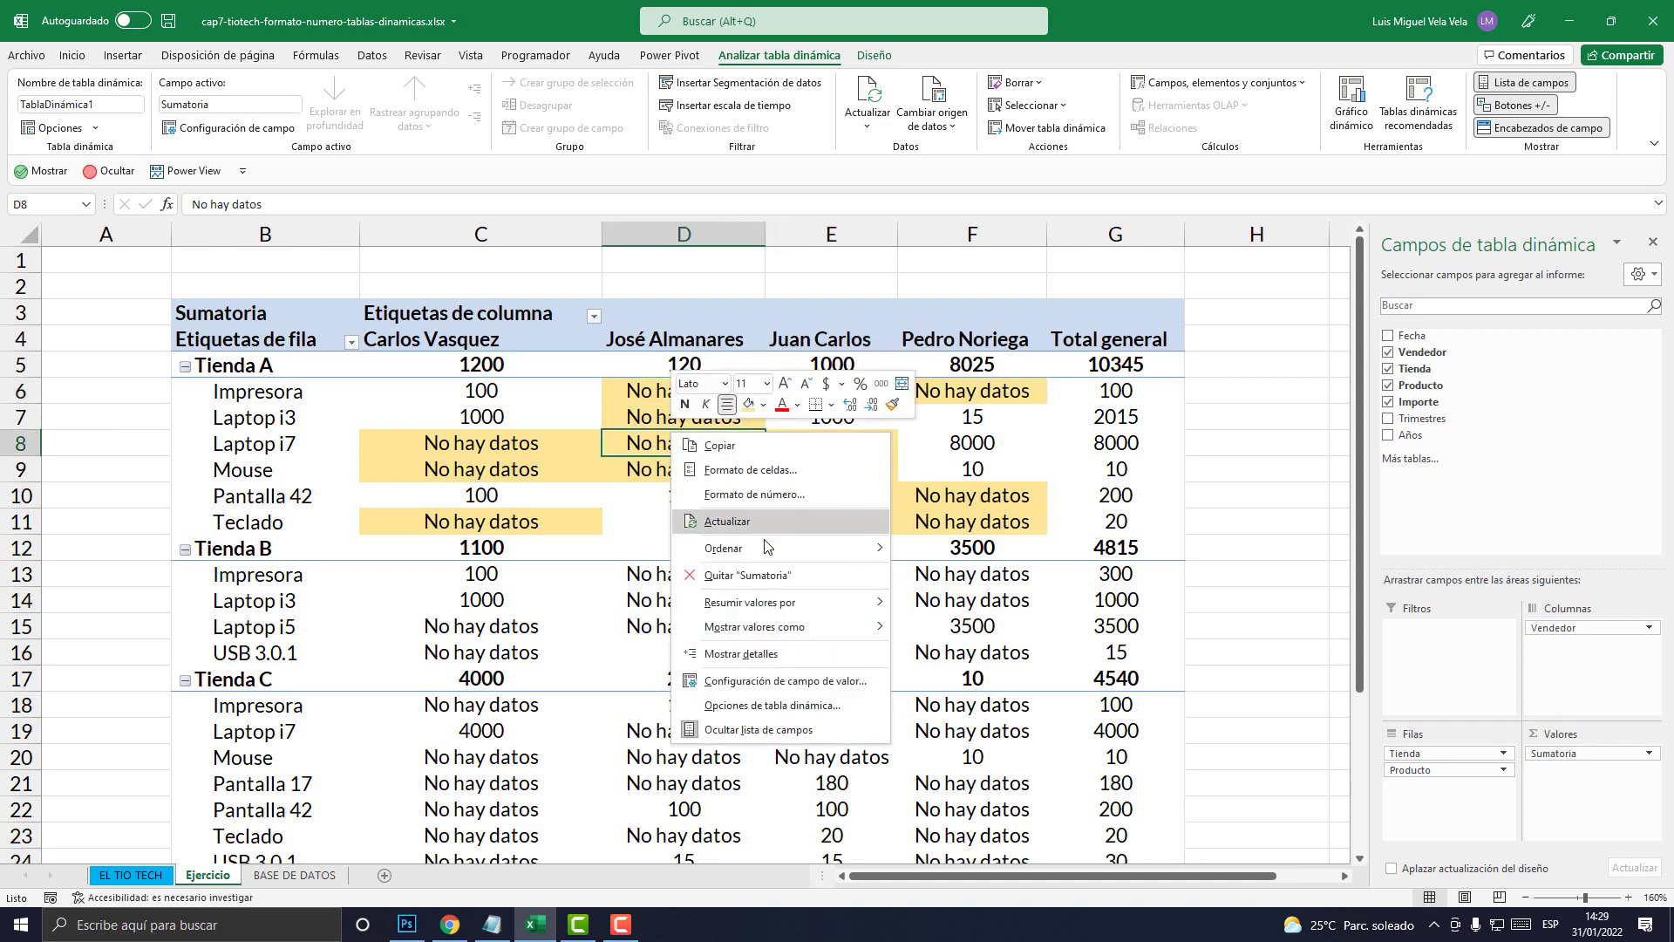
pyautogui.click(833, 710)
pyautogui.moveTo(805, 500); pyautogui.dragTo(806, 351)
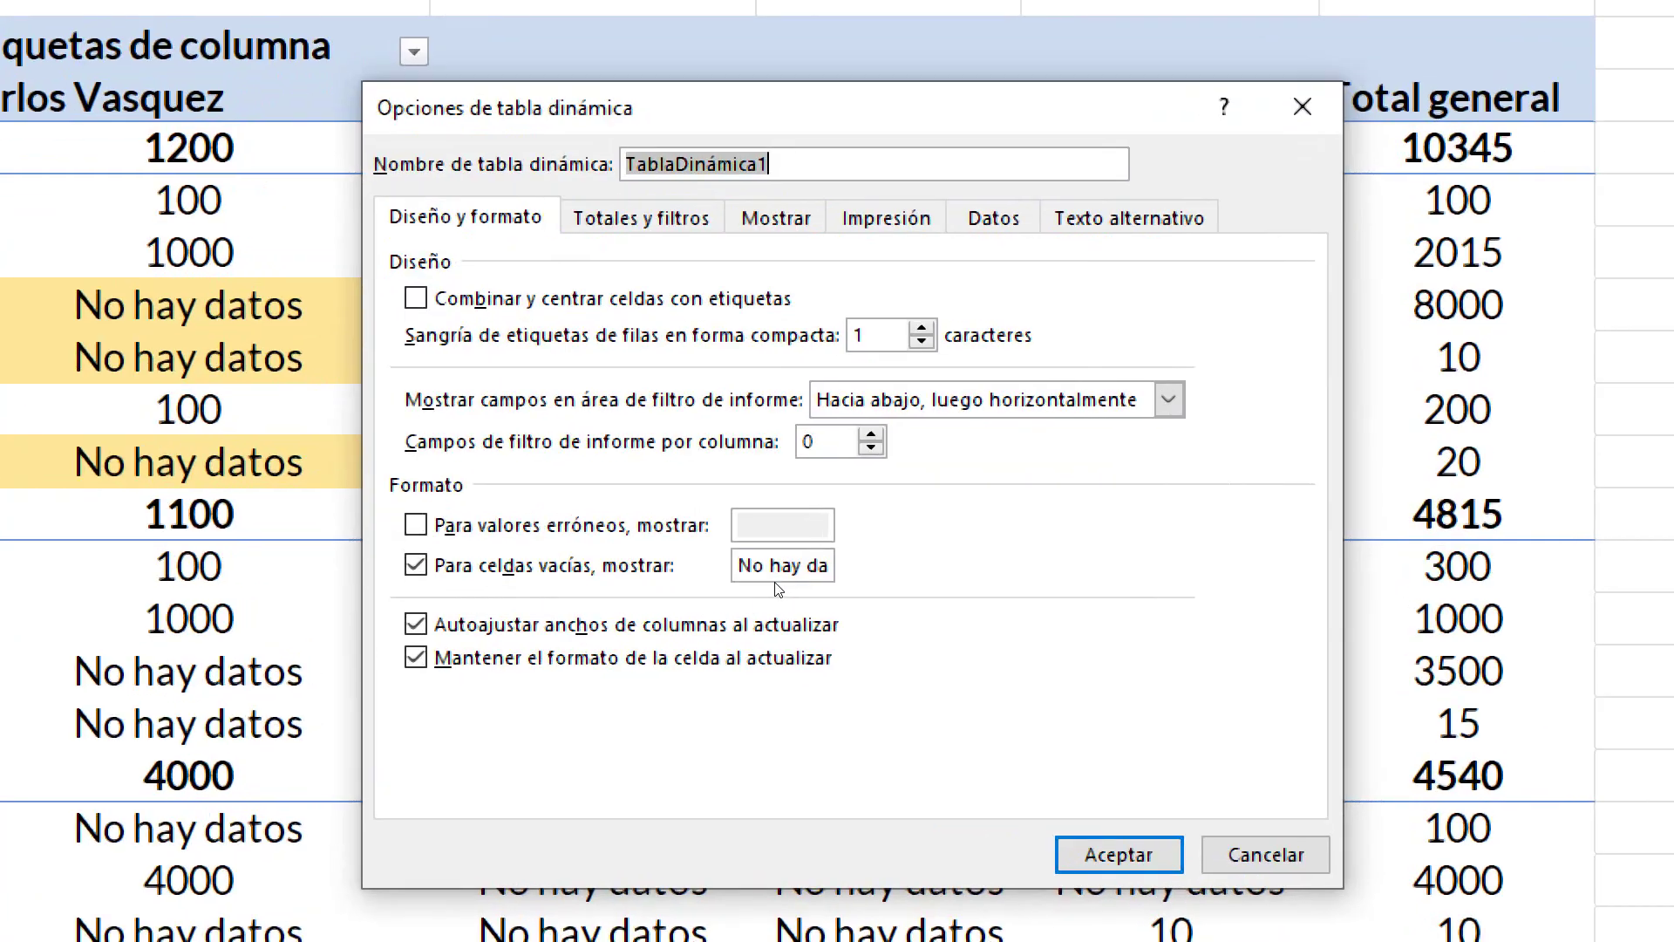
pyautogui.click(769, 577)
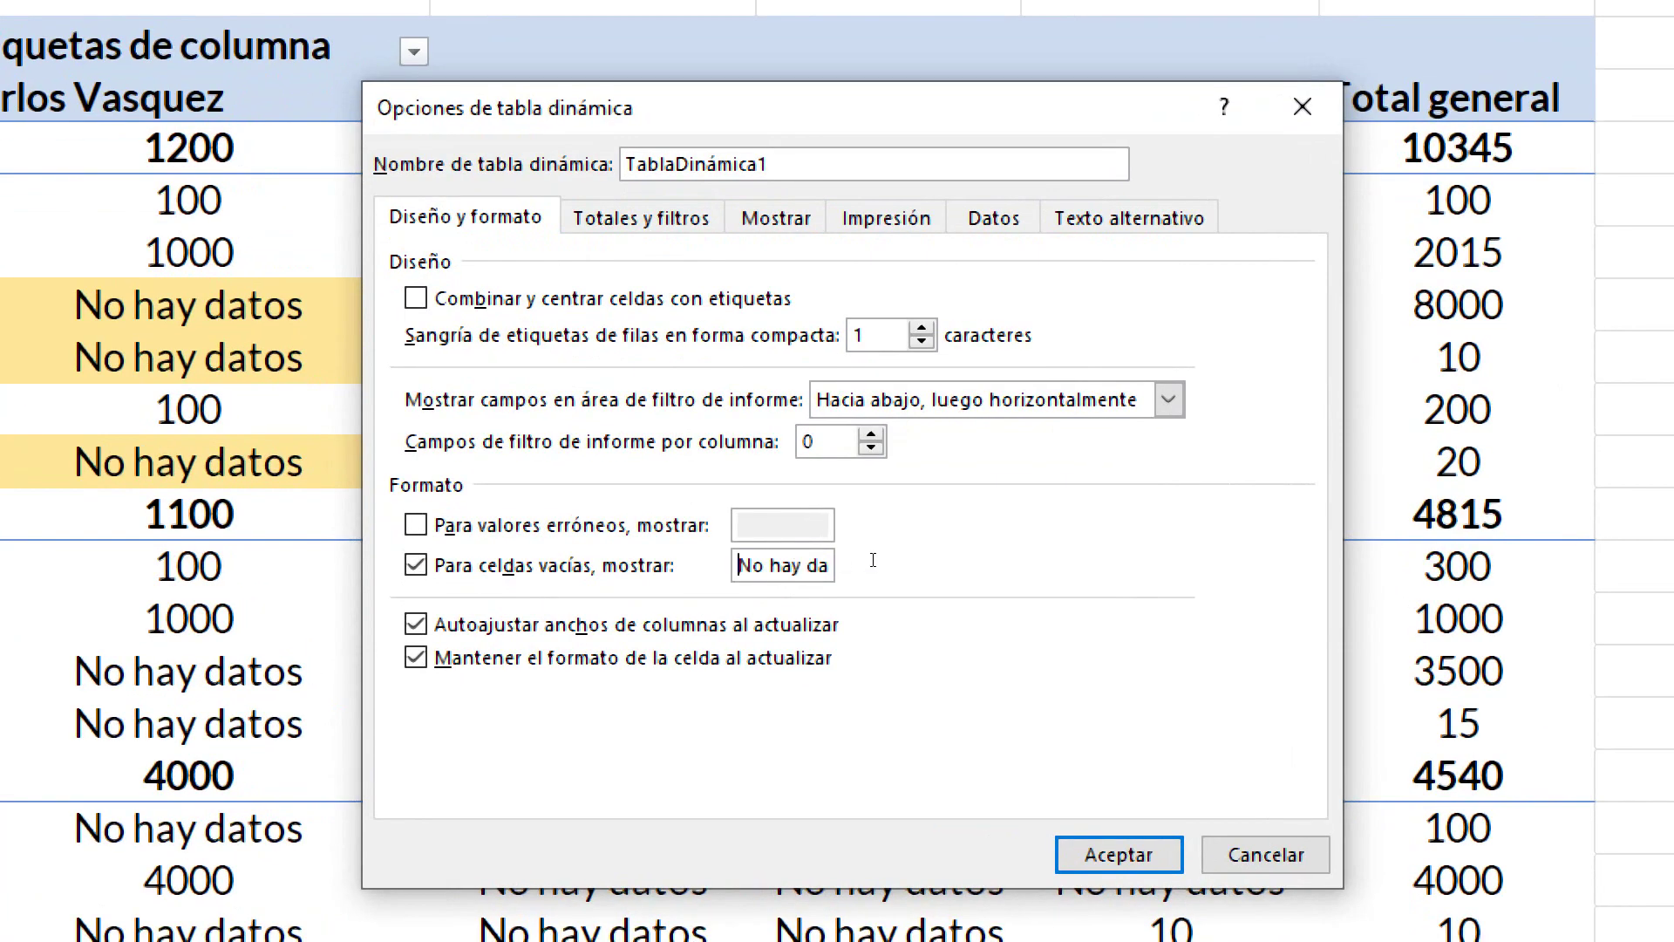
pyautogui.press('End')
pyautogui.press('BackSpace')
pyautogui.press('BackSpace')
pyautogui.press('BackSpace')
pyautogui.press('BackSpace')
pyautogui.press('BackSpace')
pyautogui.press('BackSpace')
pyautogui.press('BackSpace')
pyautogui.press('BackSpace')
pyautogui.press('BackSpace')
pyautogui.press('BackSpace')
pyautogui.press('BackSpace')
pyautogui.press('BackSpace')
pyautogui.write('0')
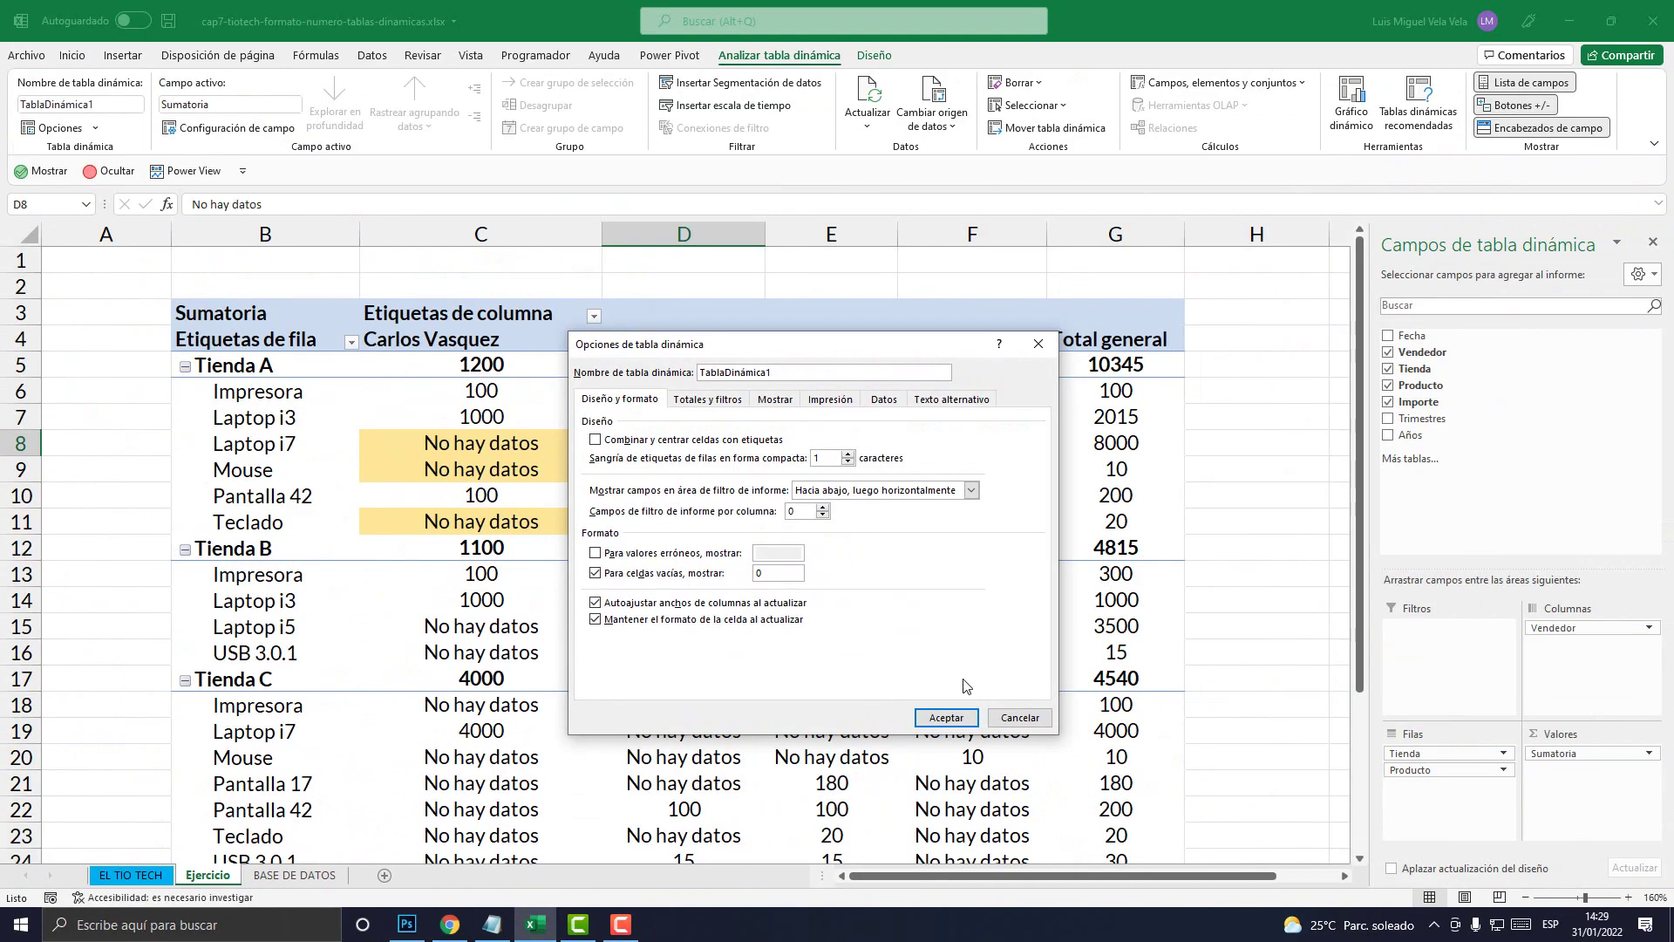
pyautogui.click(1206, 764)
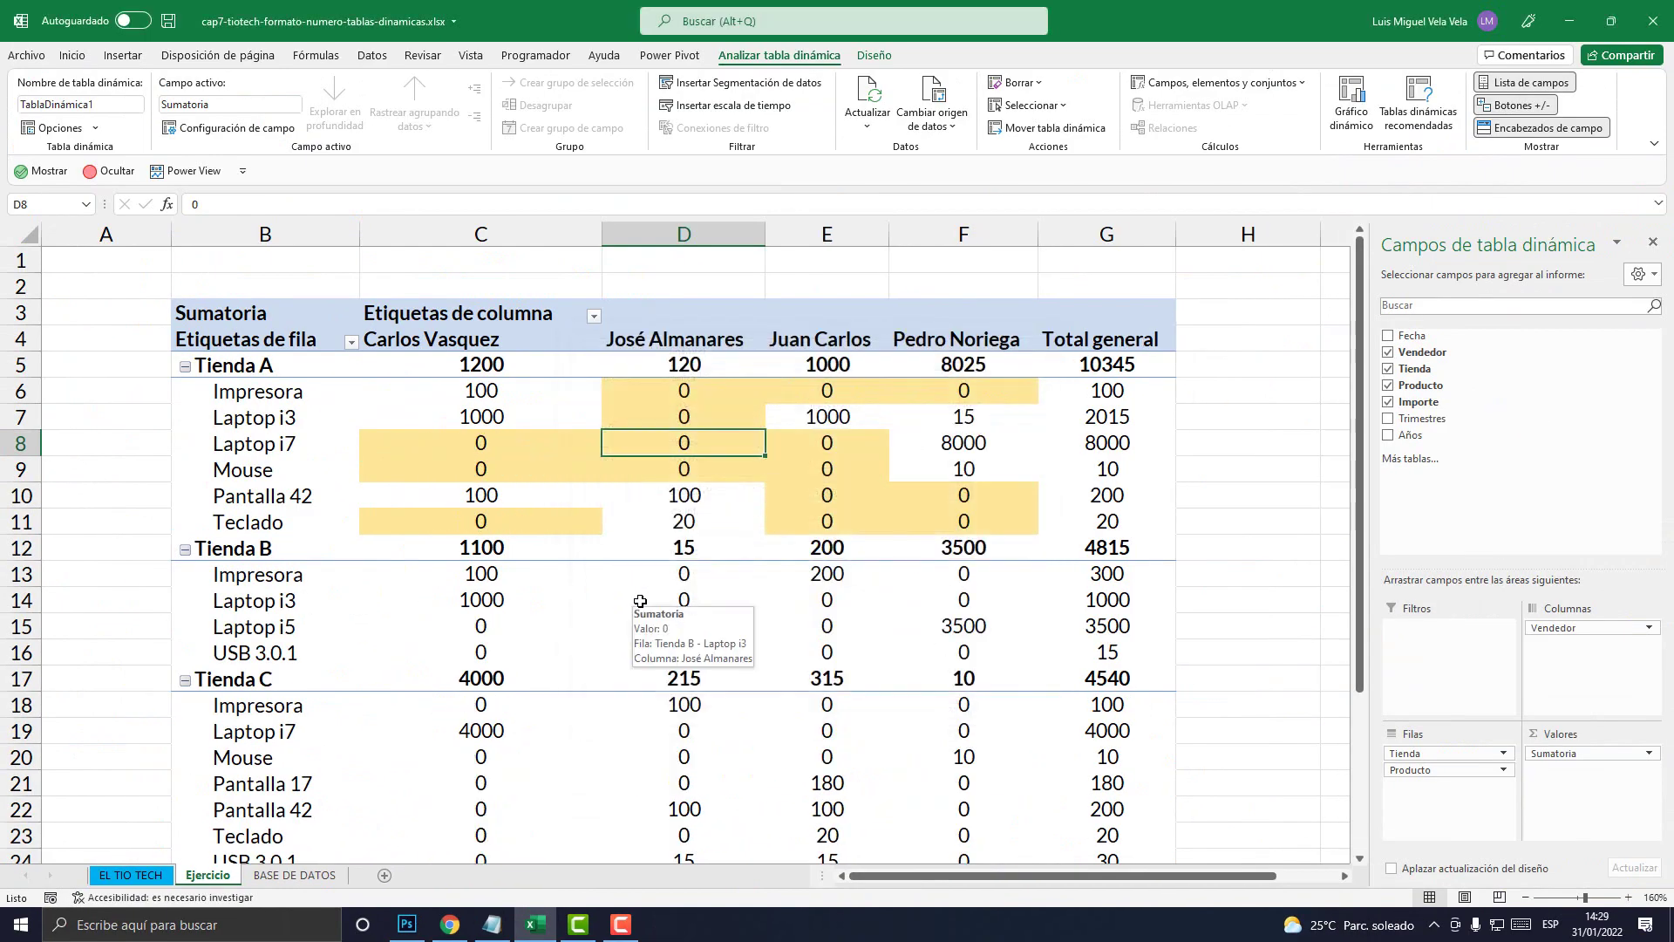
# Examine the zero-filled cells under the stores in the first two salesperson columns
pyautogui.scroll(-1, 634, 576)
pyautogui.scroll(-2, 602, 583)
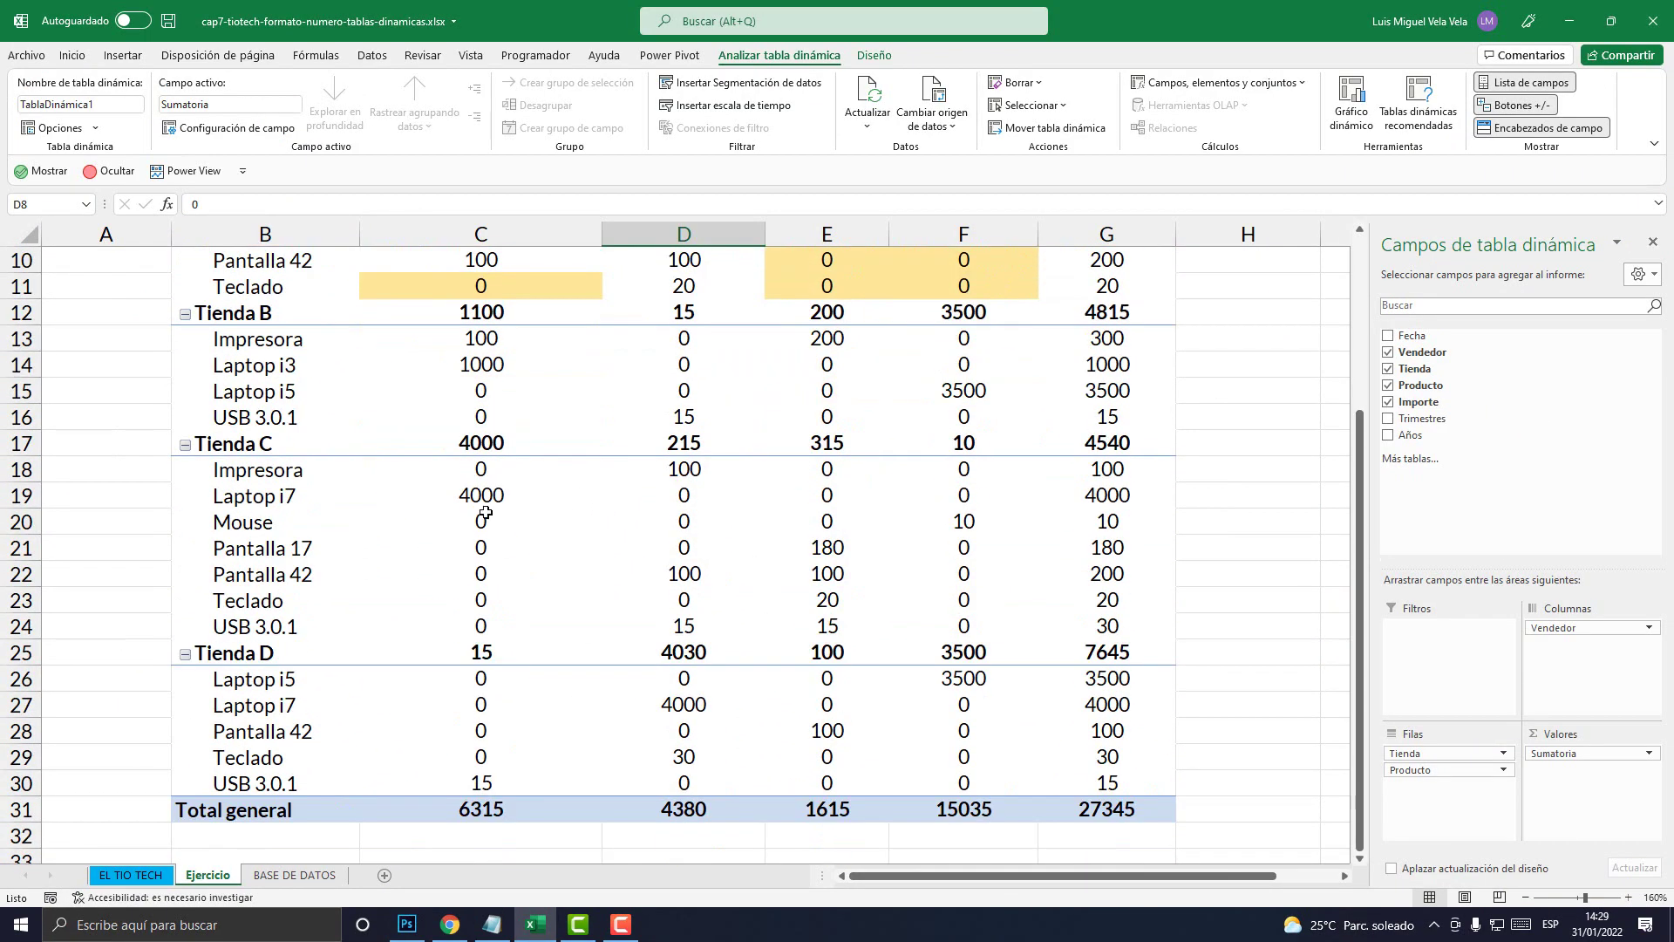
pyautogui.moveTo(487, 519); pyautogui.dragTo(490, 631)
pyautogui.scroll(3, 537, 689)
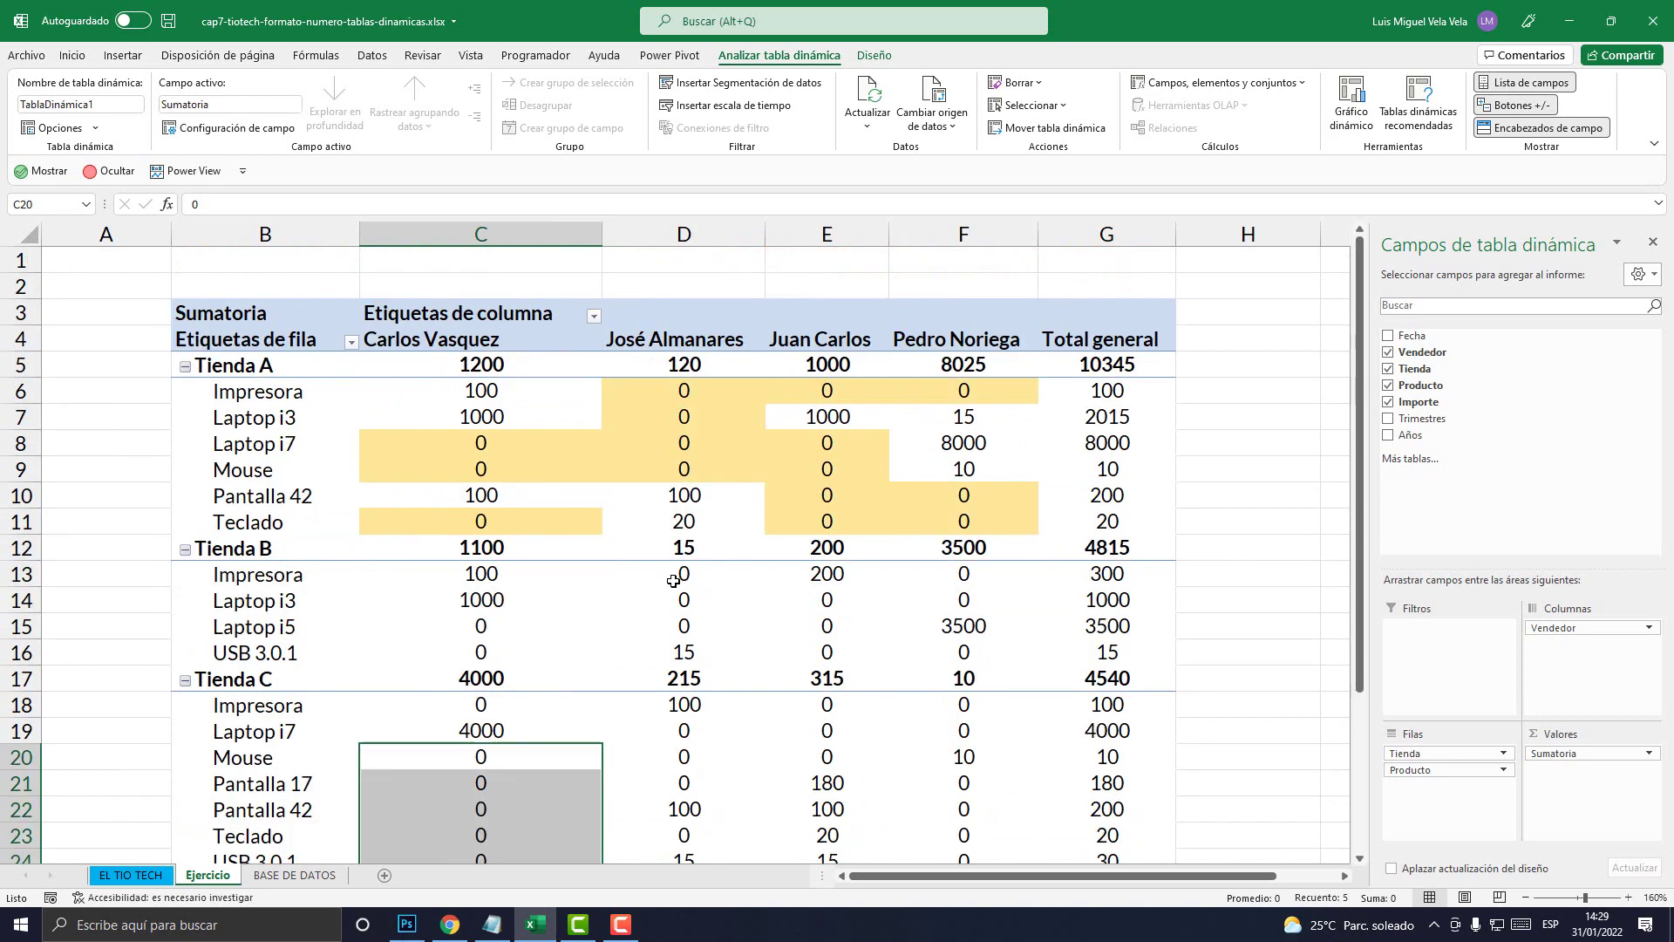
pyautogui.moveTo(673, 575); pyautogui.dragTo(672, 625)
pyautogui.click(486, 643)
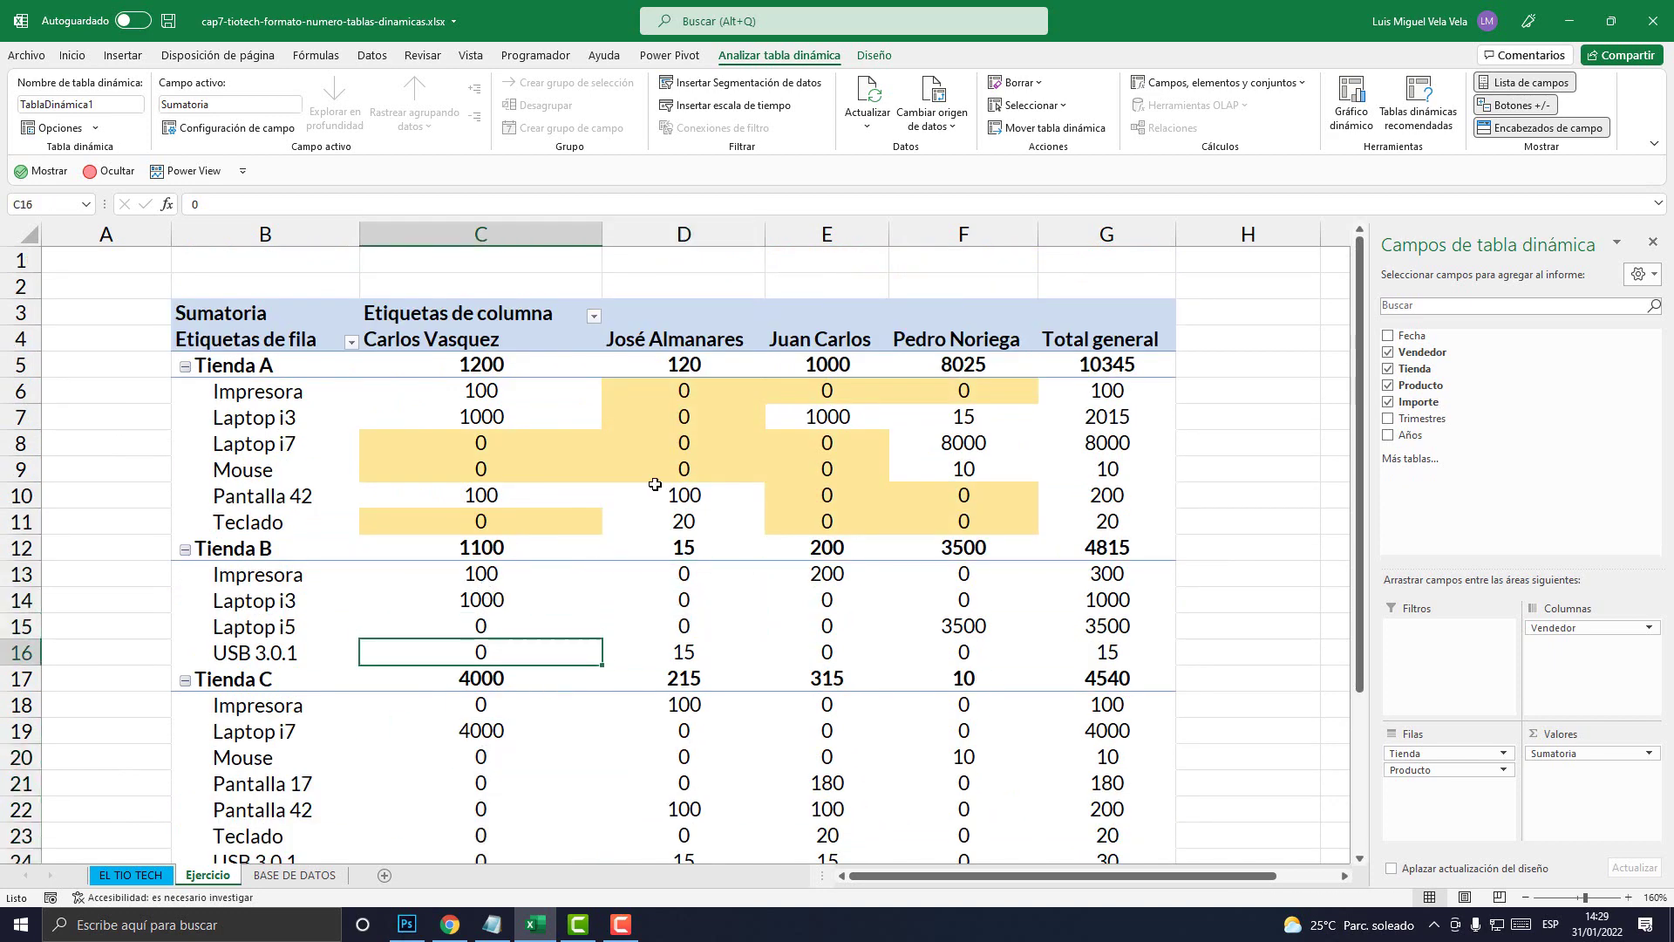
pyautogui.click(665, 436)
pyautogui.click(684, 471)
pyautogui.moveTo(684, 462)
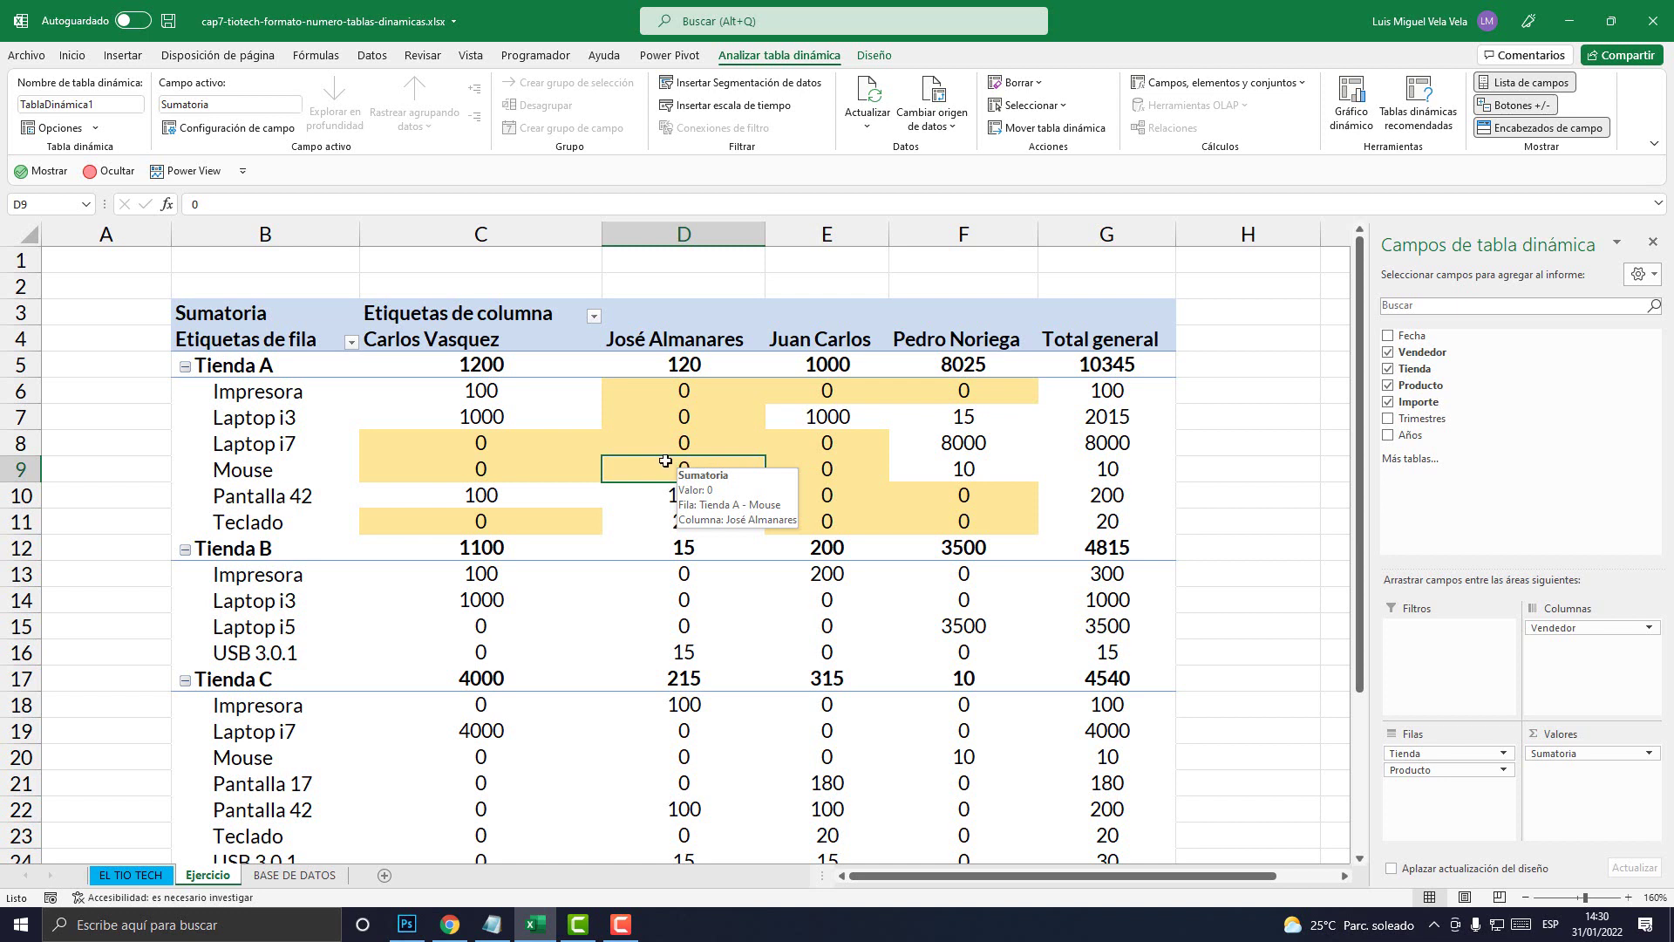
# Change the pivot table's display text for empty cells to an underscore (_)
pyautogui.rightClick(695, 443)
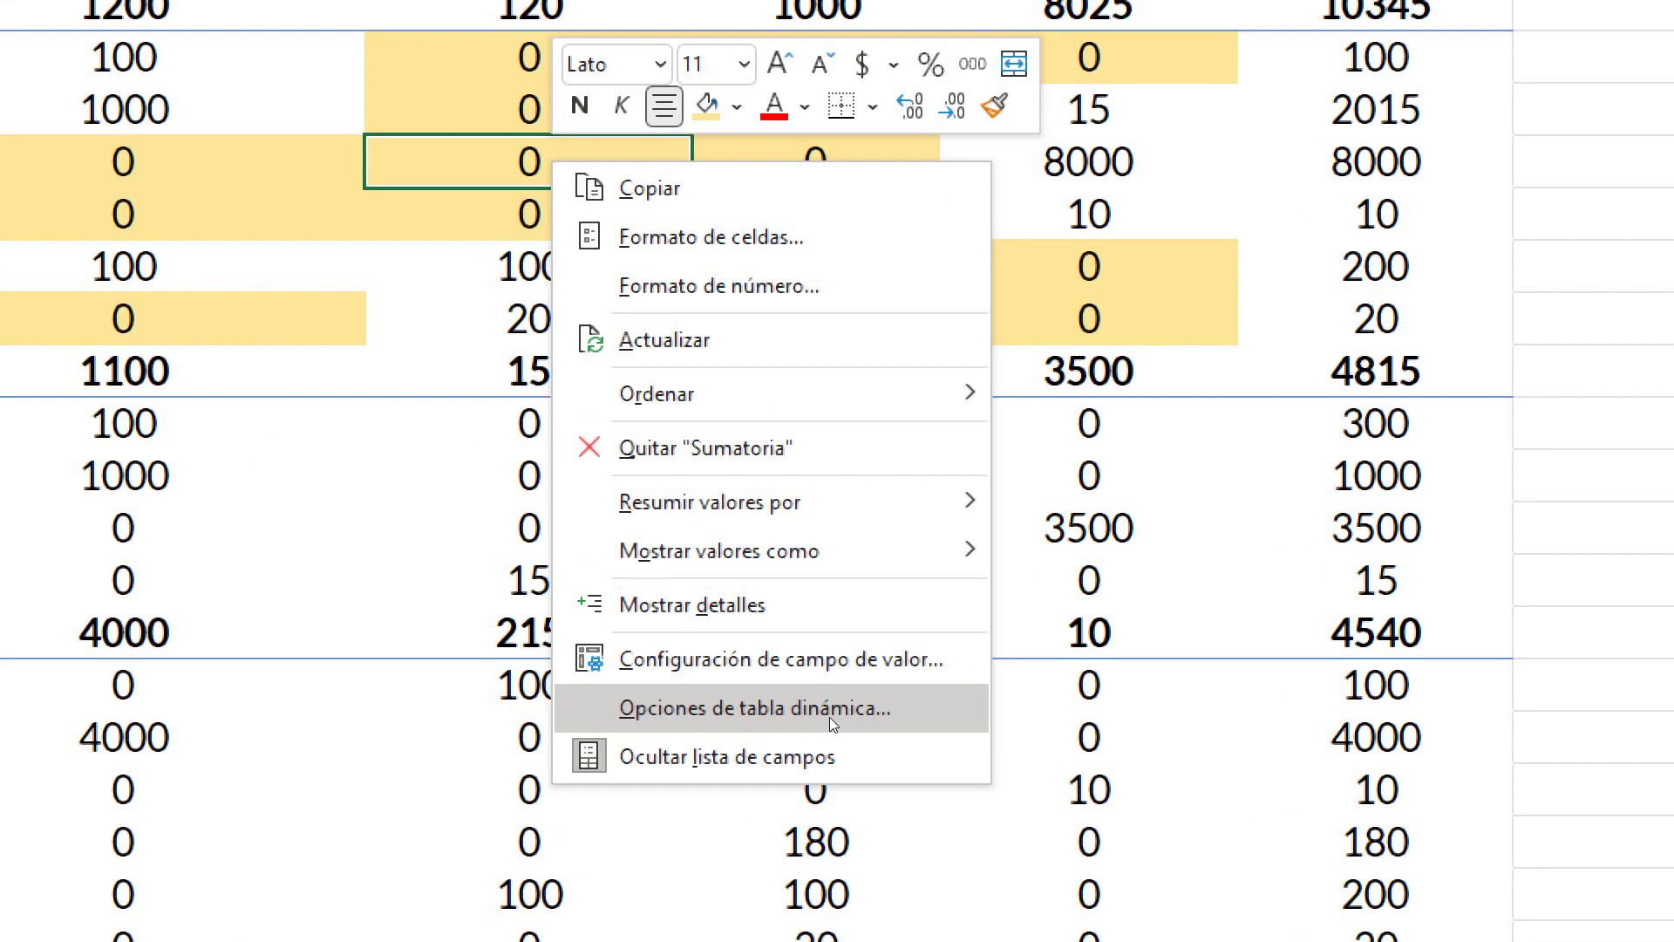
pyautogui.click(832, 717)
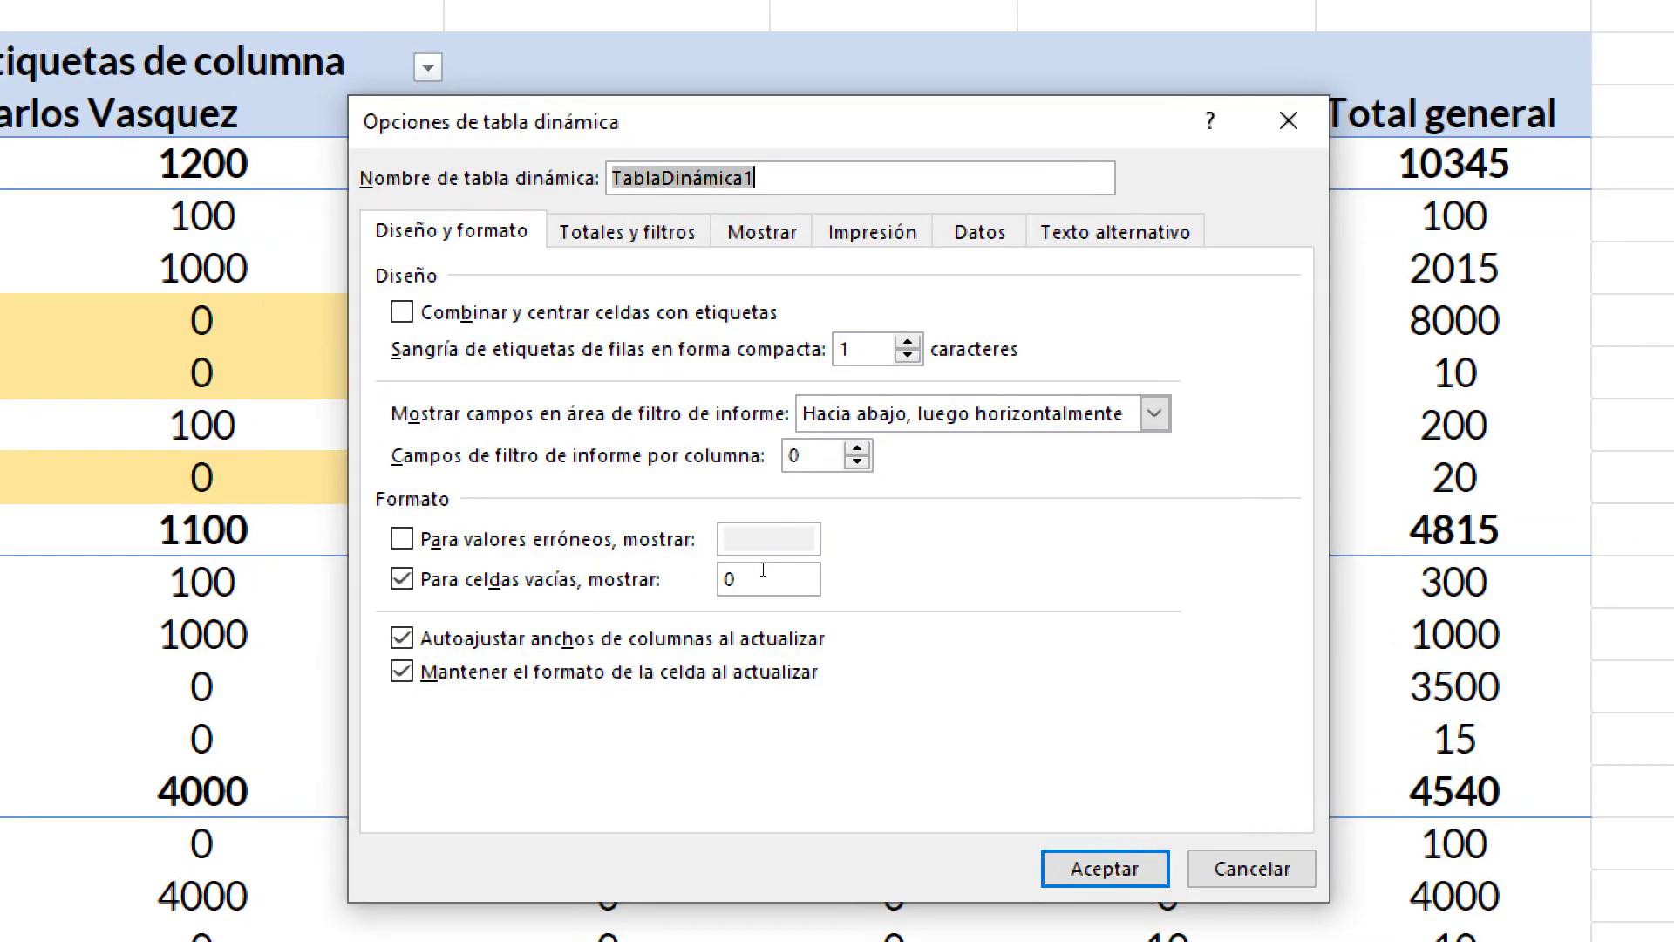
pyautogui.doubleClick(761, 574)
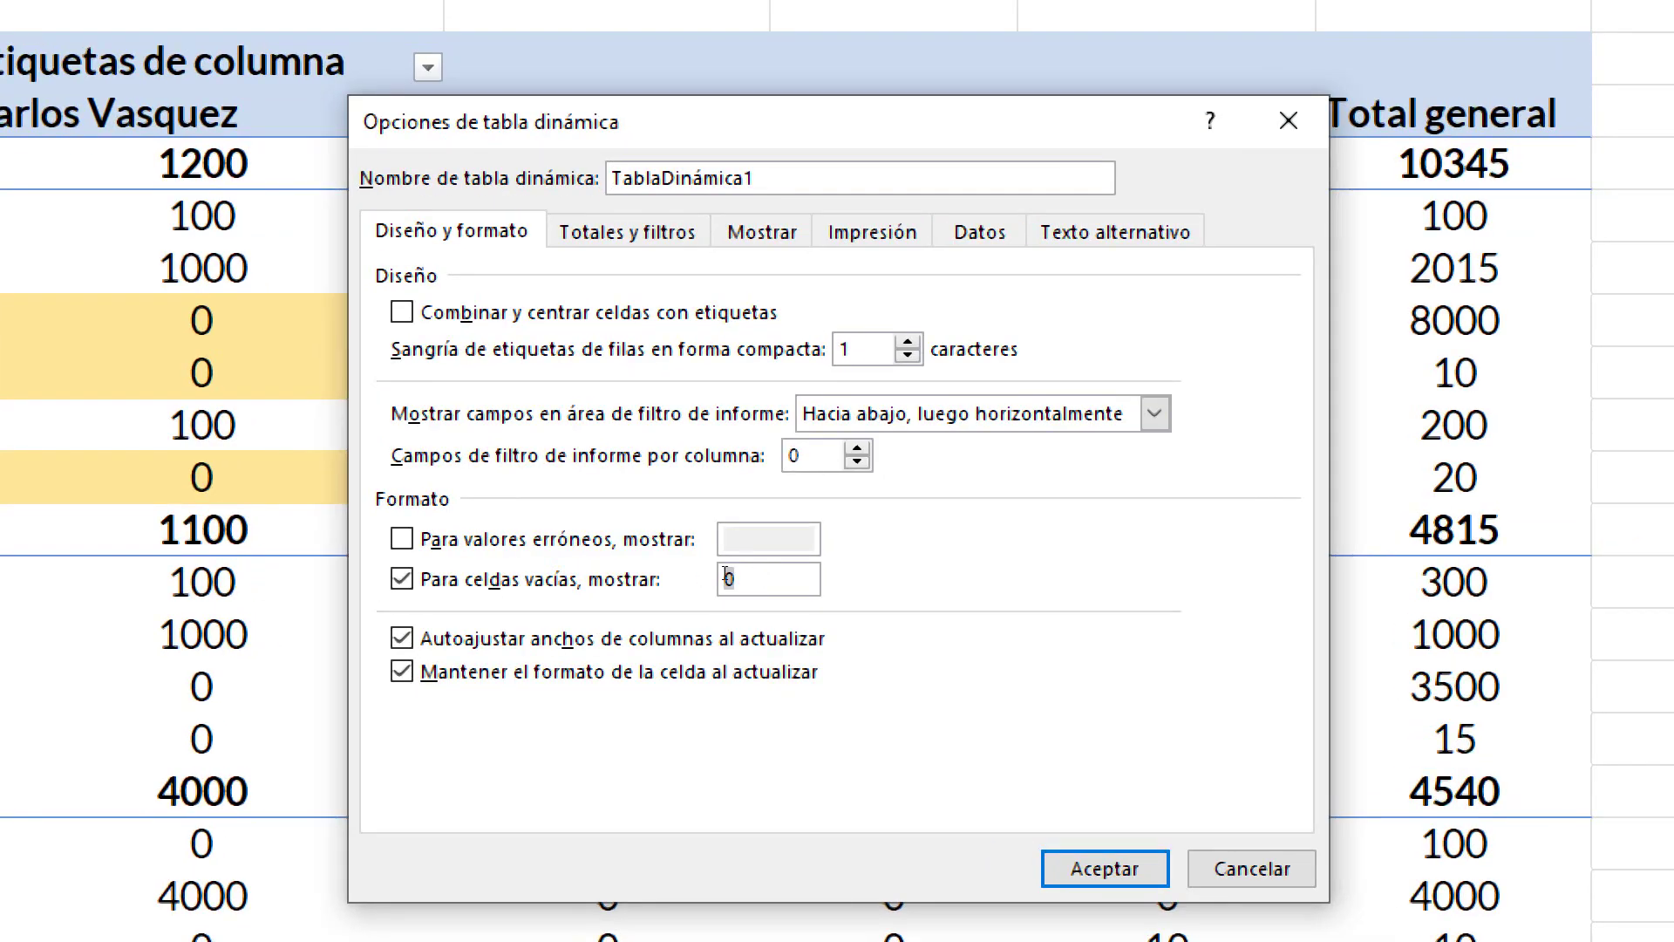
pyautogui.write('_')
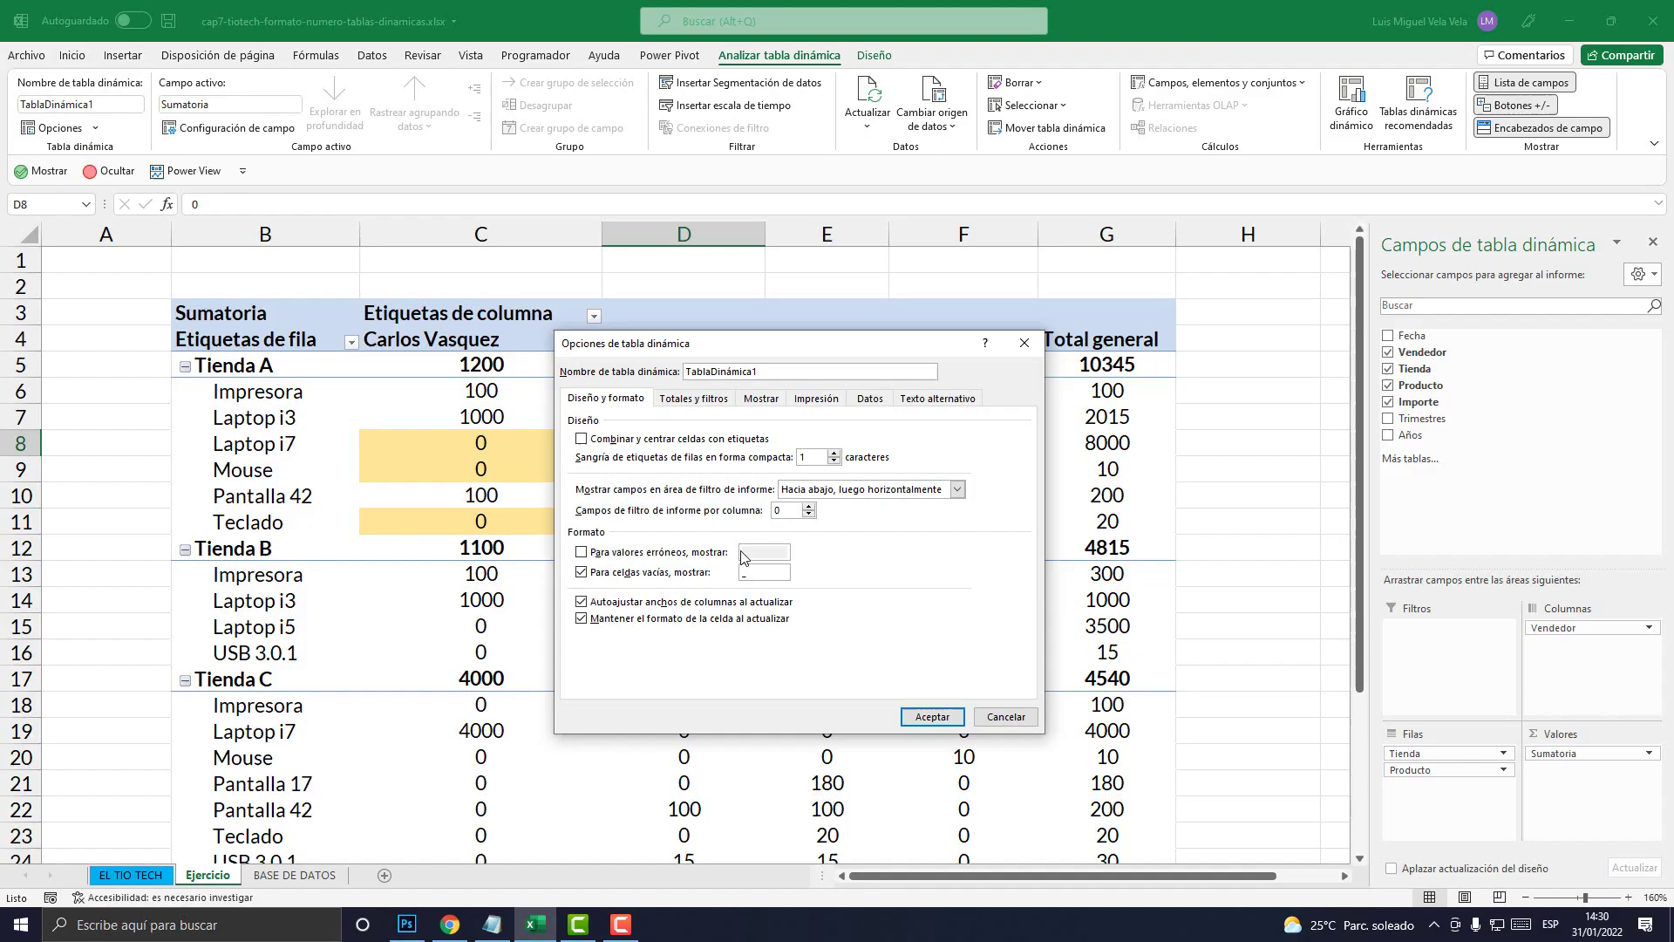
# Switch to Photoshop, mark the hyphen and Shift keys on teclado.png at 100% with red brush circles and arrows, and return to Excel
pyautogui.click(408, 925)
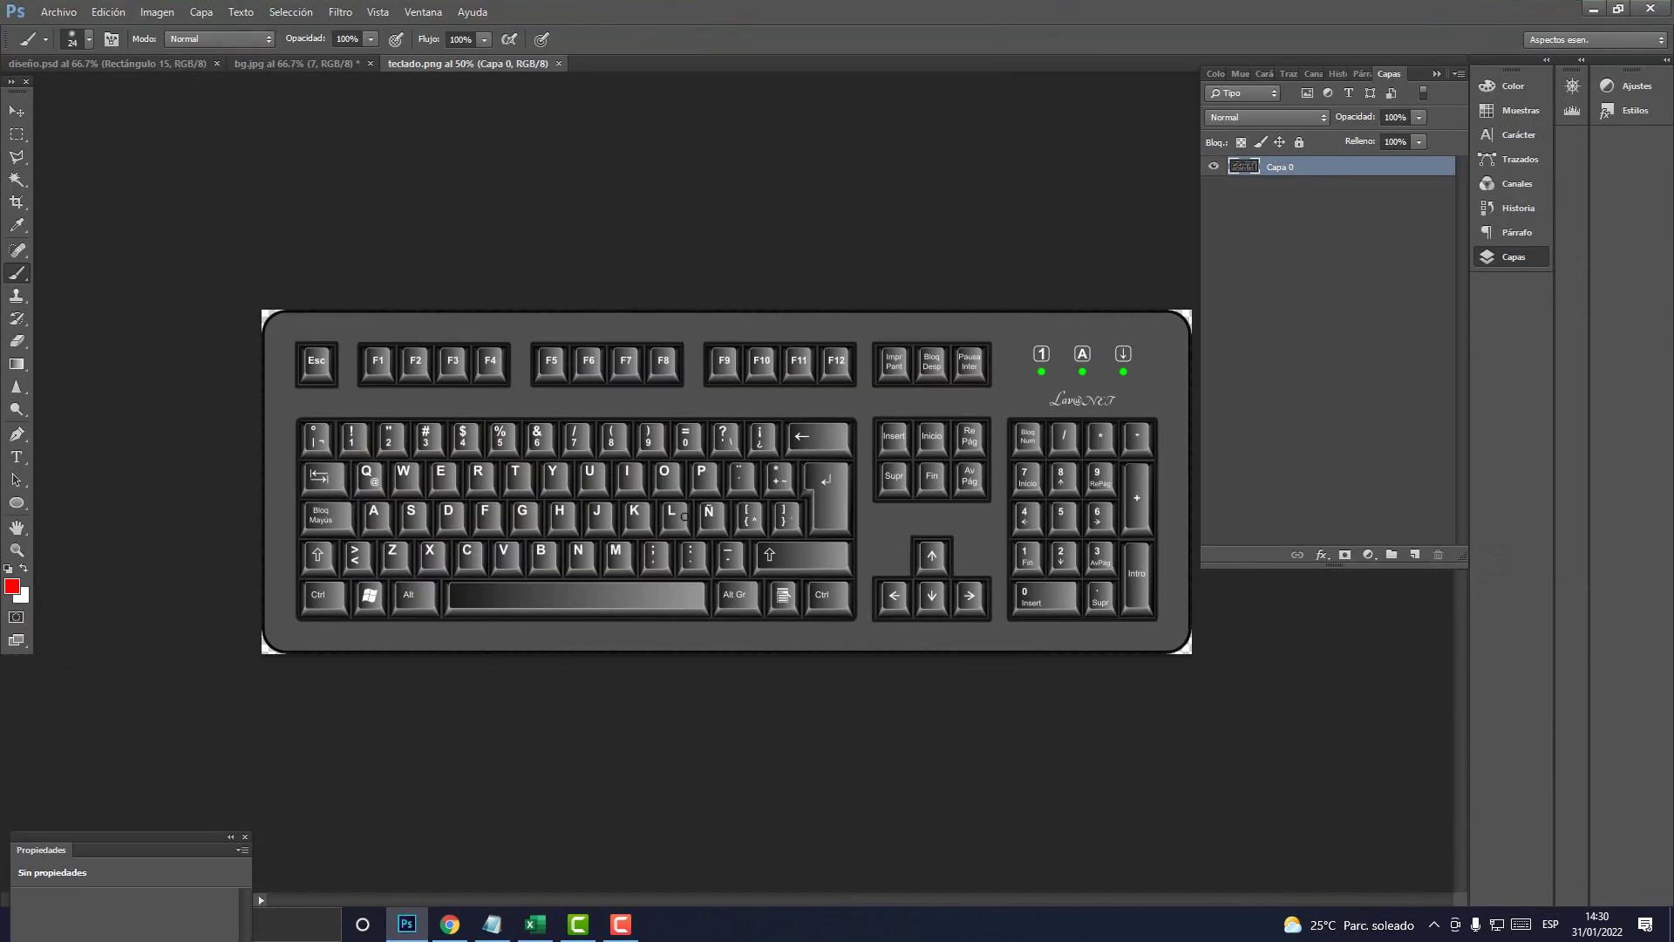
pyautogui.hotkey('ctrl', '1')
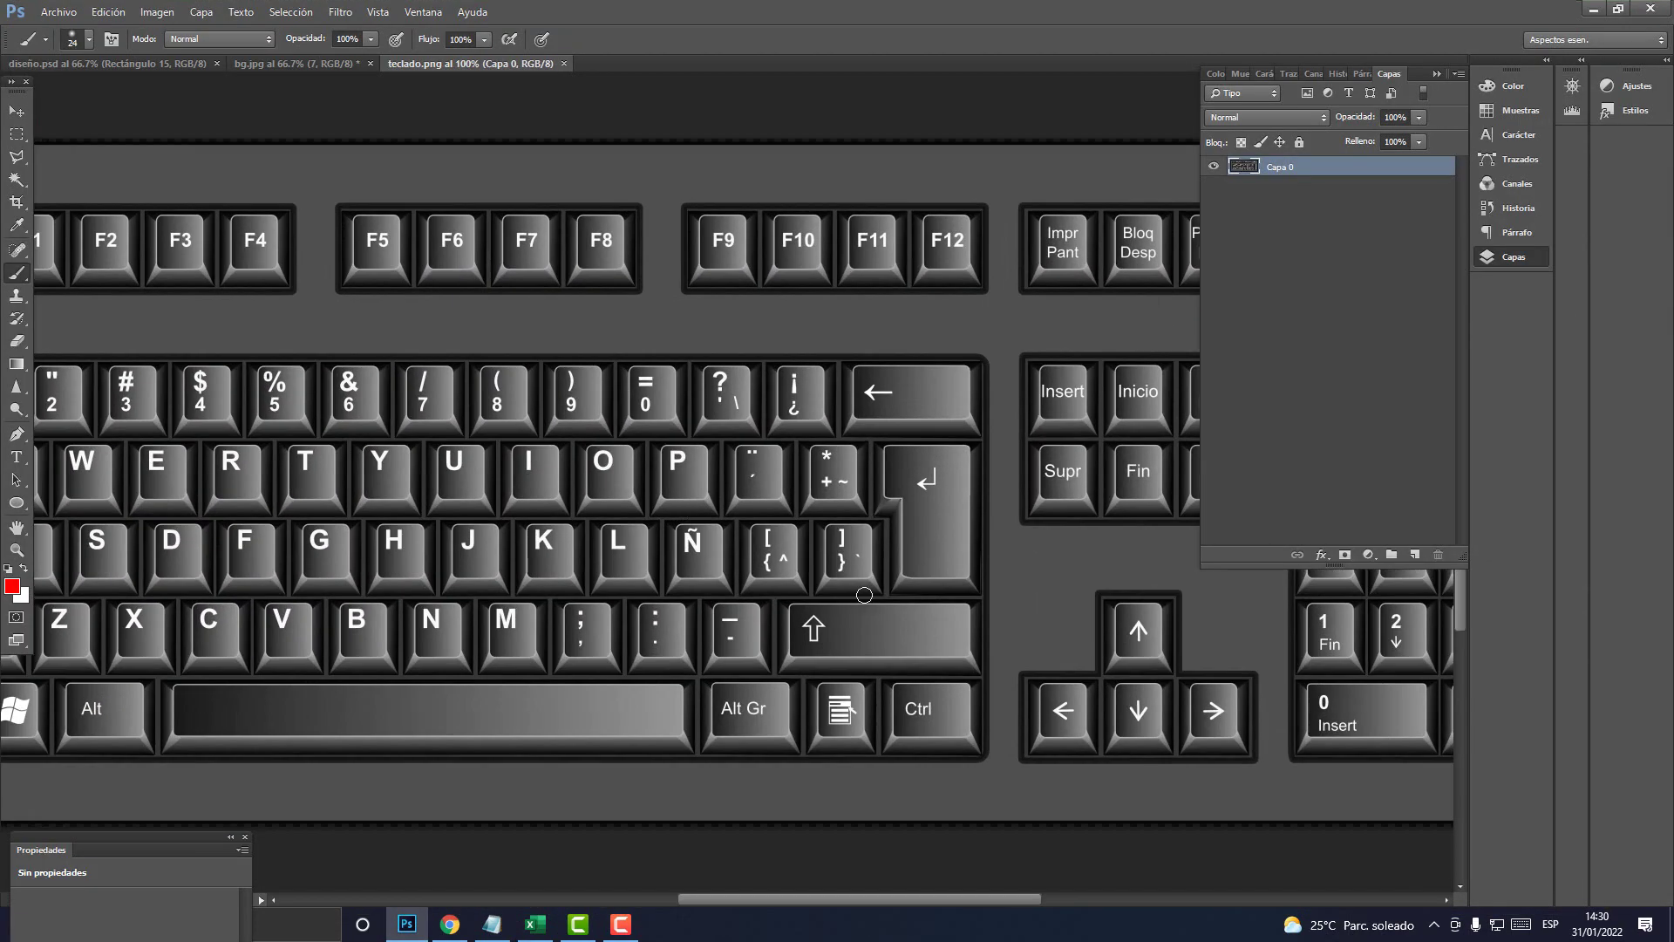
pyautogui.moveTo(865, 595)
pyautogui.mouseDown()
pyautogui.moveTo(806, 589)
pyautogui.moveTo(794, 647)
pyautogui.moveTo(964, 643)
pyautogui.moveTo(864, 588)
pyautogui.moveTo(737, 568)
pyautogui.moveTo(702, 663)
pyautogui.moveTo(767, 586)
pyautogui.mouseUp()
pyautogui.click(846, 435)
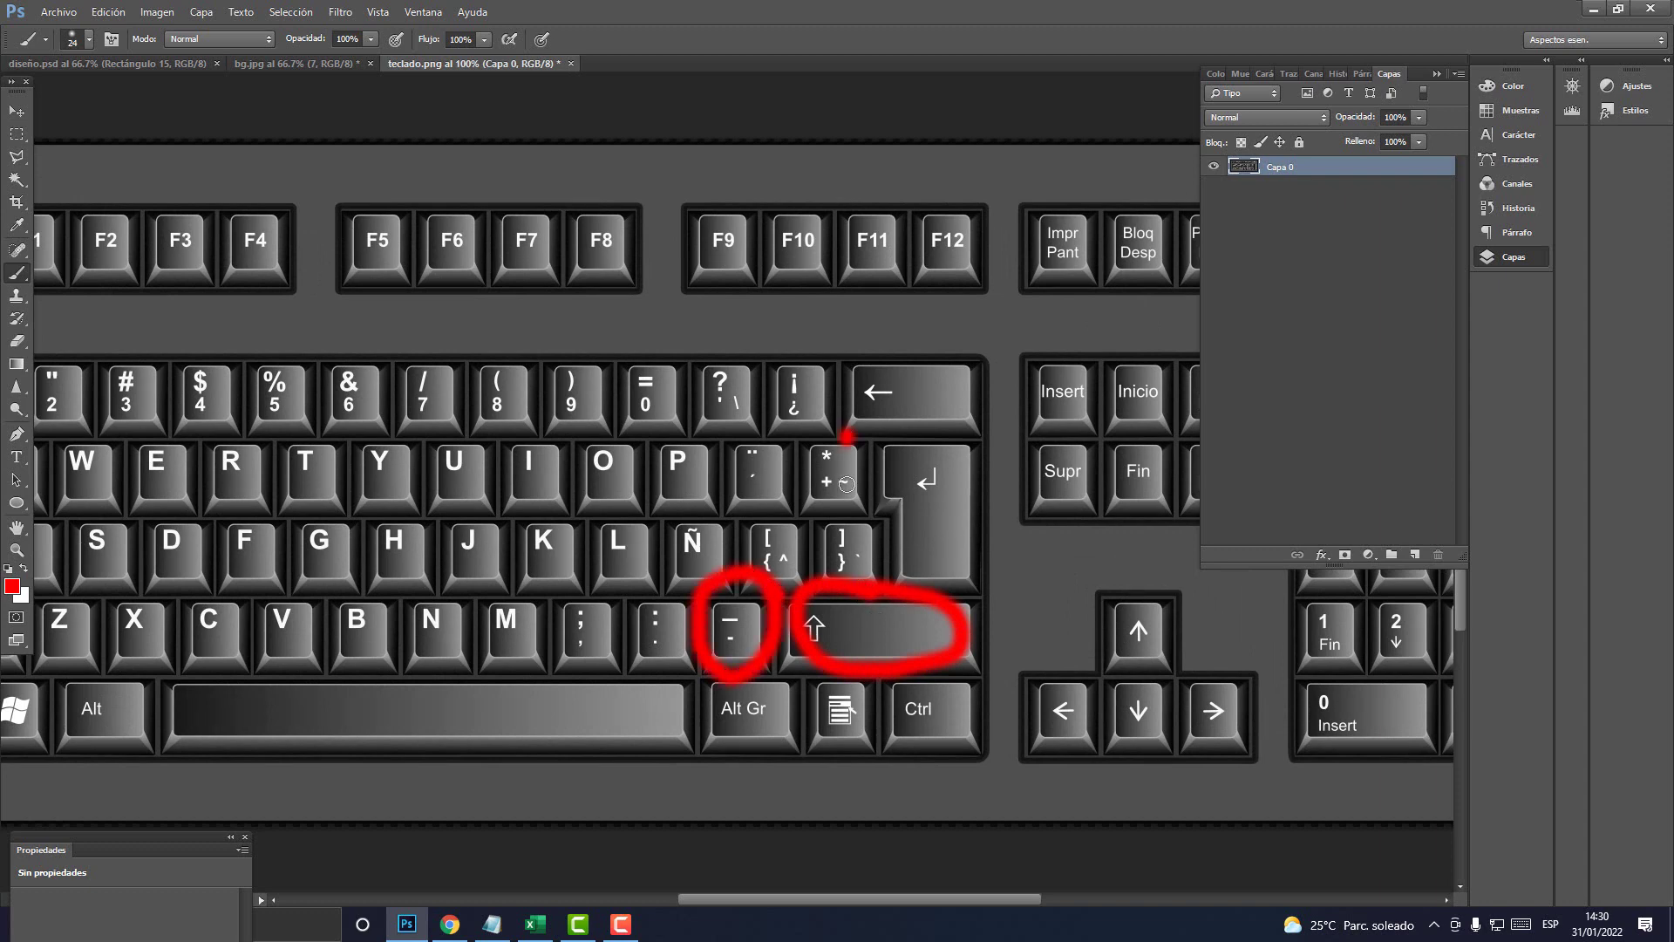
pyautogui.keyDown('shift'); pyautogui.click(843, 560); pyautogui.keyUp('shift')
pyautogui.moveTo(806, 513); pyautogui.dragTo(911, 493)
pyautogui.moveTo(736, 446); pyautogui.dragTo(741, 530)
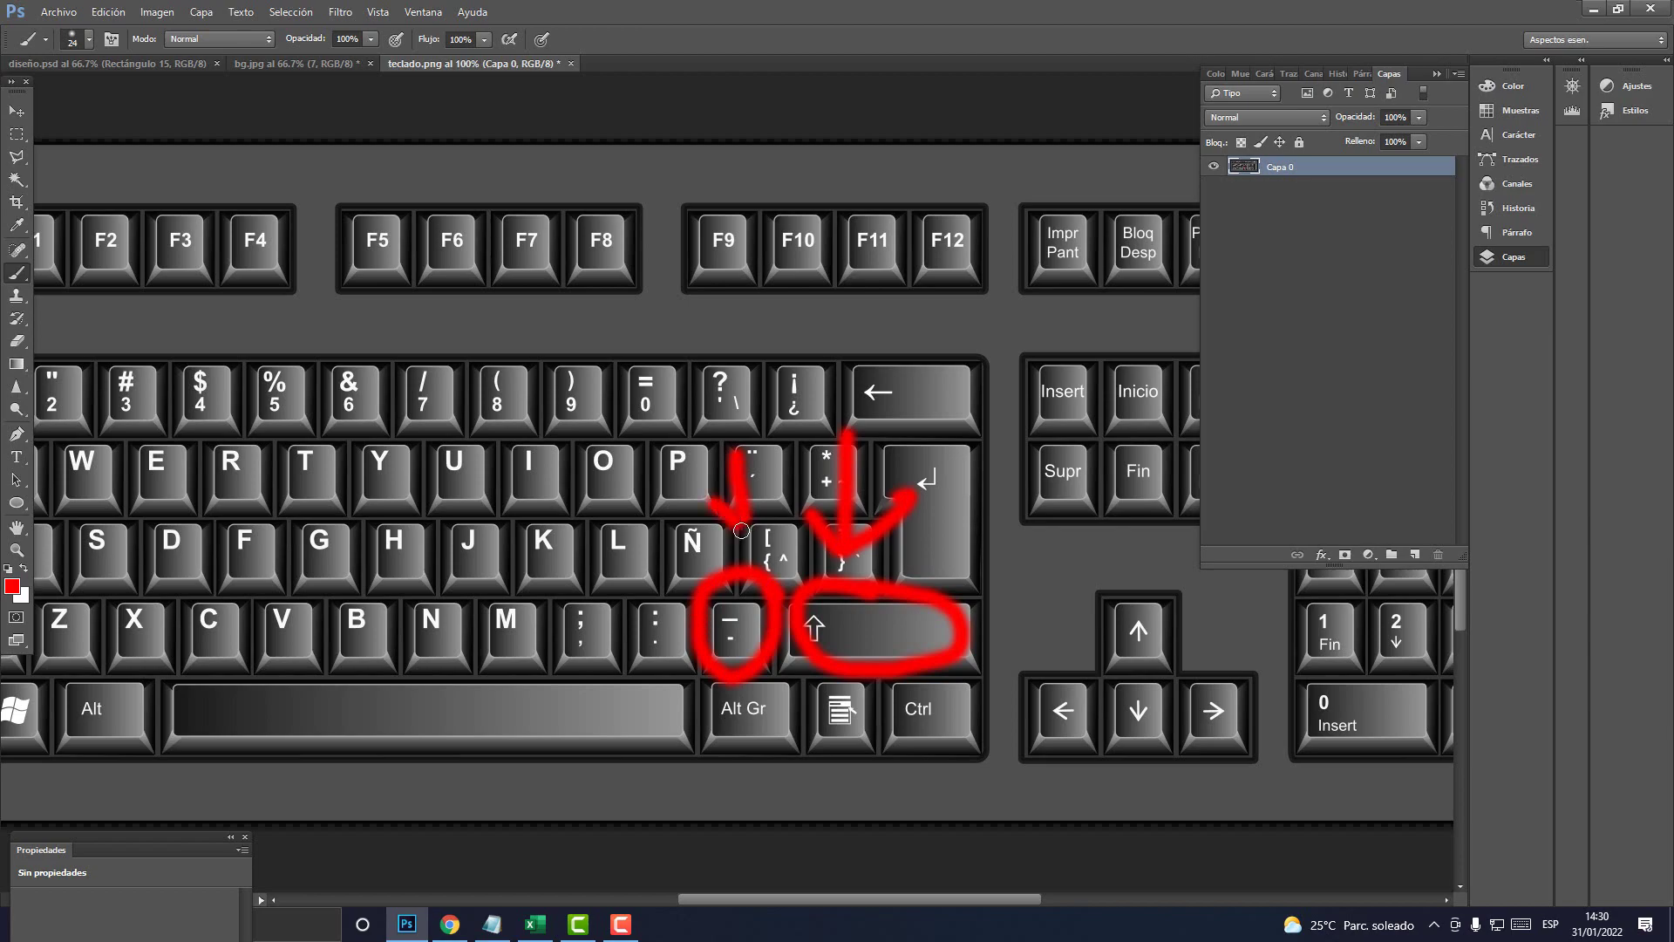
pyautogui.click(1593, 8)
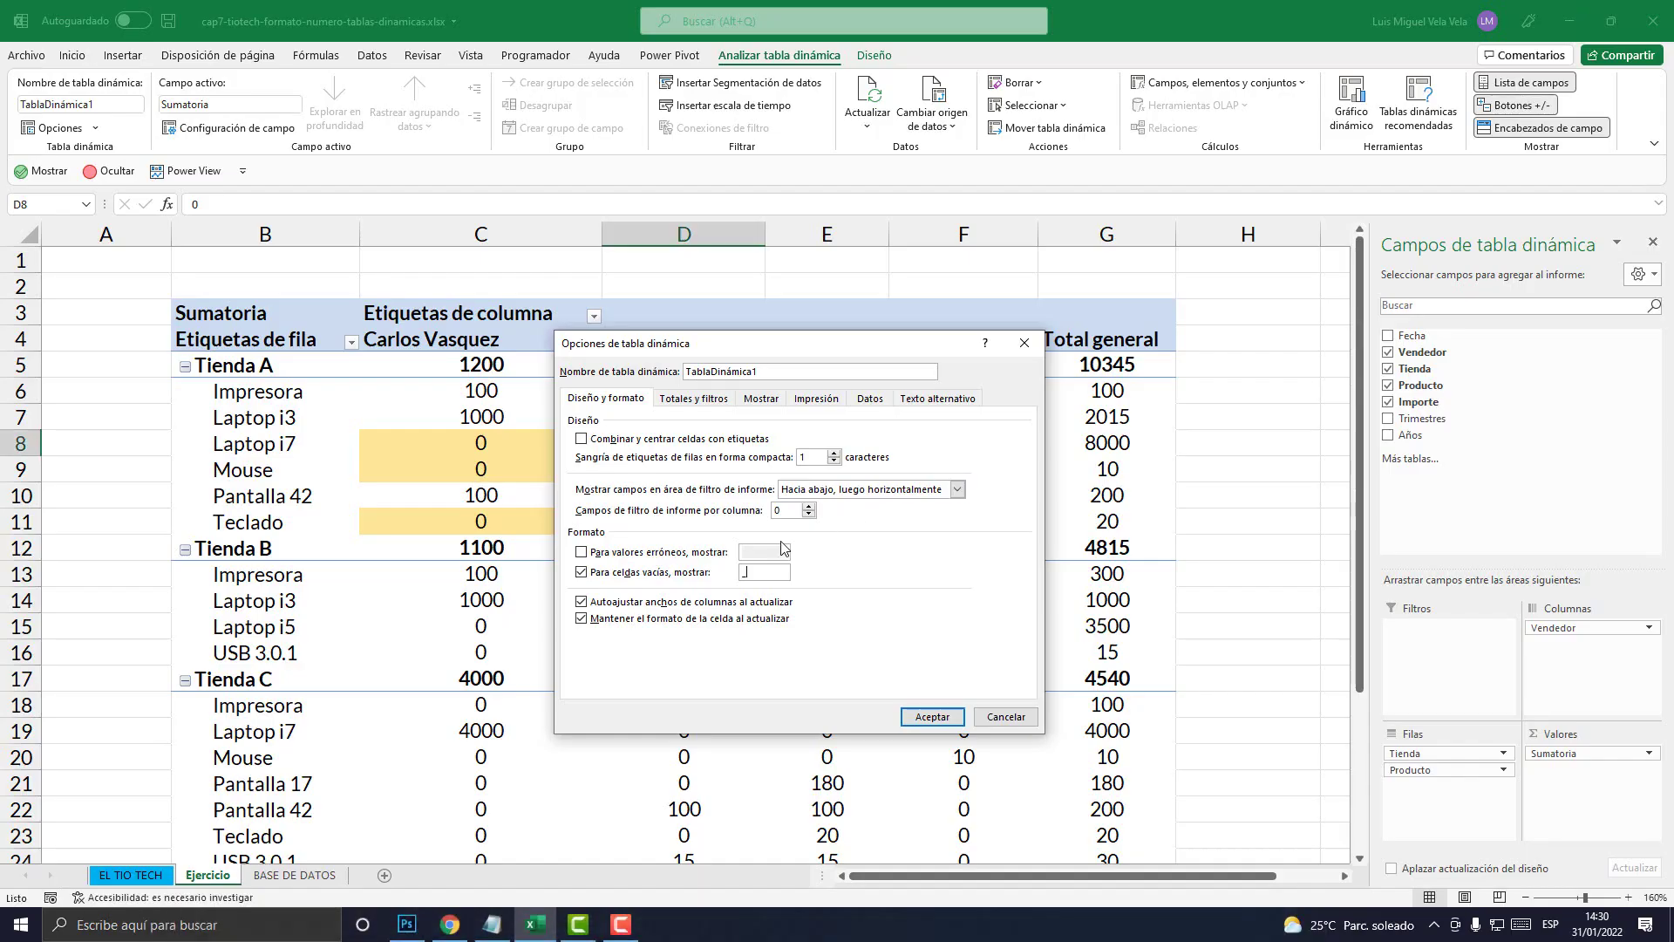
# Apply the pivot table options and check the empty-cell display across all four stores down to Total general
pyautogui.click(932, 717)
pyautogui.scroll(-3, 707, 661)
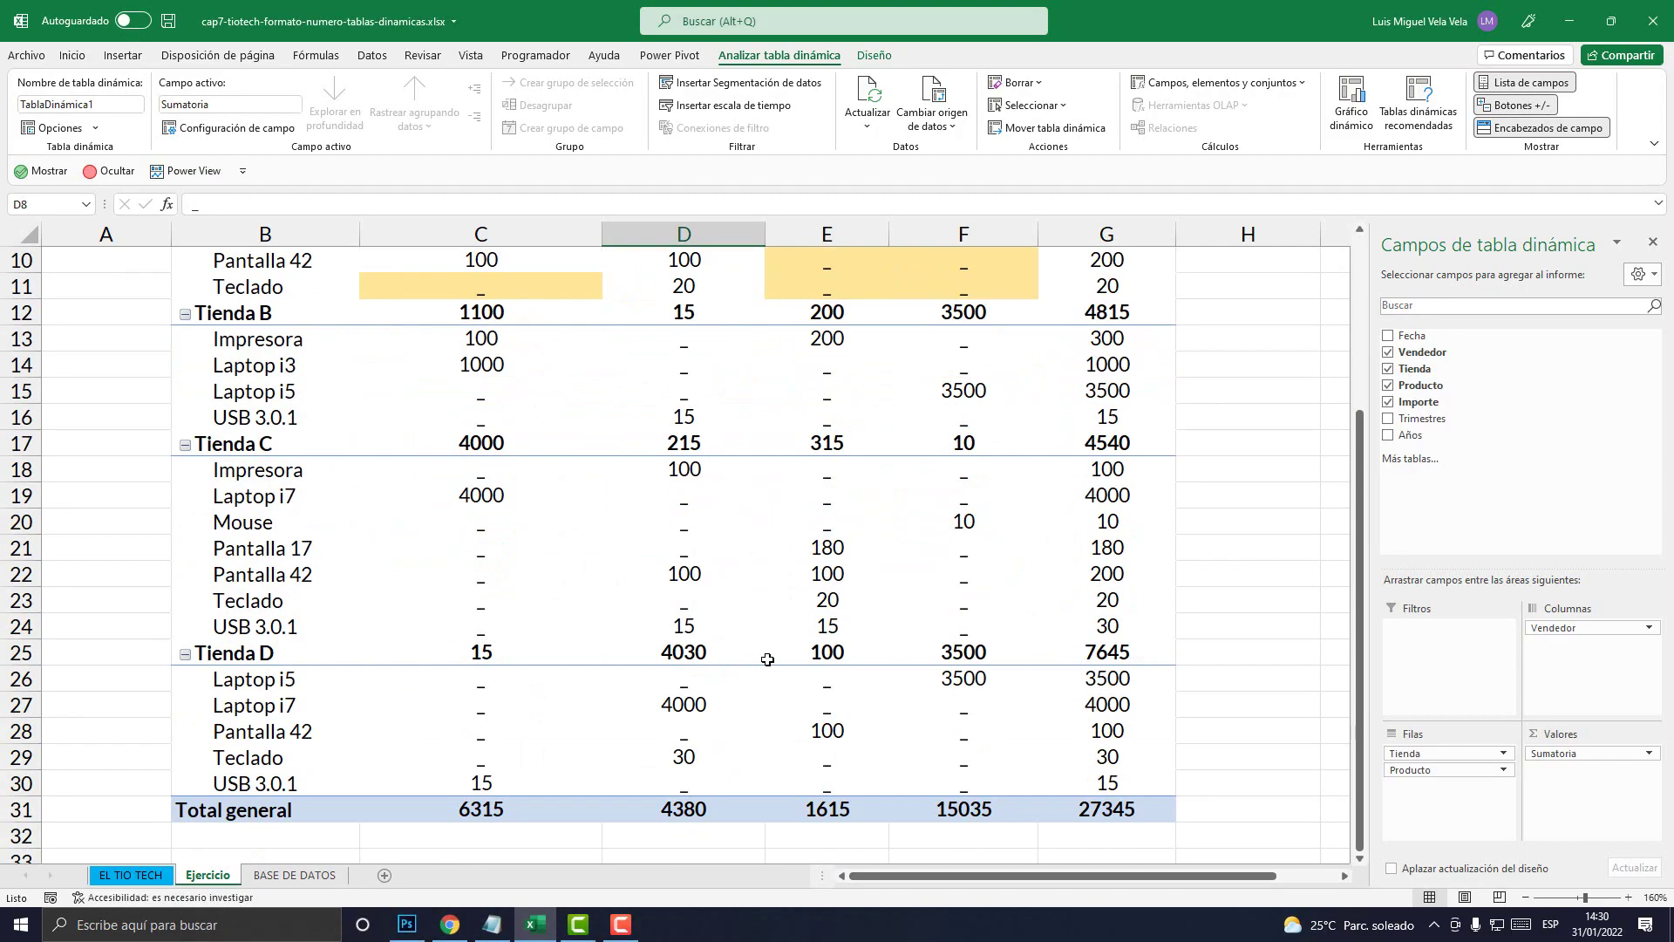
pyautogui.scroll(2, 750, 680)
pyautogui.scroll(-2, 733, 689)
pyautogui.moveTo(719, 694)
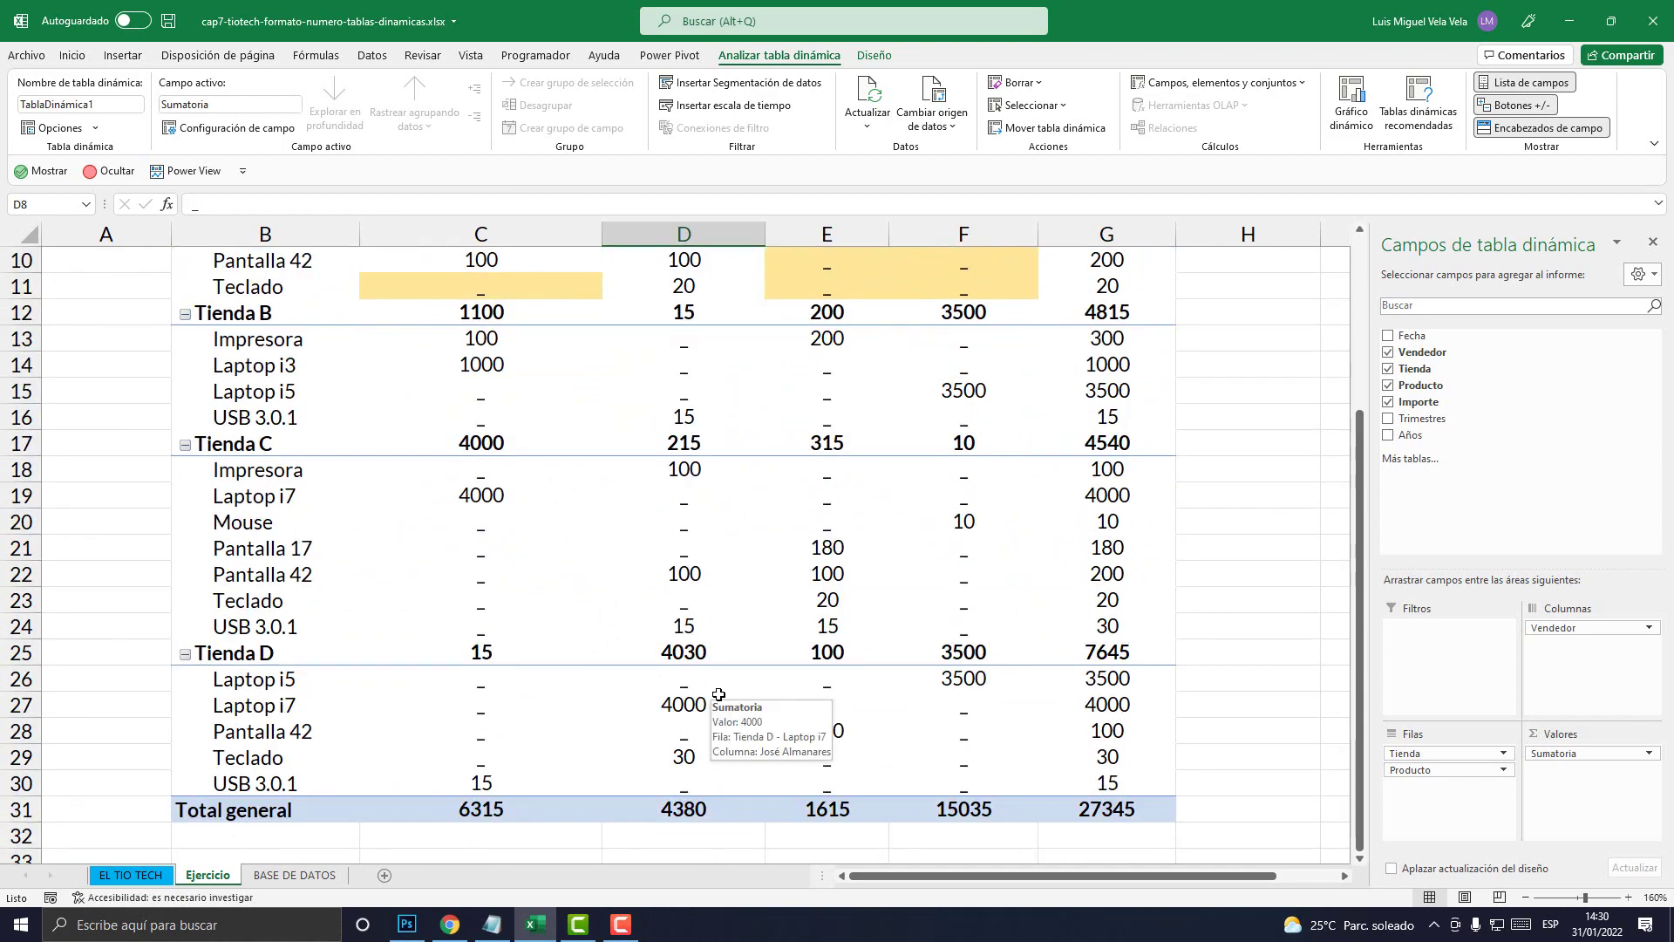
pyautogui.scroll(-1, 715, 689)
pyautogui.scroll(4, 710, 684)
pyautogui.scroll(-4, 712, 684)
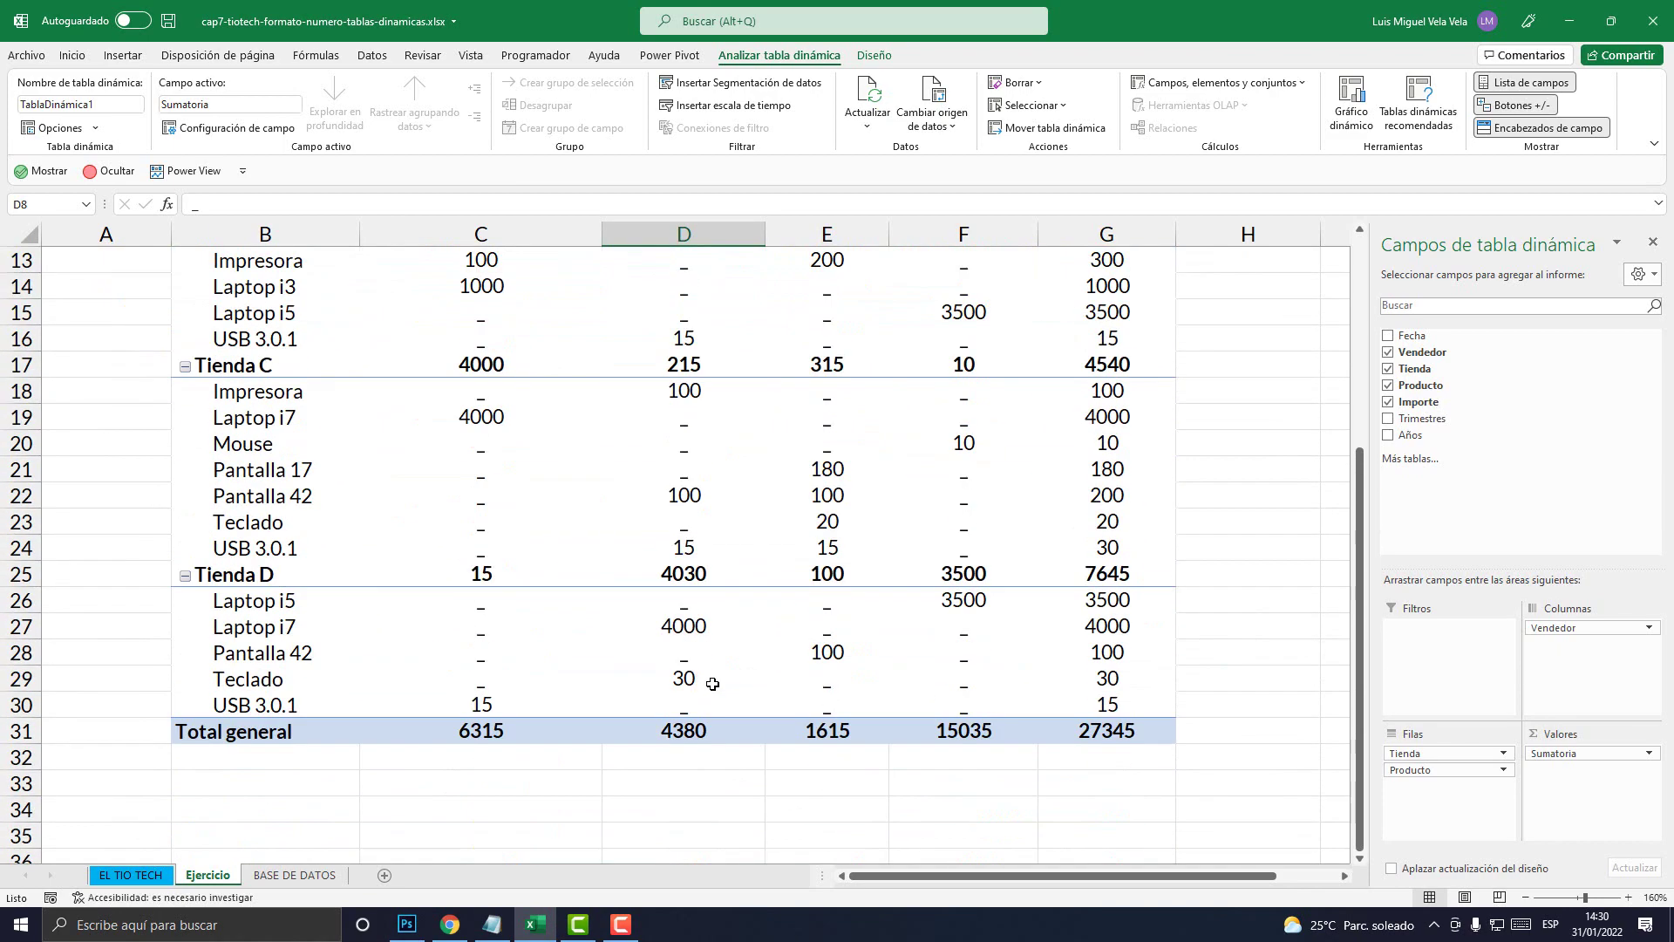
pyautogui.scroll(4, 713, 684)
# Collapse all four stores and expand only Tienda C to list its products
pyautogui.click(185, 367)
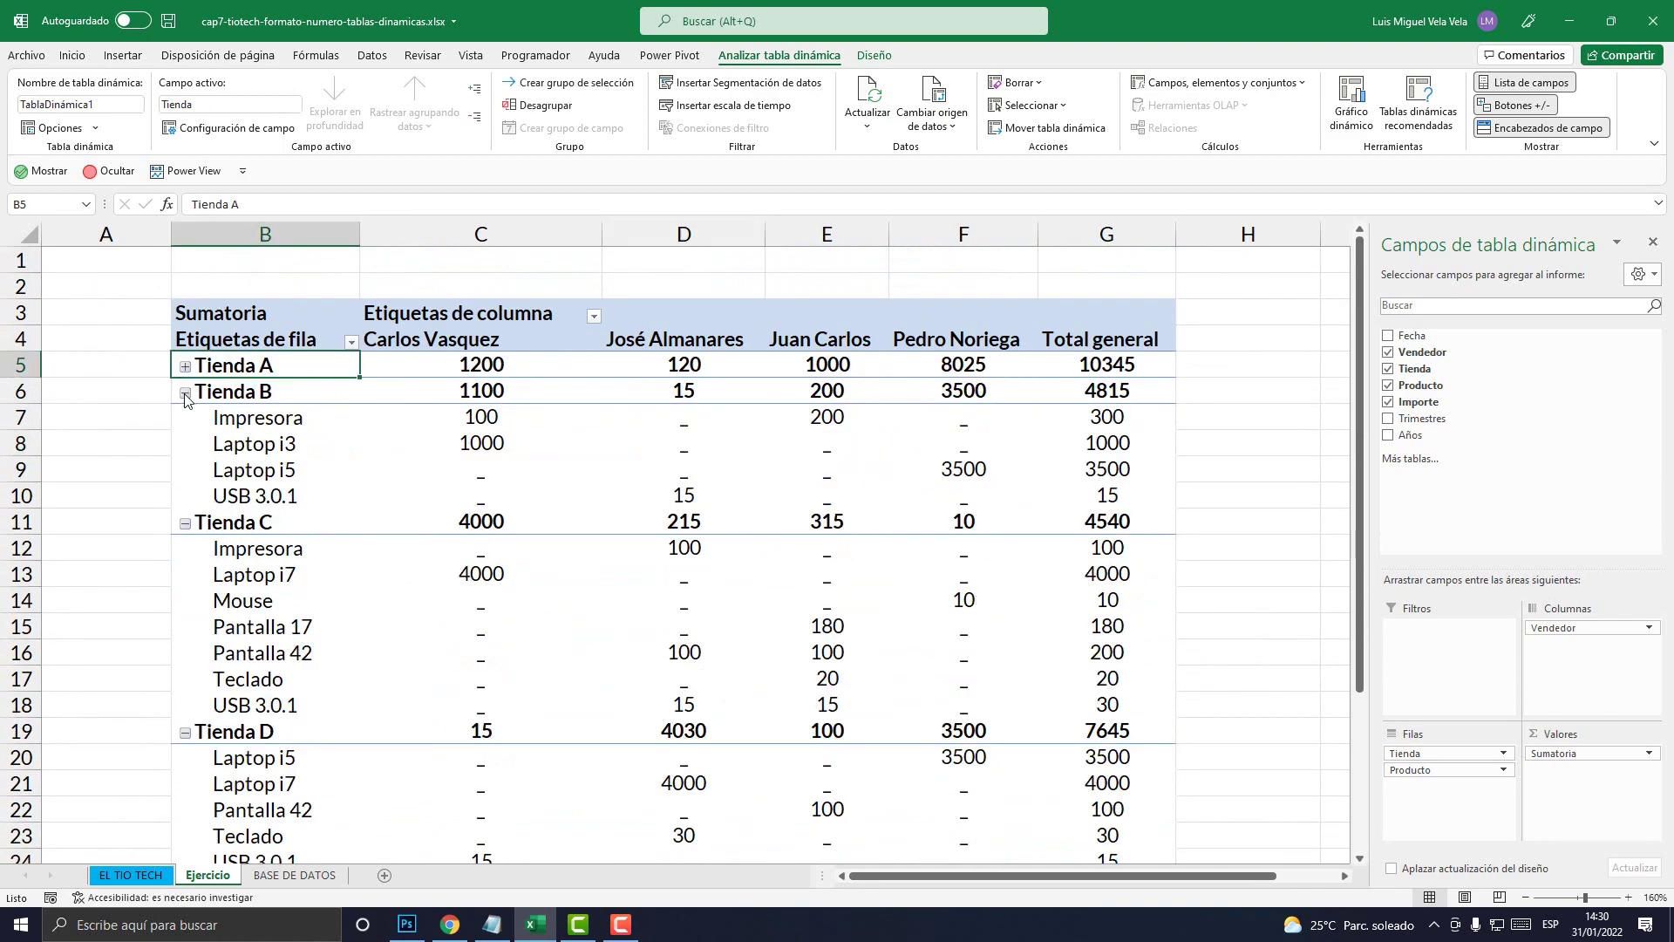
pyautogui.click(185, 394)
pyautogui.click(185, 419)
pyautogui.click(185, 446)
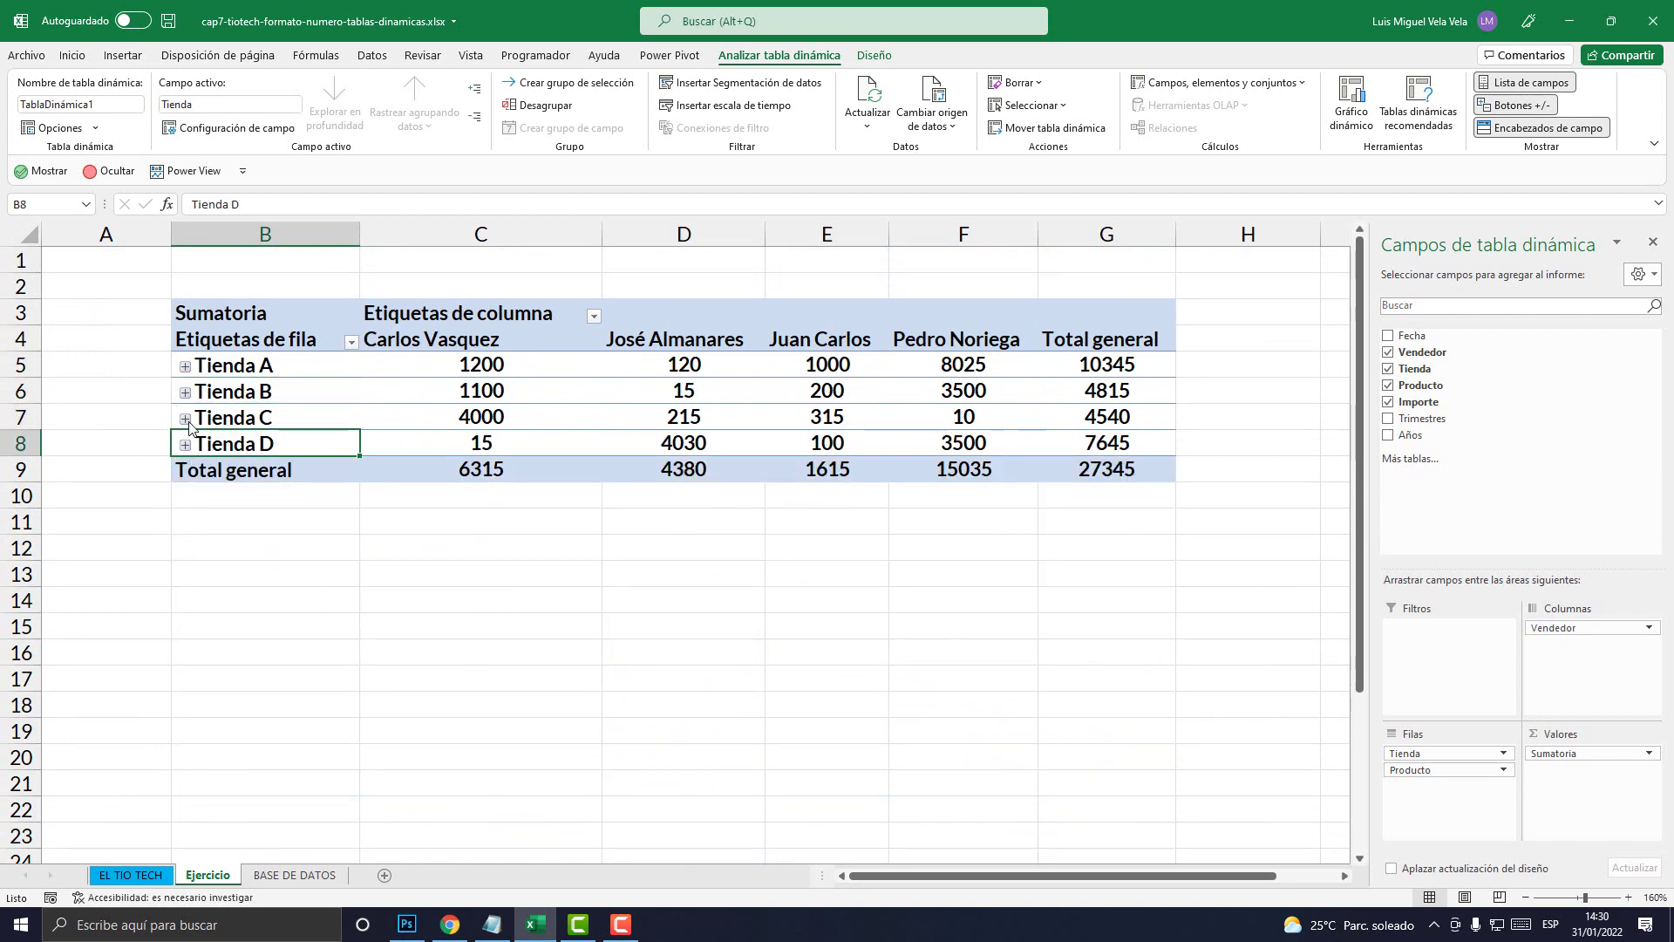
pyautogui.click(185, 418)
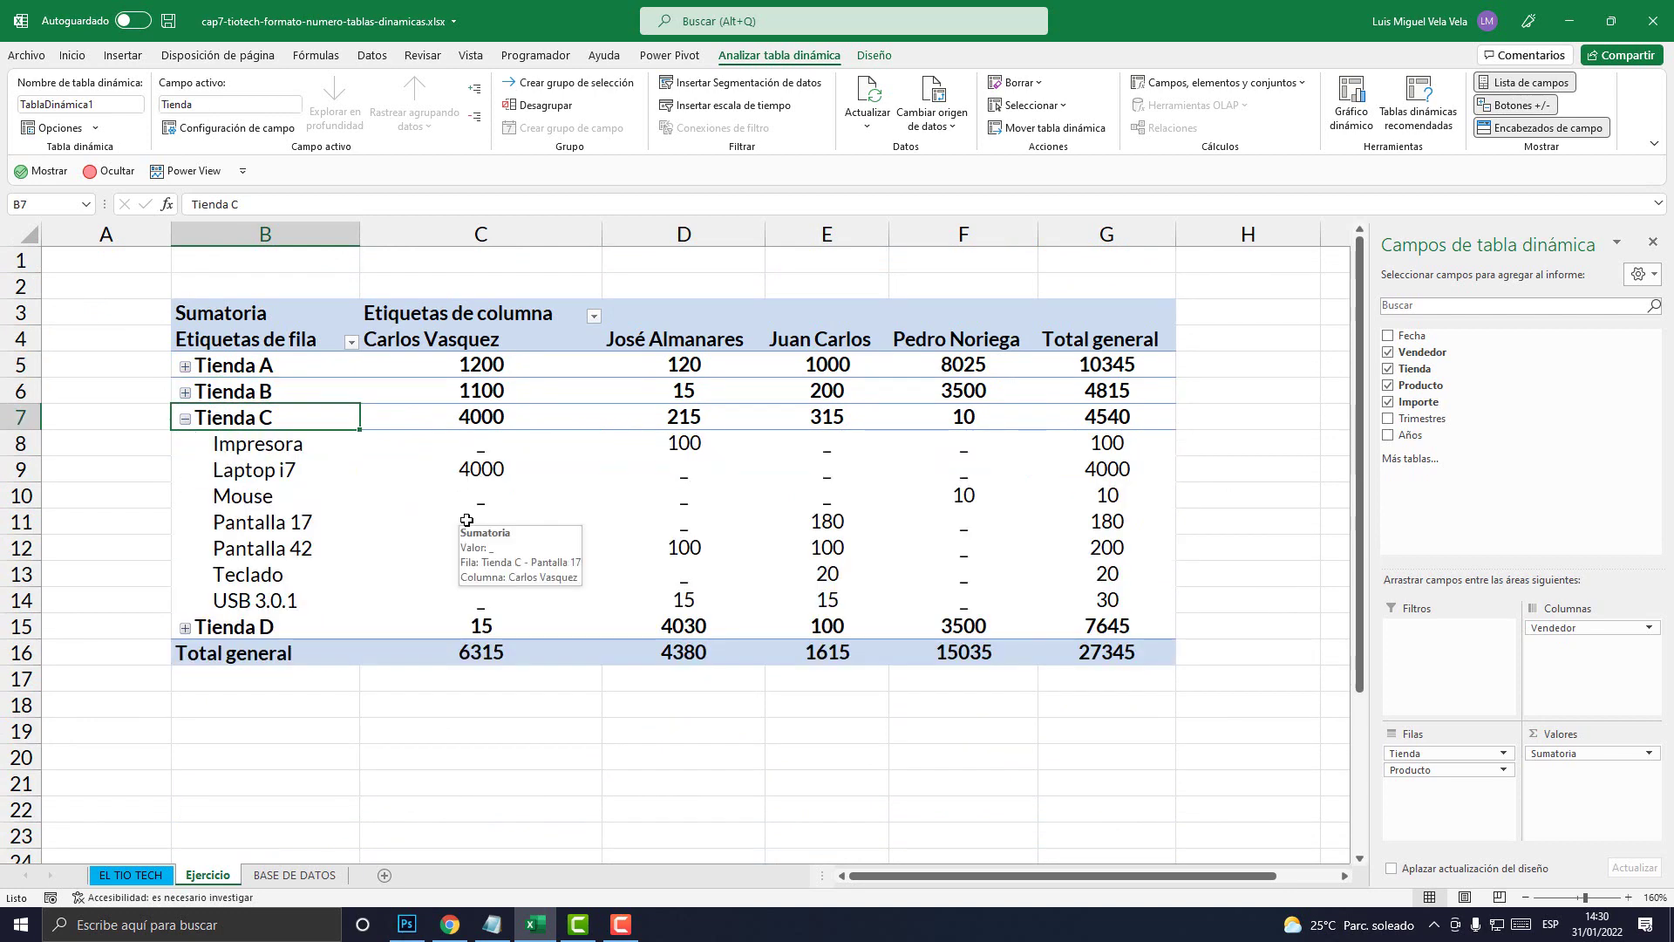